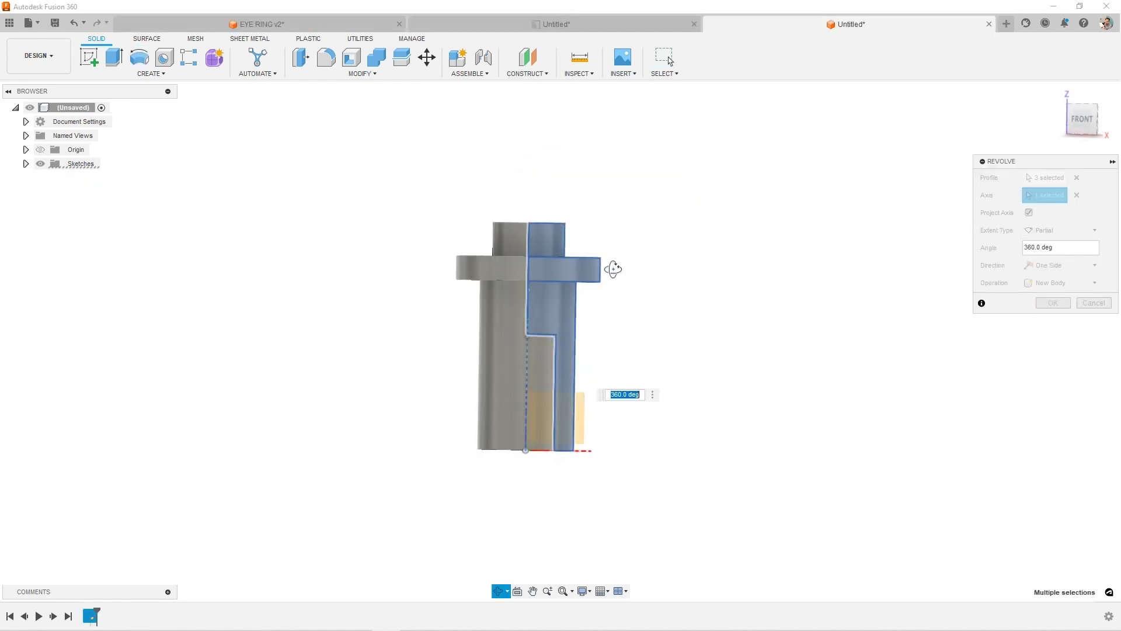
Step: Revolve the three selected shank profiles 360 degrees about the vertical axis as a new body
left_click_drag(609, 268, 592, 292)
middle_click_drag(593, 292, 594, 292, "shift")
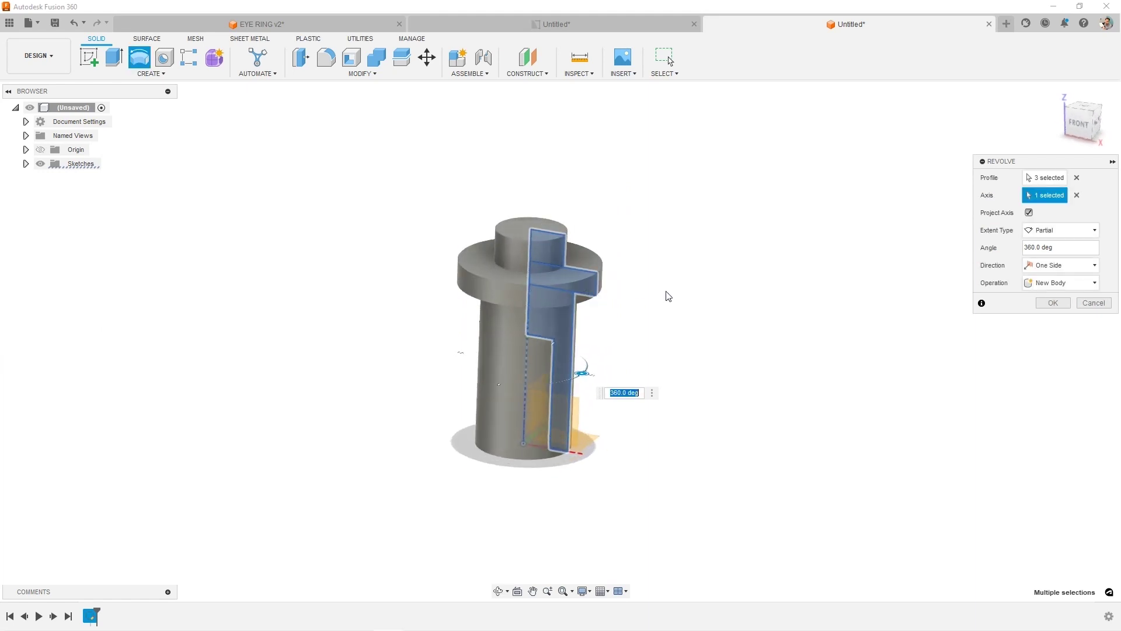
left_click(1055, 302)
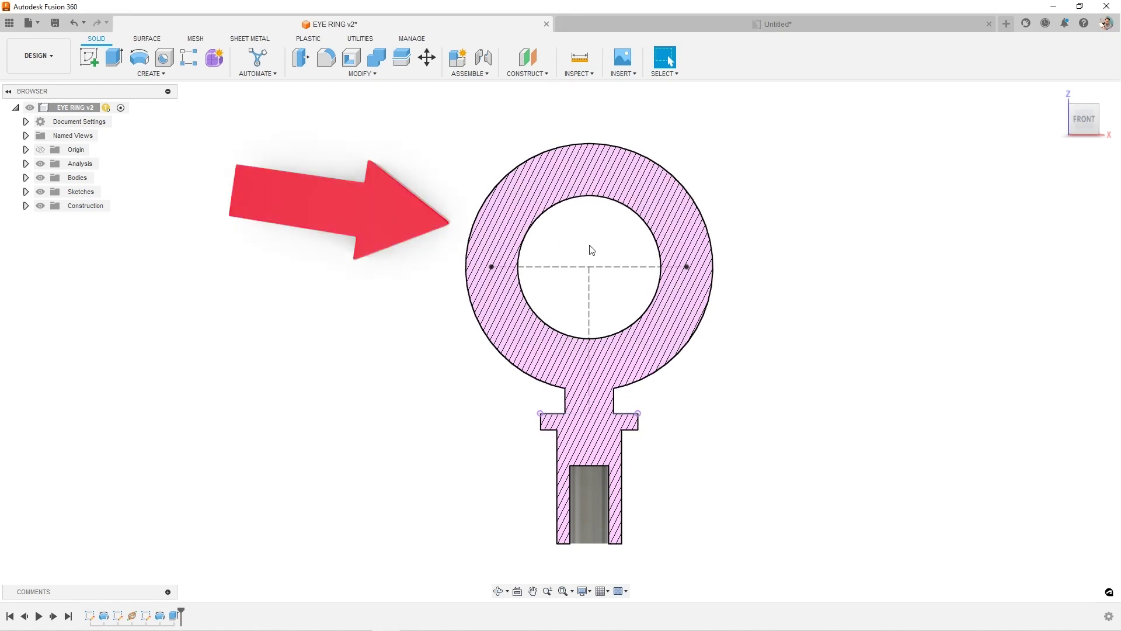
Step: Hide the section analysis and construction geometry of the eye ring model, and examine the ring and its stepped shank from several angles
left_click(26, 206)
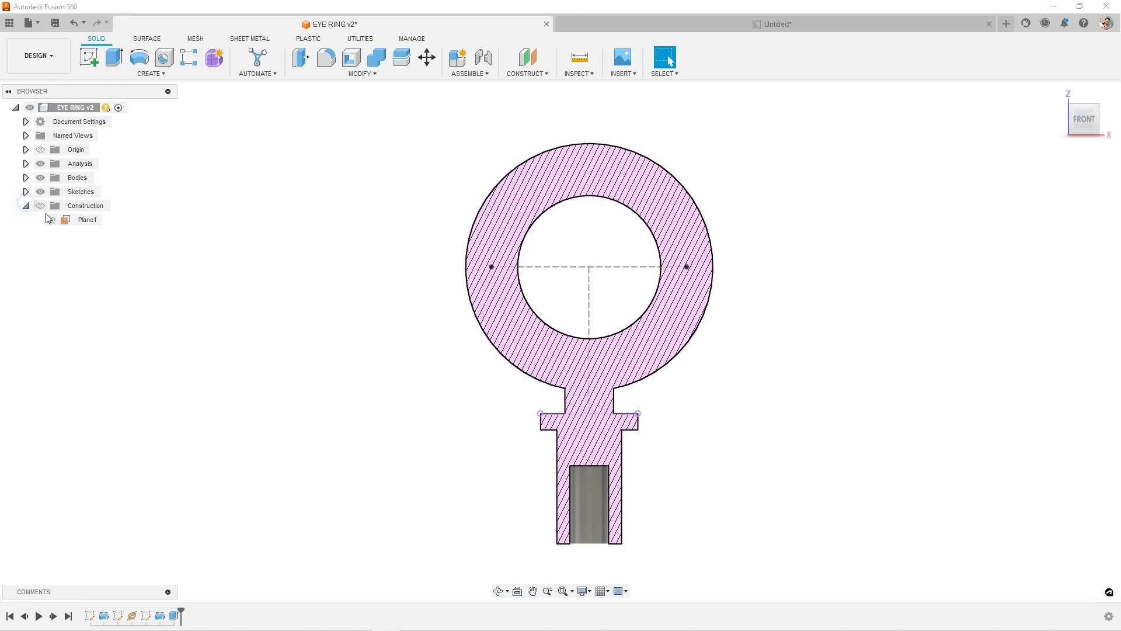
middle_click_drag(374, 308, 356, 318, "shift")
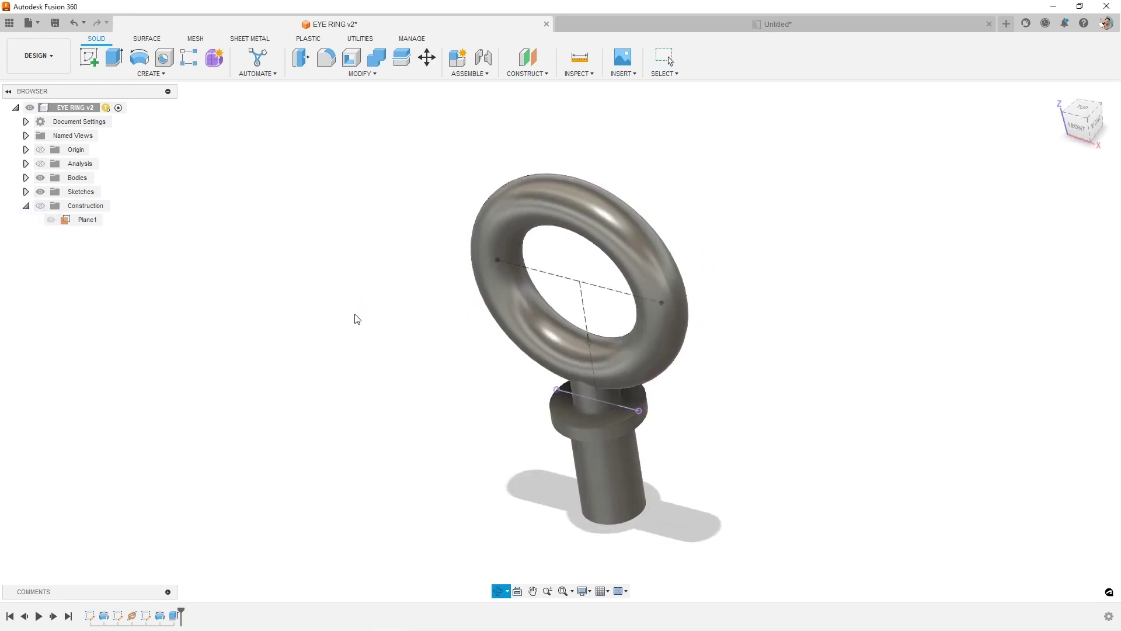
left_click(656, 258)
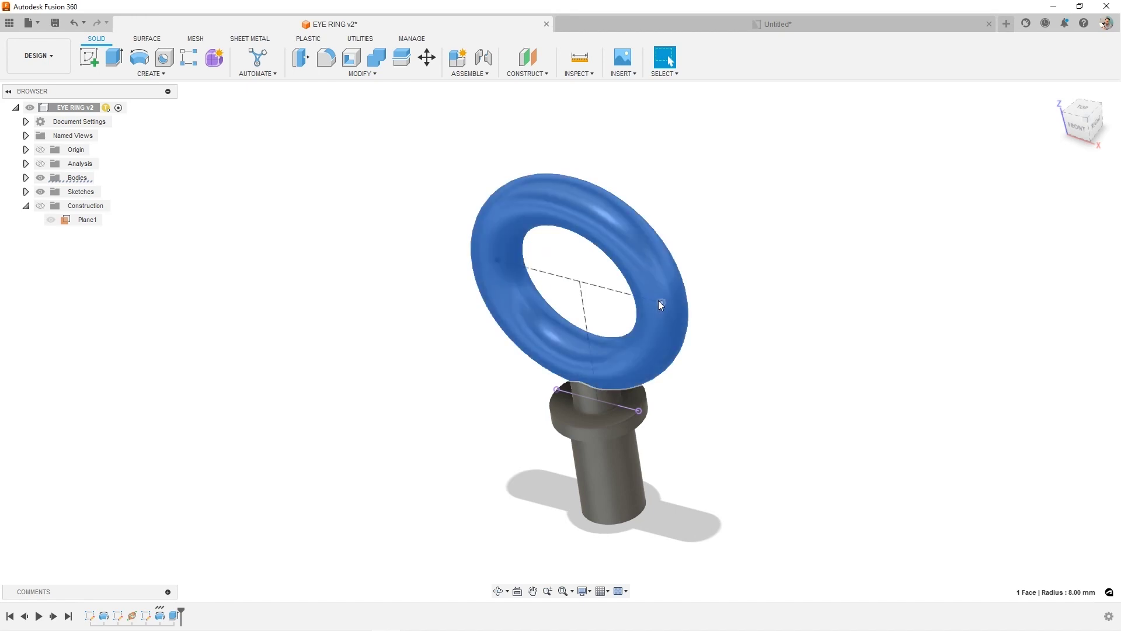
left_click(707, 302)
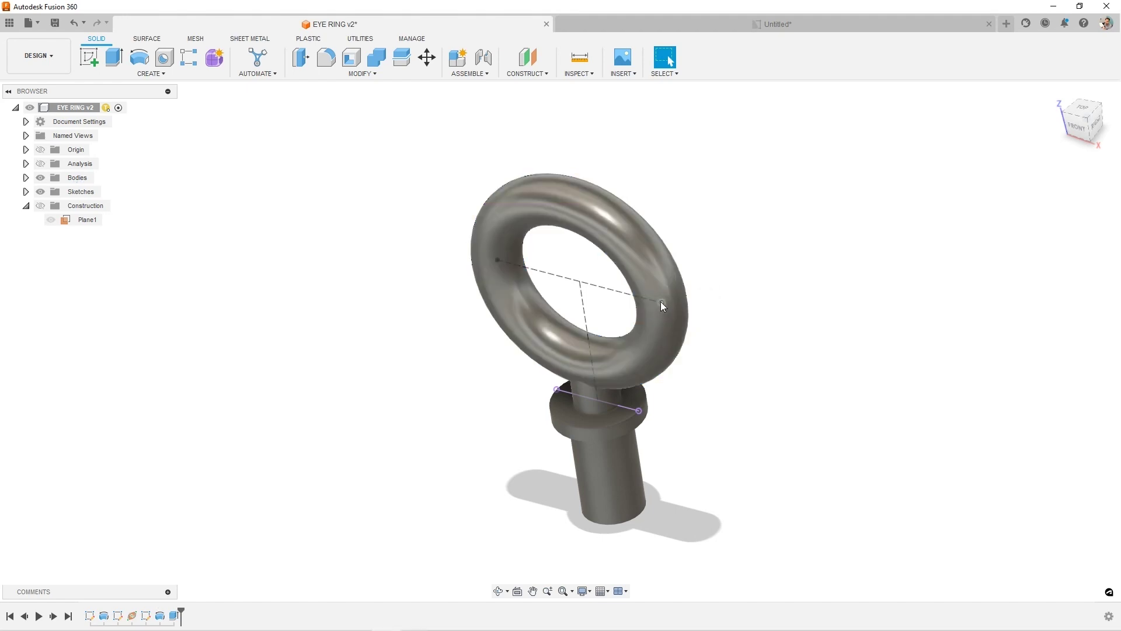
middle_click_drag(709, 378, 672, 345, "shift")
middle_click_drag(601, 301, 693, 333, "shift")
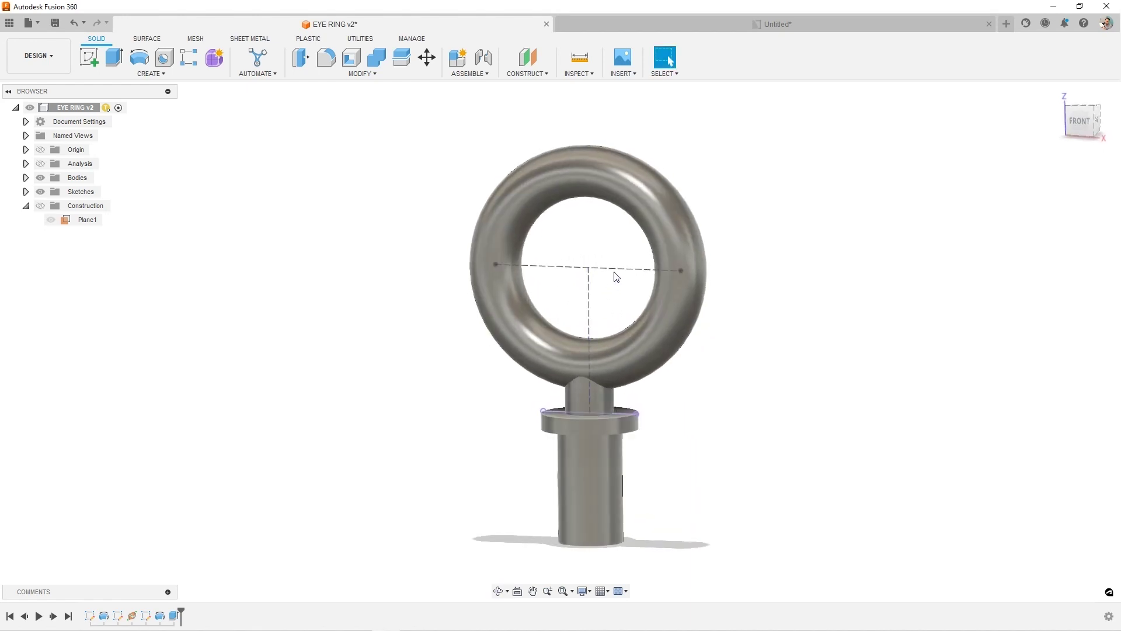
Step: Switch to the untitled design and start a new sketch on the front plane
left_click(763, 25)
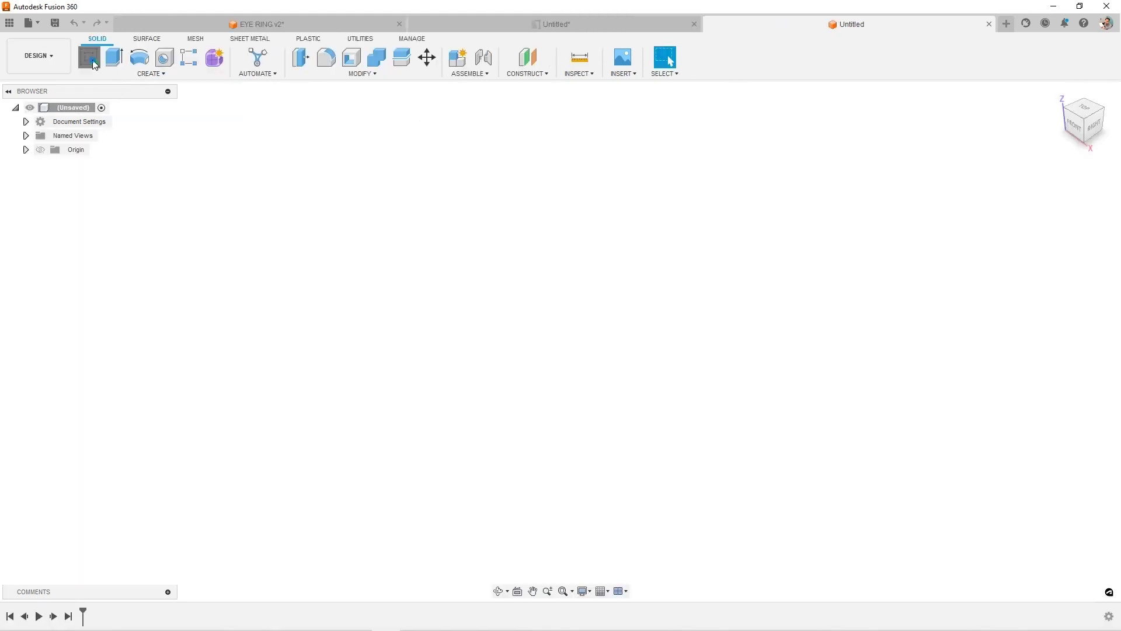
left_click(89, 58)
left_click(580, 317)
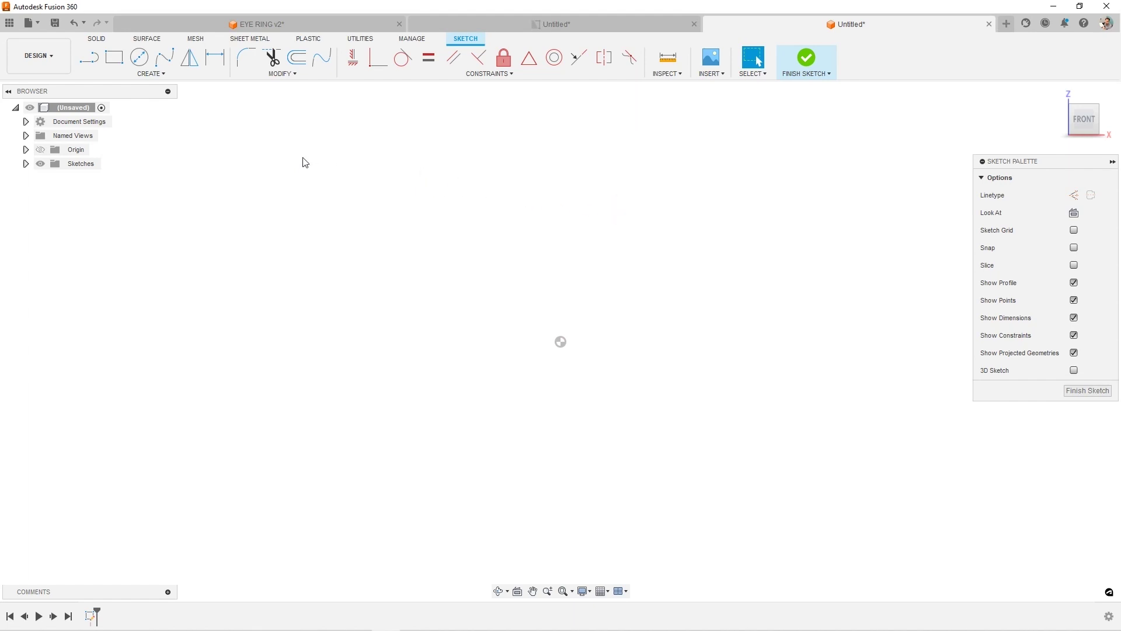
Step: Draw a vertical line upward from the origin and convert it to a construction line as the axis
left_click(88, 57)
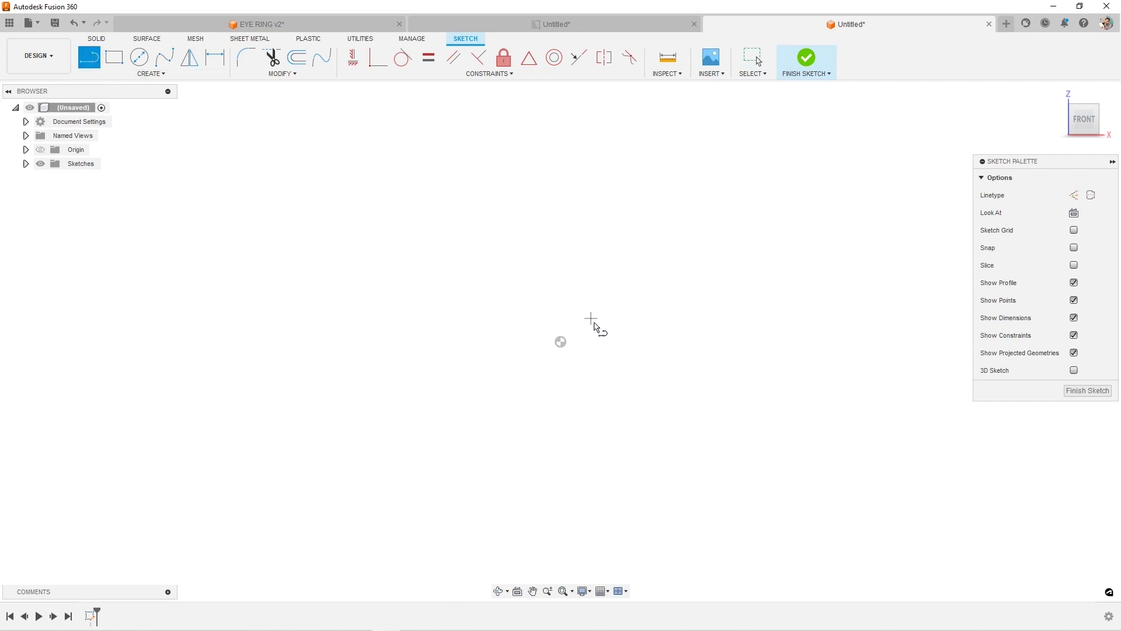
left_click(561, 341)
left_click(561, 220)
key("Escape")
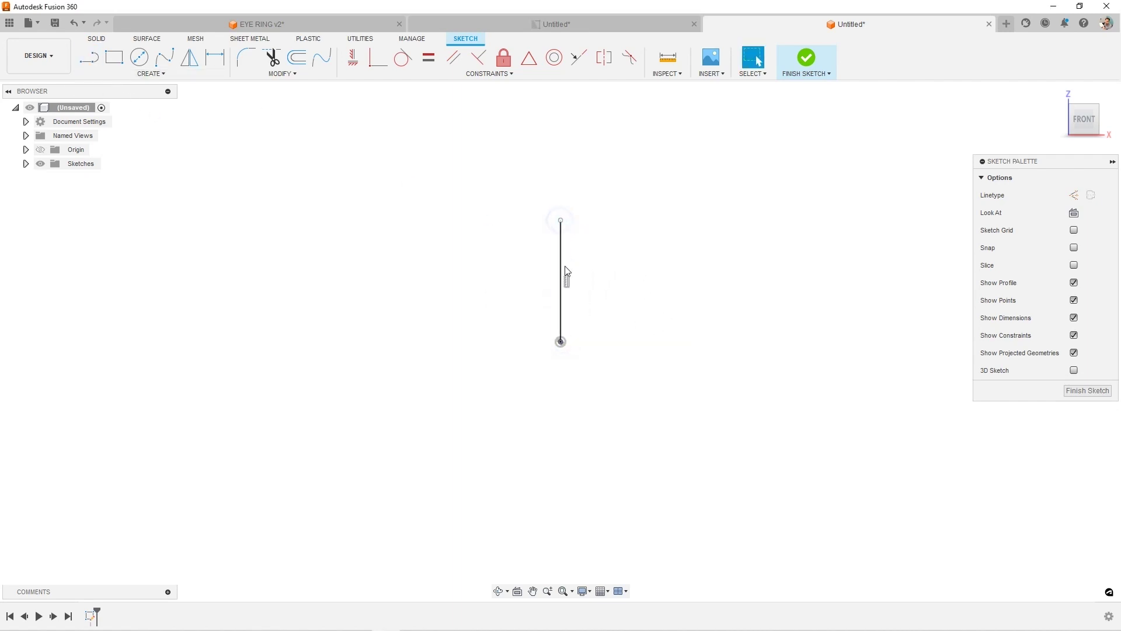
key("x")
left_click(624, 295)
Step: Sketch the shank's outer outline from a short base segment level with the origin, straight up and horizontally back to the axis
left_click(87, 60)
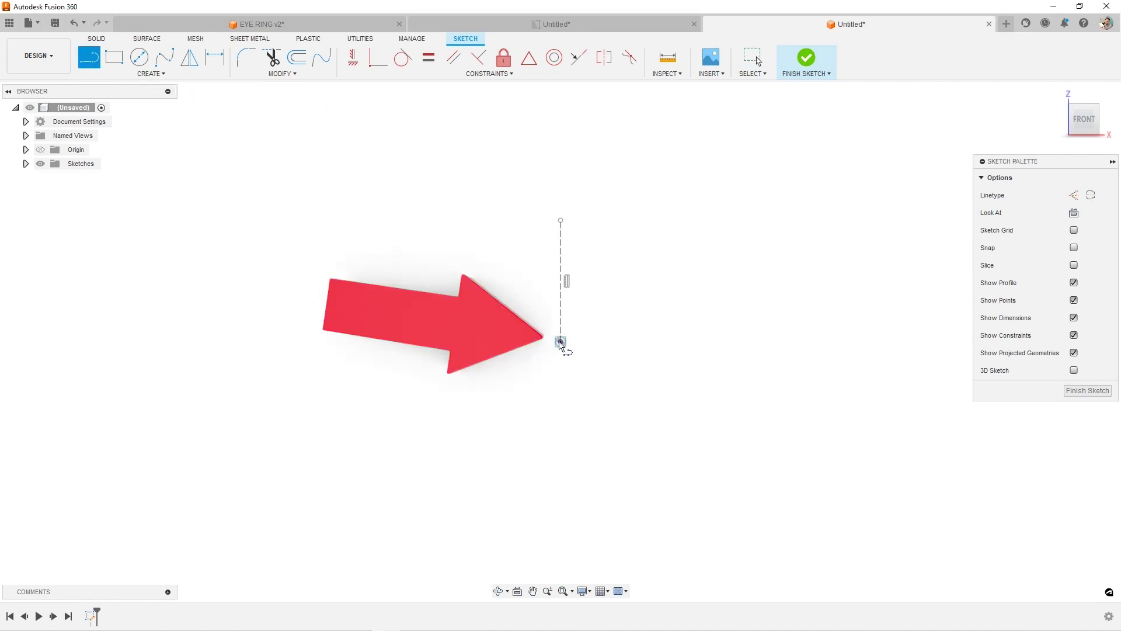
scroll(561, 343, "up", 3)
key("Escape")
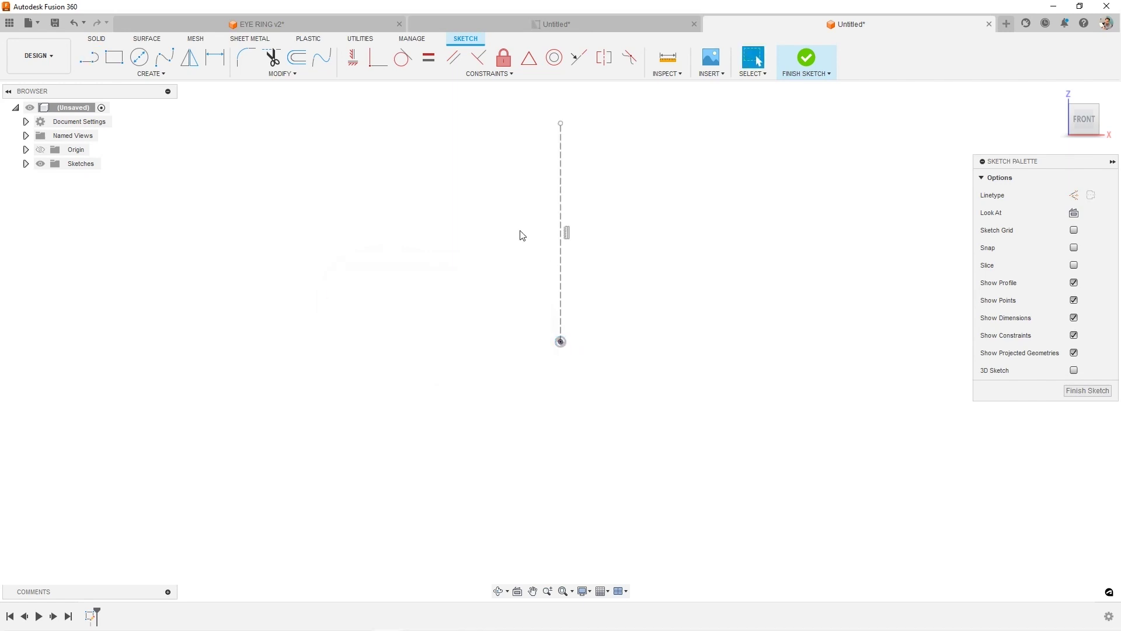
left_click(89, 57)
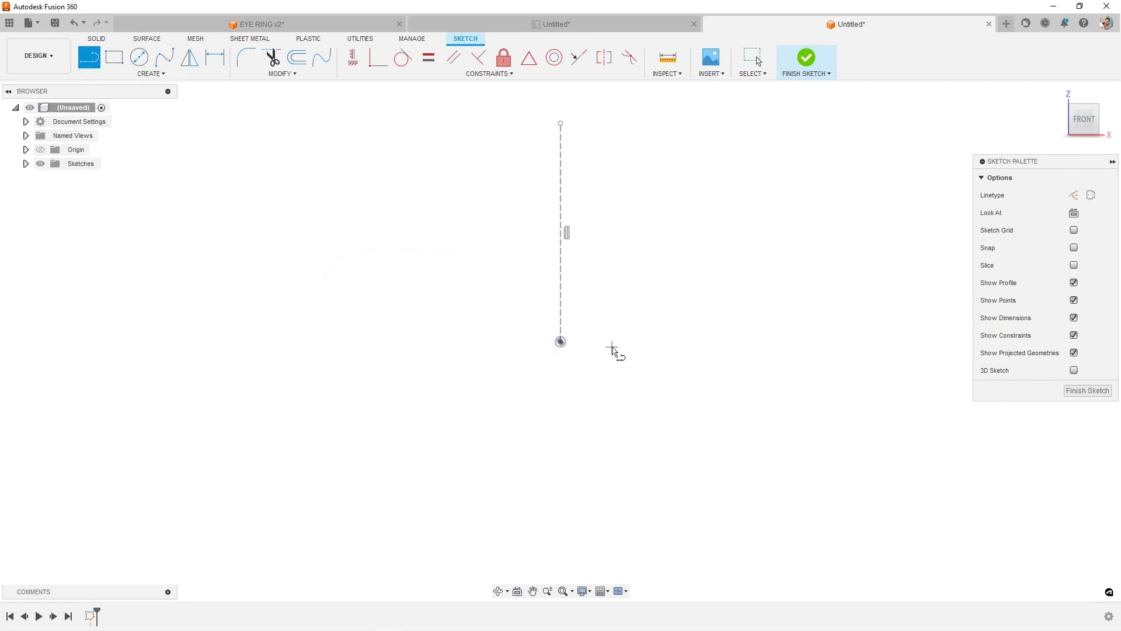
left_click(560, 342)
left_click(629, 342)
left_click(650, 342)
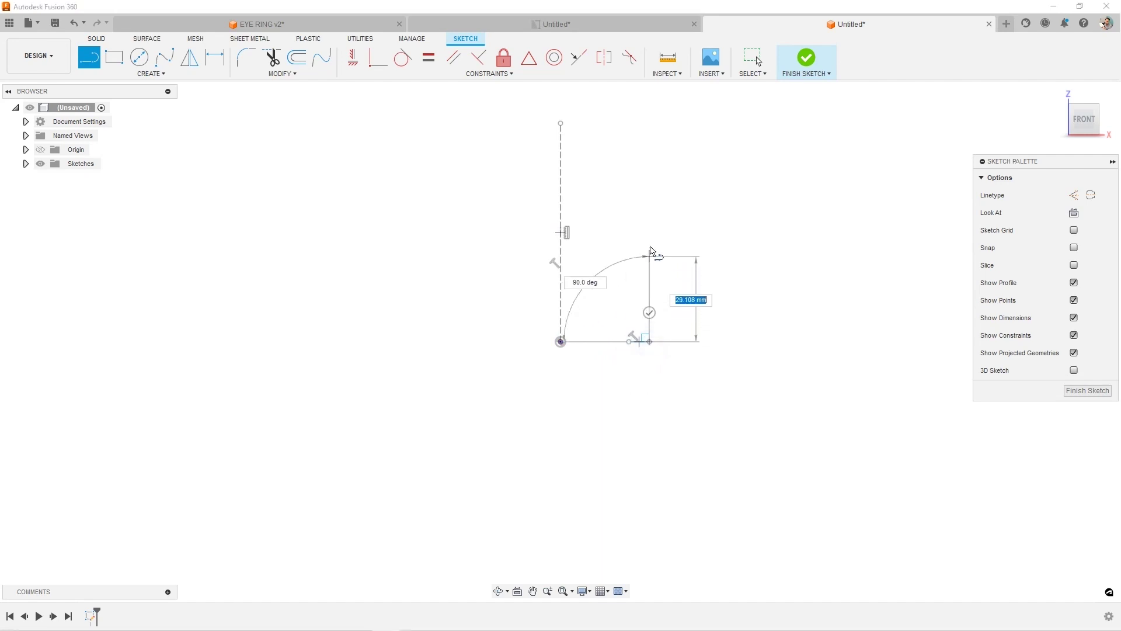
left_click(650, 199)
left_click(560, 199)
key("Escape")
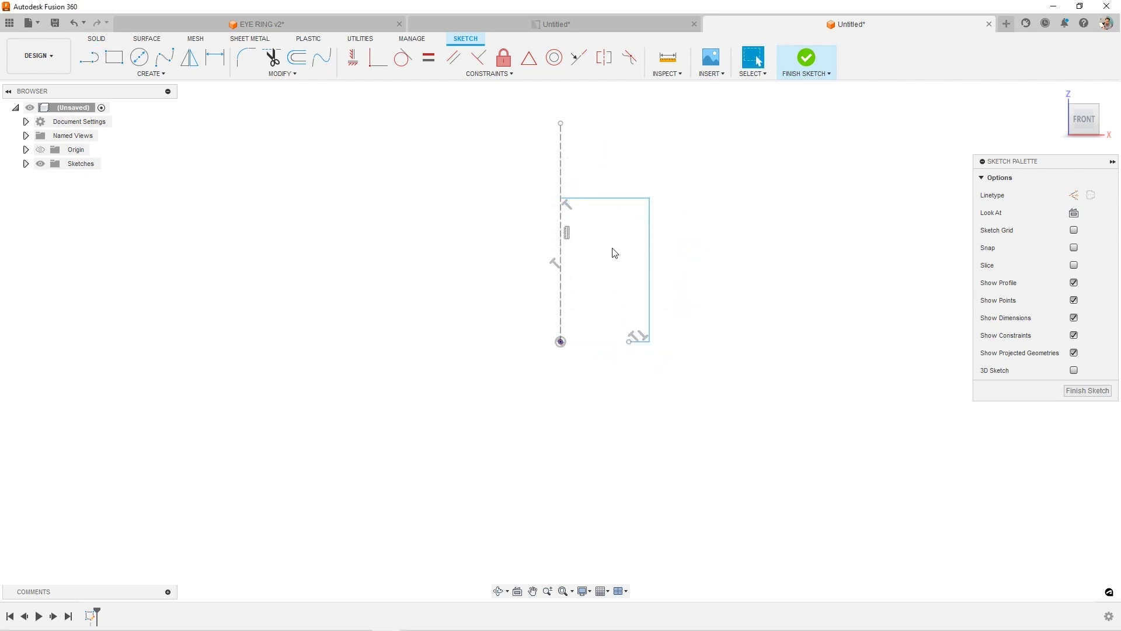
Step: Sketch the shank's inner bore outline about 40 mm up from the base segment, across to the axis, and close the profile along the axis
key("s")
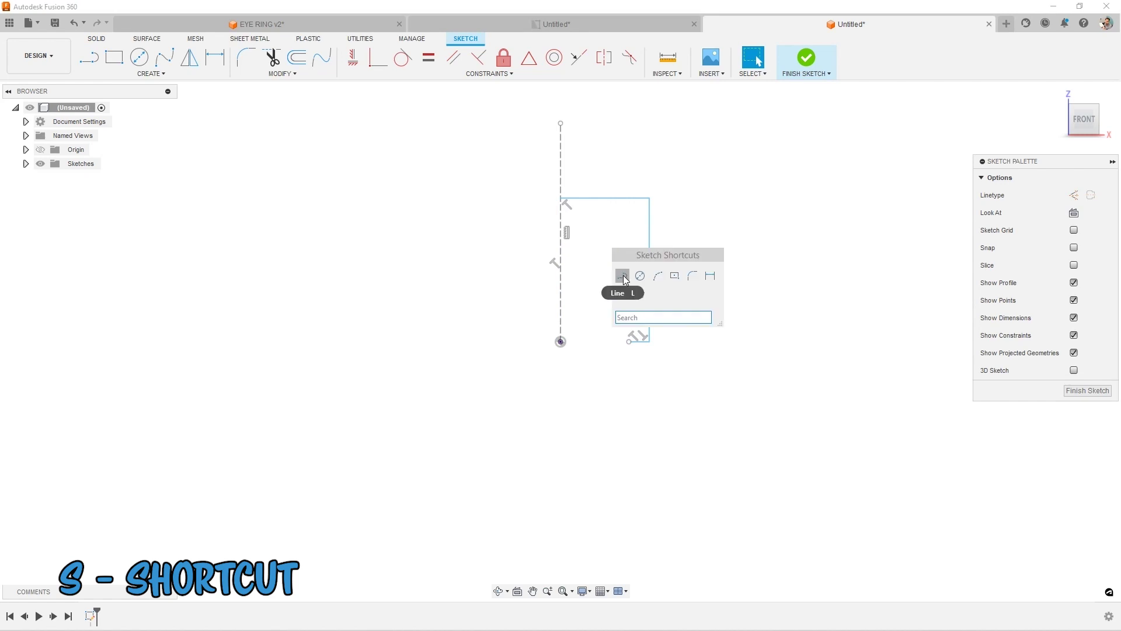
left_click(623, 276)
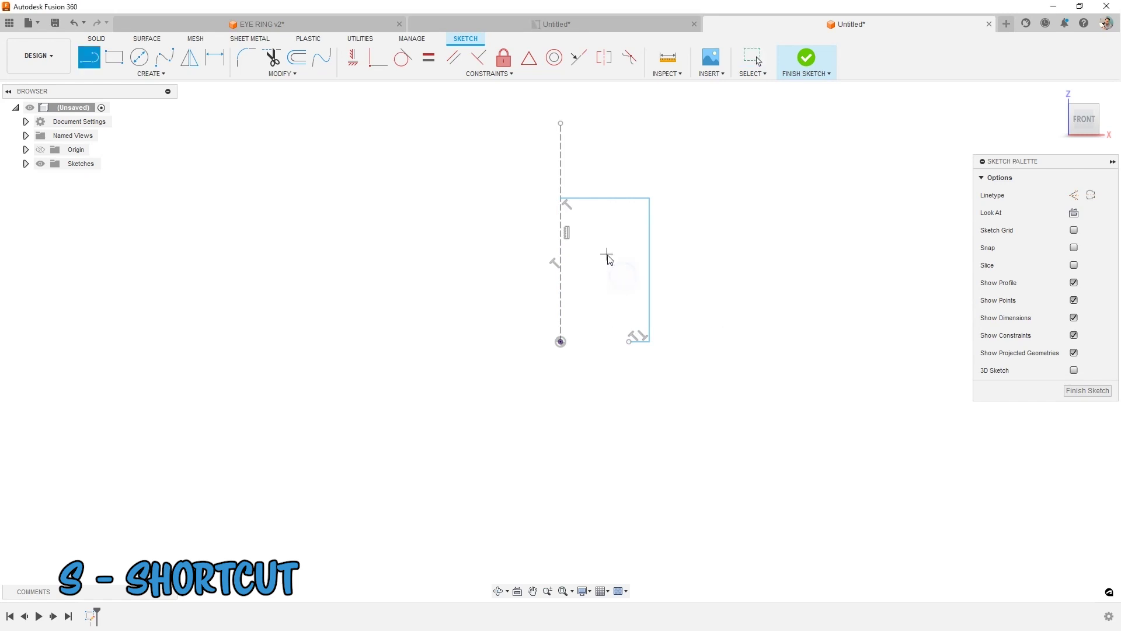
left_click(629, 341)
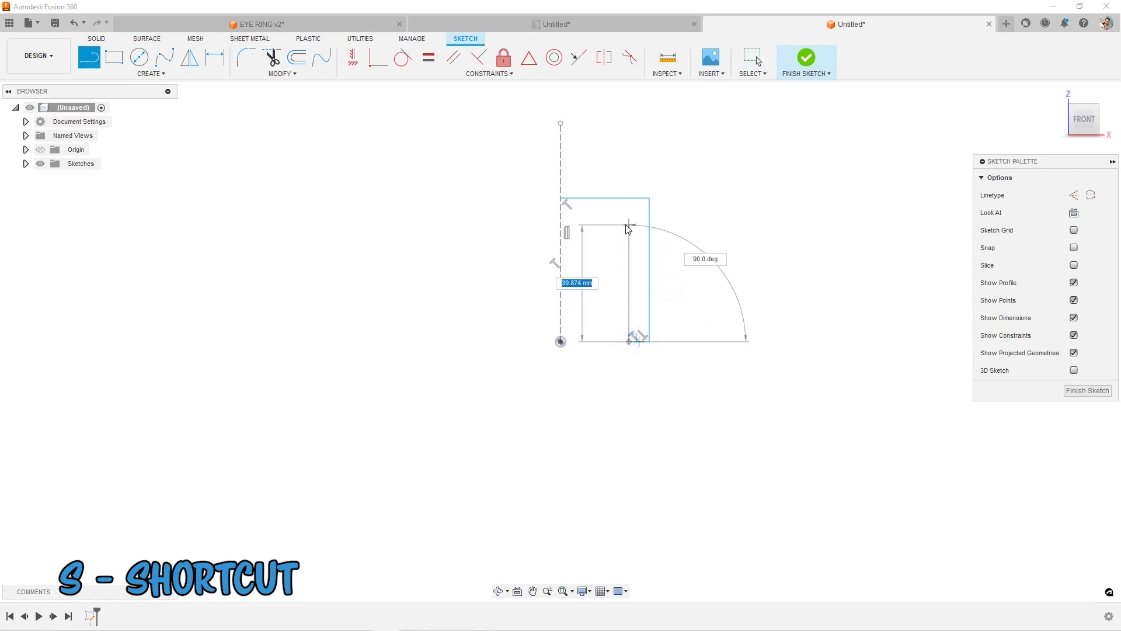
left_click(629, 223)
left_click(561, 223)
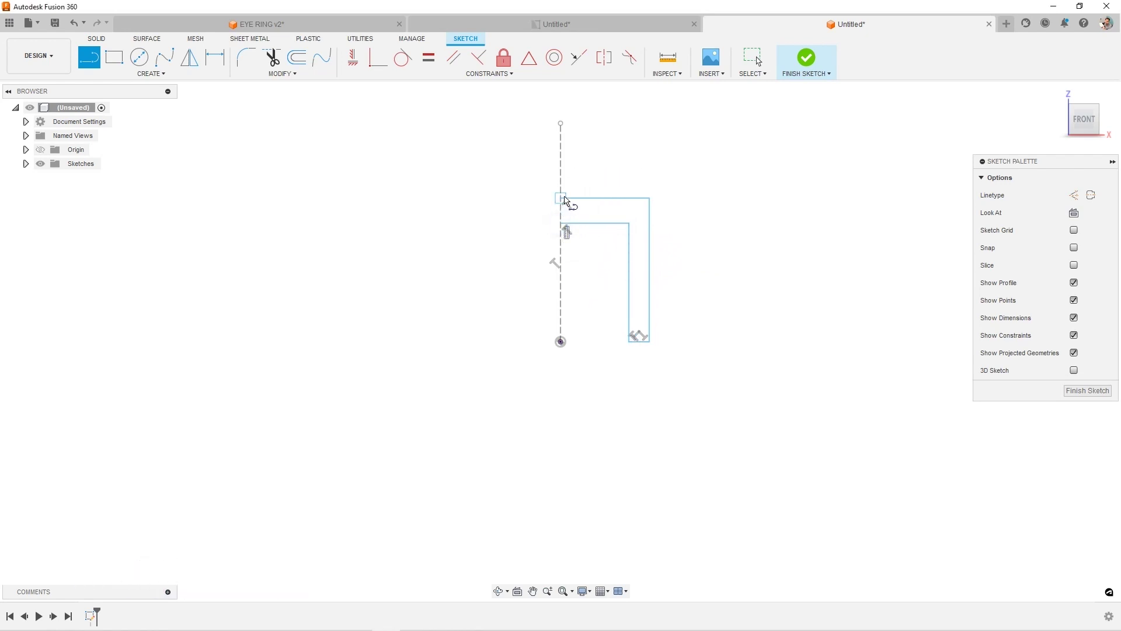
left_click(561, 198)
Step: Draw the flange outline above the shank, extending about 41 mm from the axis, and lower its upper edge to thin it
left_click(650, 198)
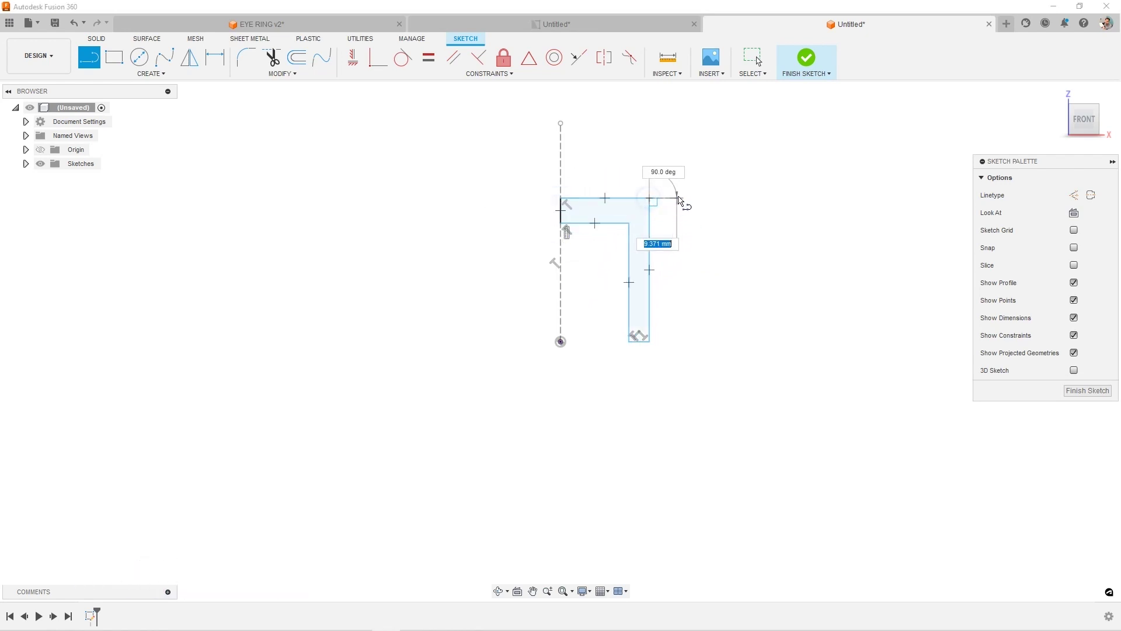
left_click(681, 153)
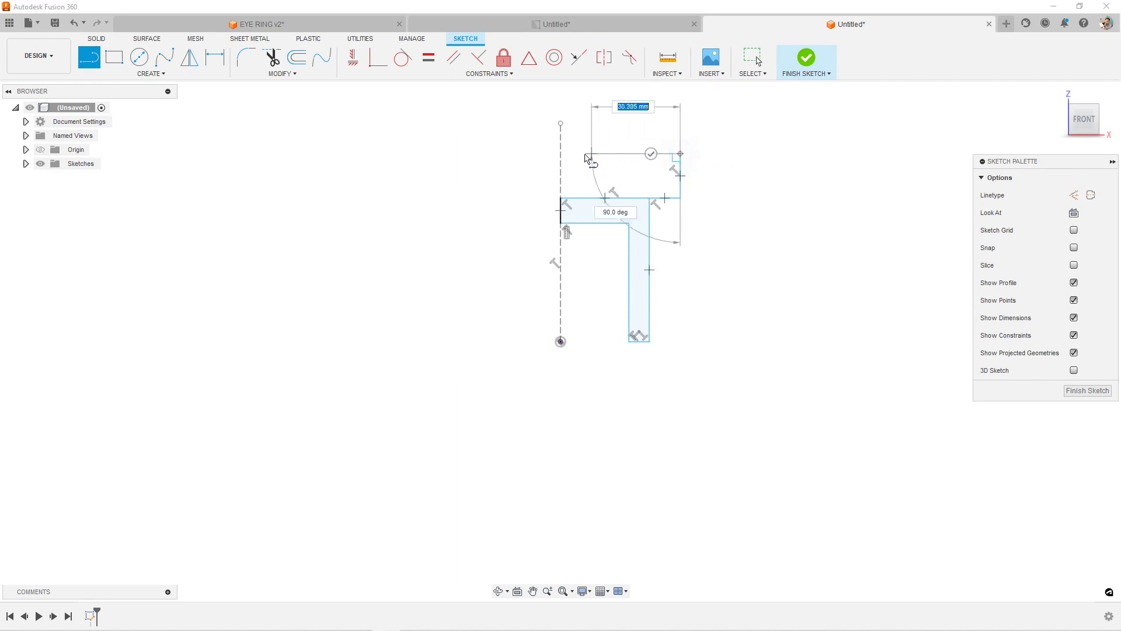
double_click(561, 154)
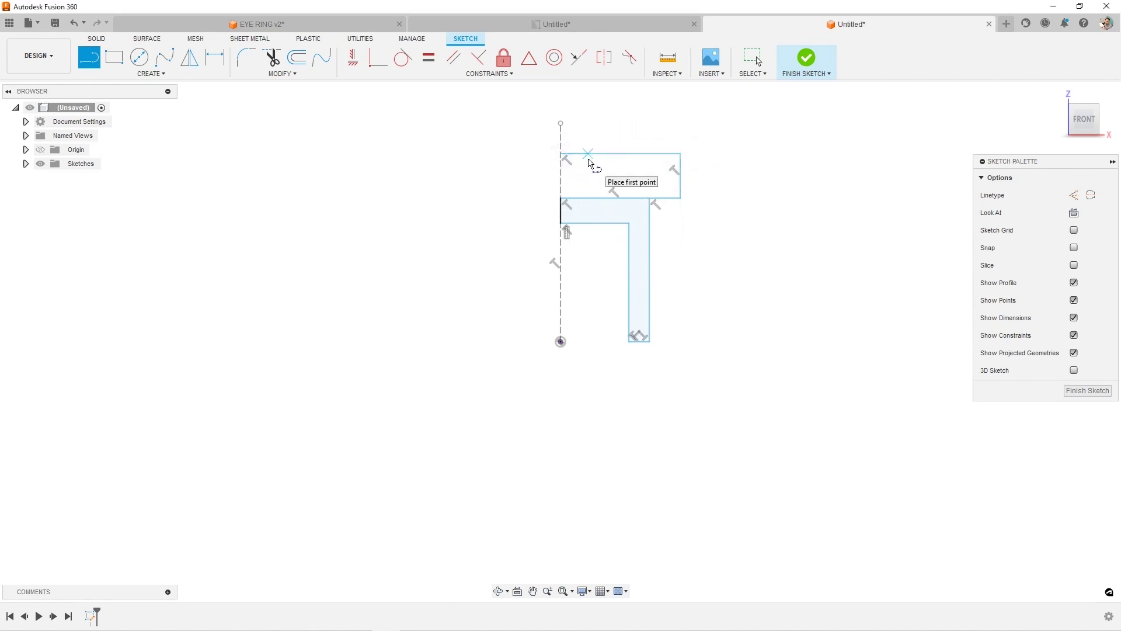
key("Escape")
left_click_drag(628, 154, 619, 167)
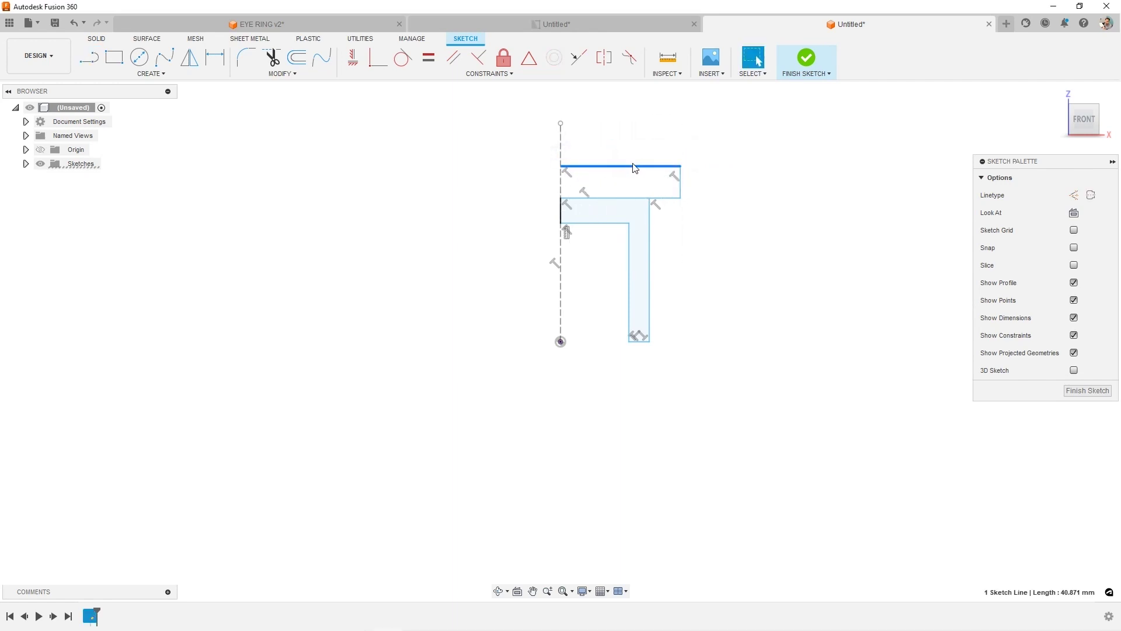
left_click(593, 135)
Step: Draw a rectangle about 20 mm wide on top of the flange, starting on the construction axis
left_click(114, 57)
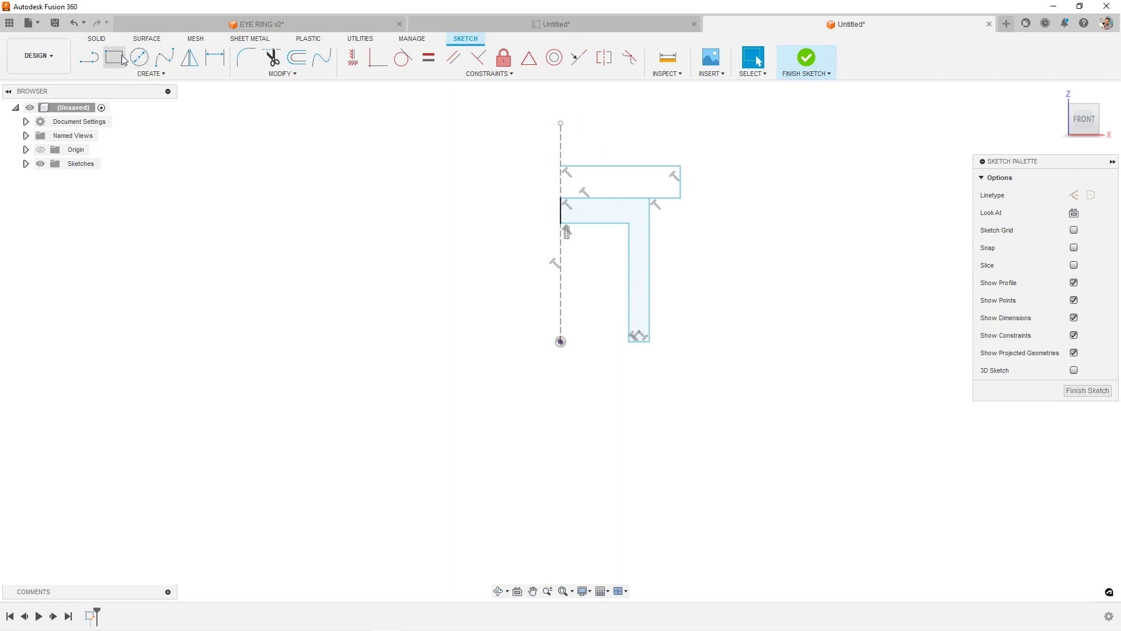
left_click(561, 135)
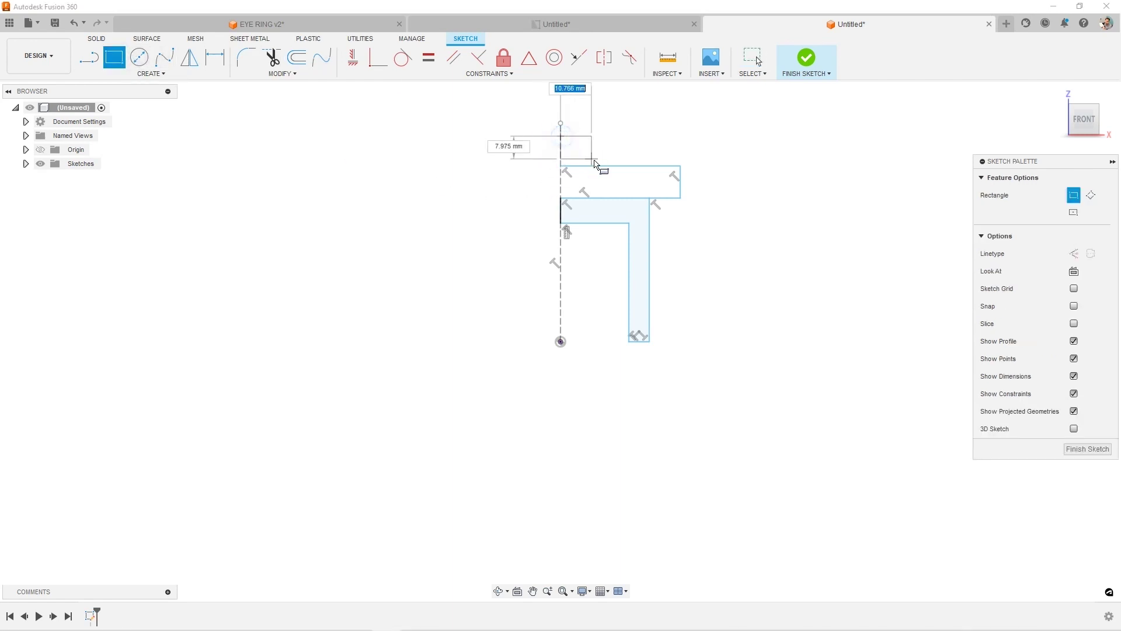
left_click(622, 167)
key("Escape")
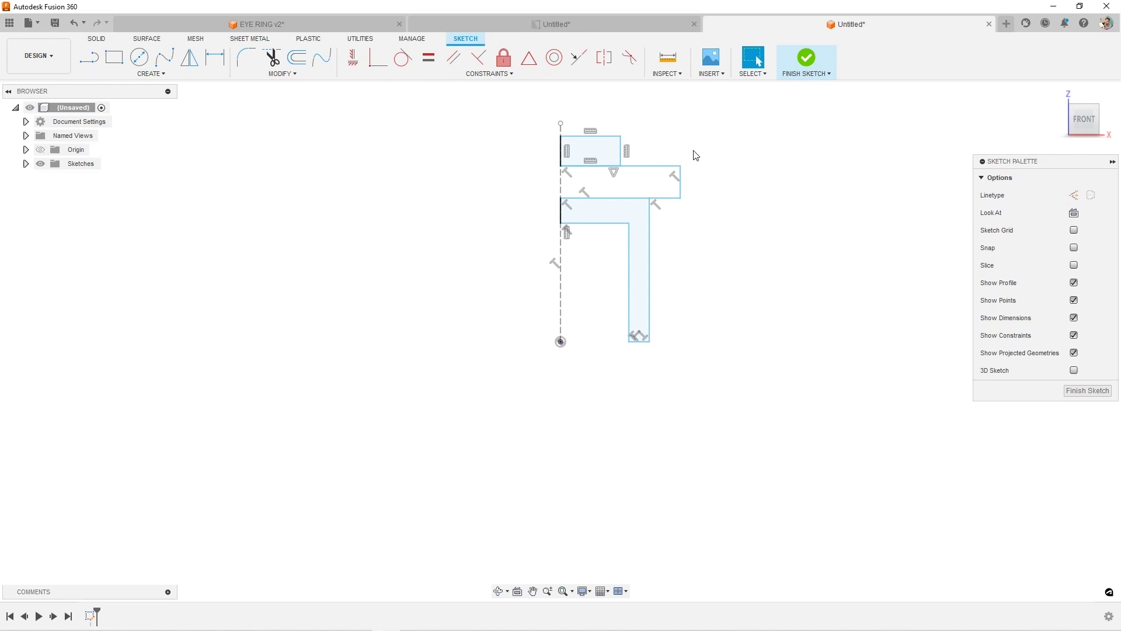
Step: Extend the upper end of the vertical construction axis farther above the small rectangle
key("d")
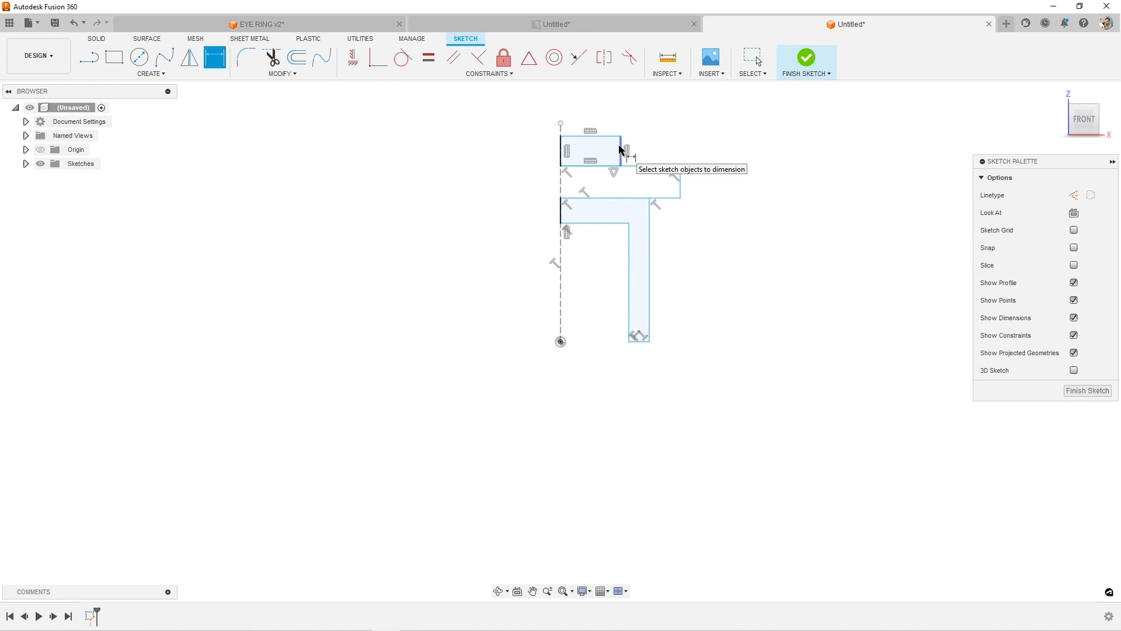
key("Escape")
left_click_drag(560, 123, 561, 101)
left_click(629, 115)
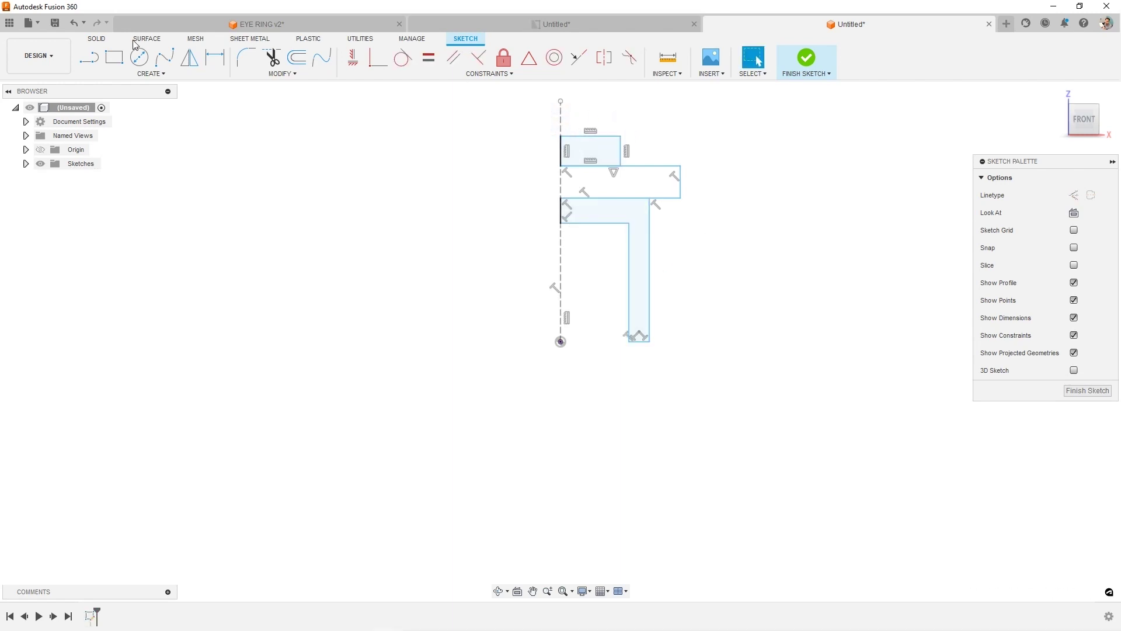
Step: Close the flange profile with a vertical line along the axis between its upper and lower edges
left_click(88, 56)
left_click(560, 166)
left_click(561, 199)
key("Escape")
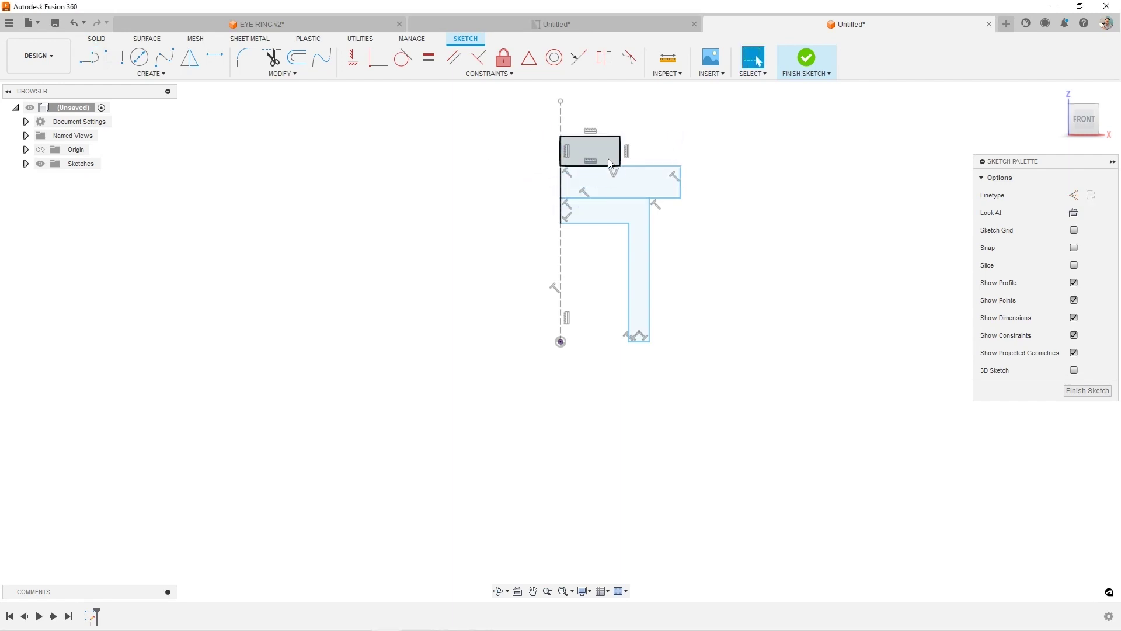
Step: Try a linear width dimension between the vertical edges of the small upper rectangle, and delete it
key("d")
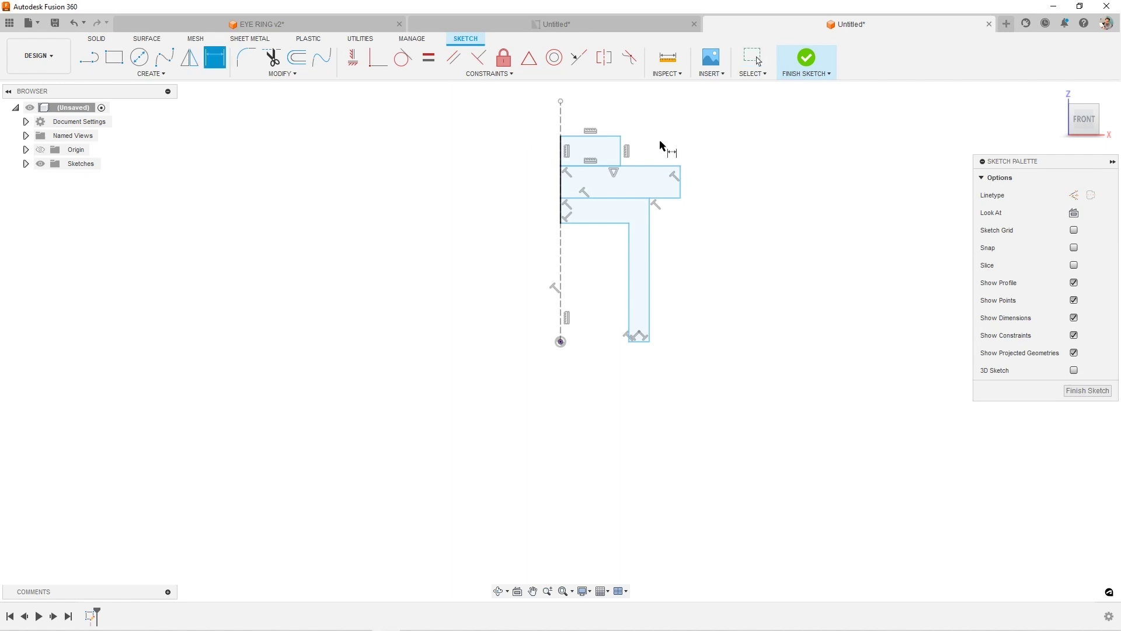
left_click(563, 147)
left_click(621, 146)
left_click(647, 121)
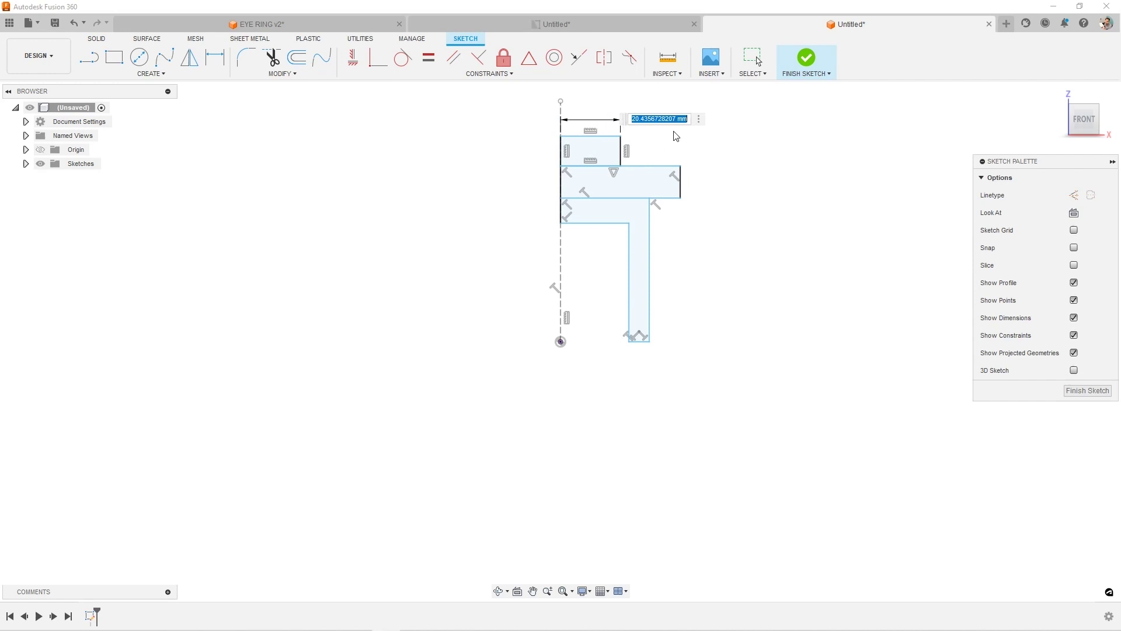
key("Return")
key("Escape")
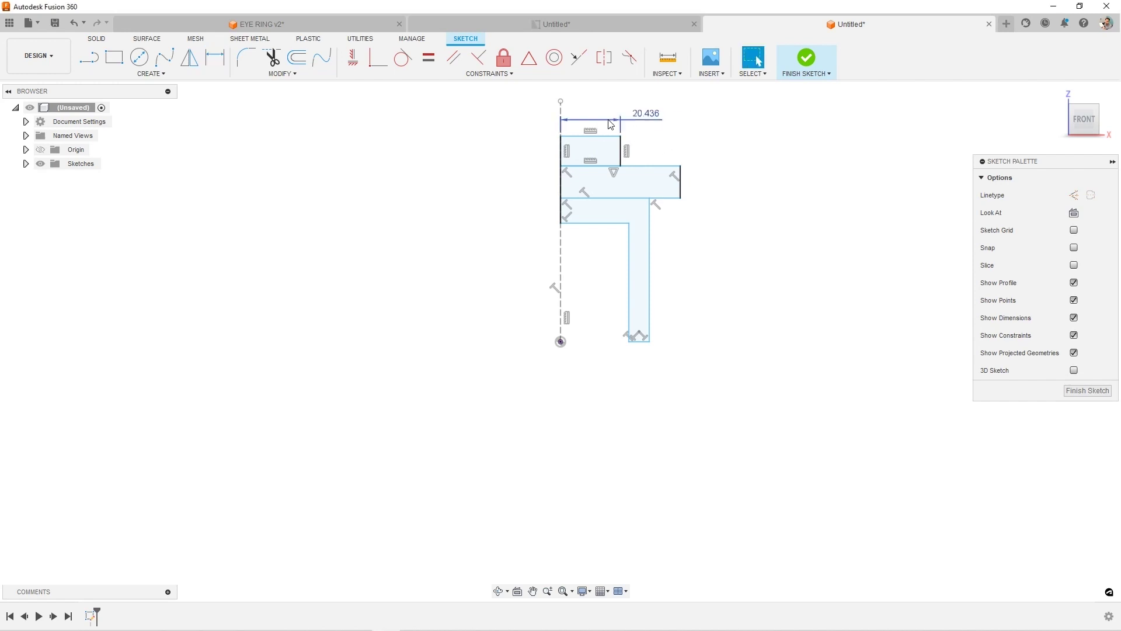
left_click(631, 124)
key("Delete")
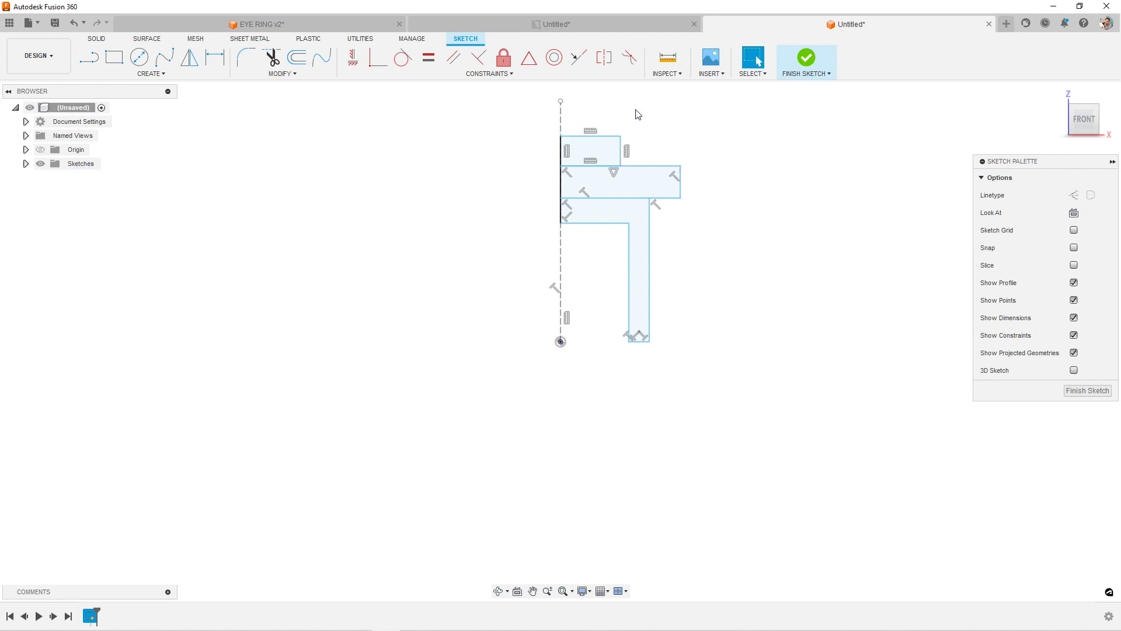
Step: Dimension the small upper rectangle's outer edge from the construction axis as a 15 mm diameter
key("d")
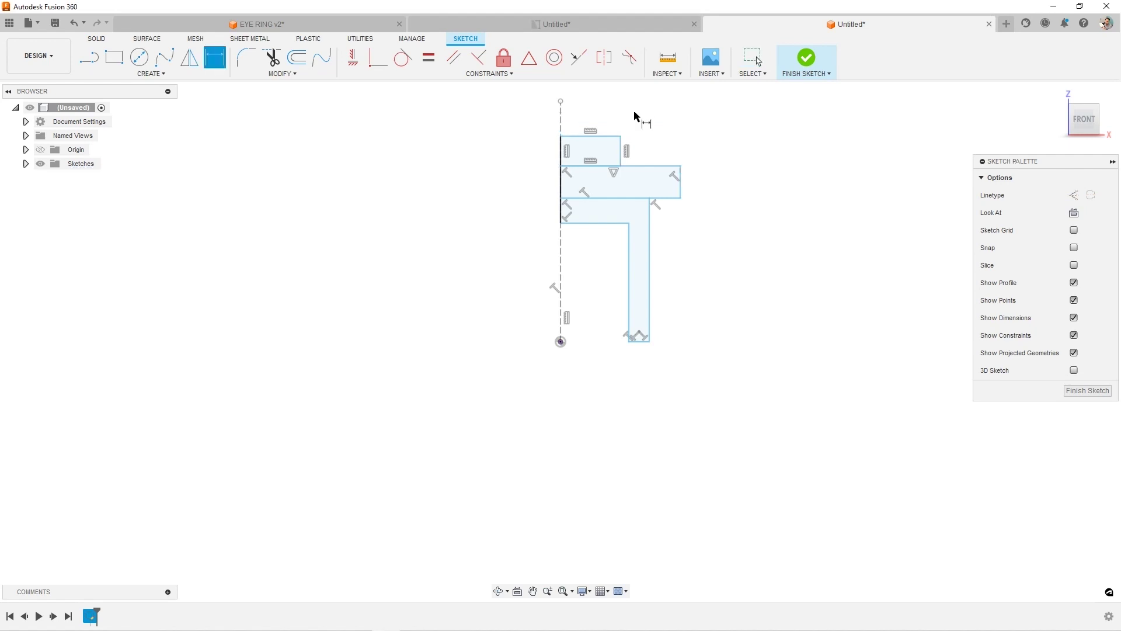
left_click(560, 120)
left_click(620, 150)
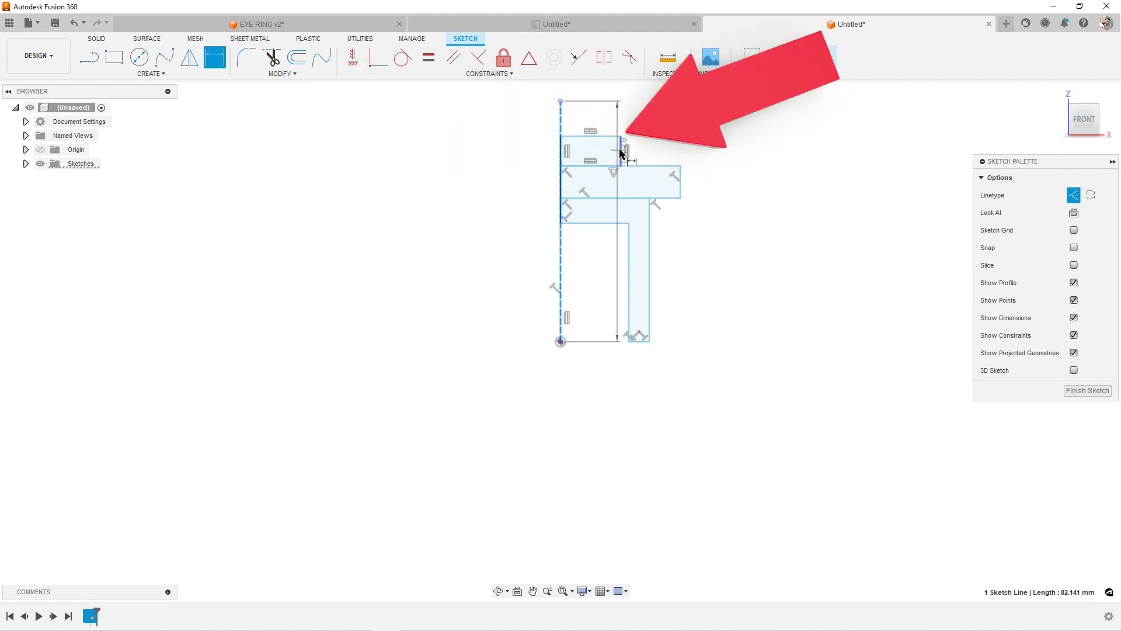
right_click(608, 118)
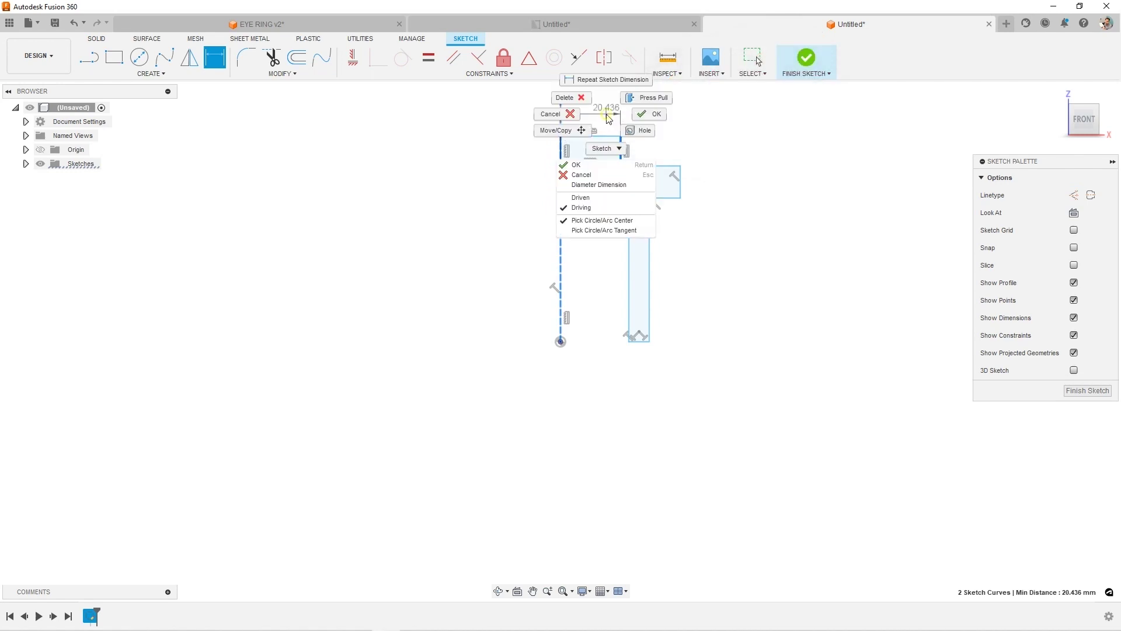
left_click(599, 184)
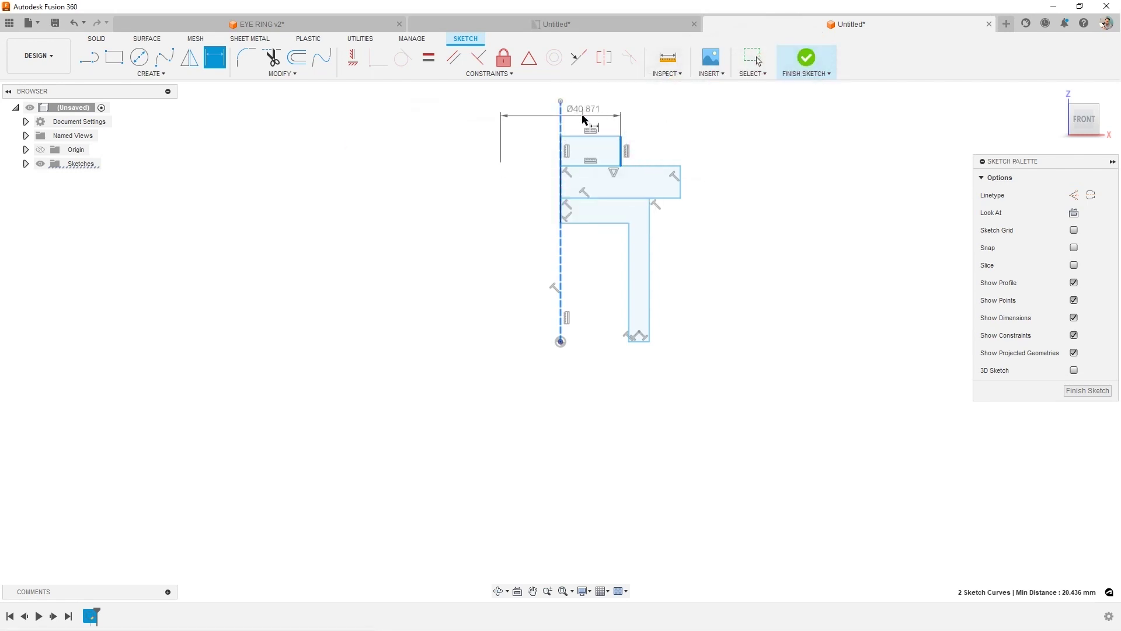
left_click(599, 103)
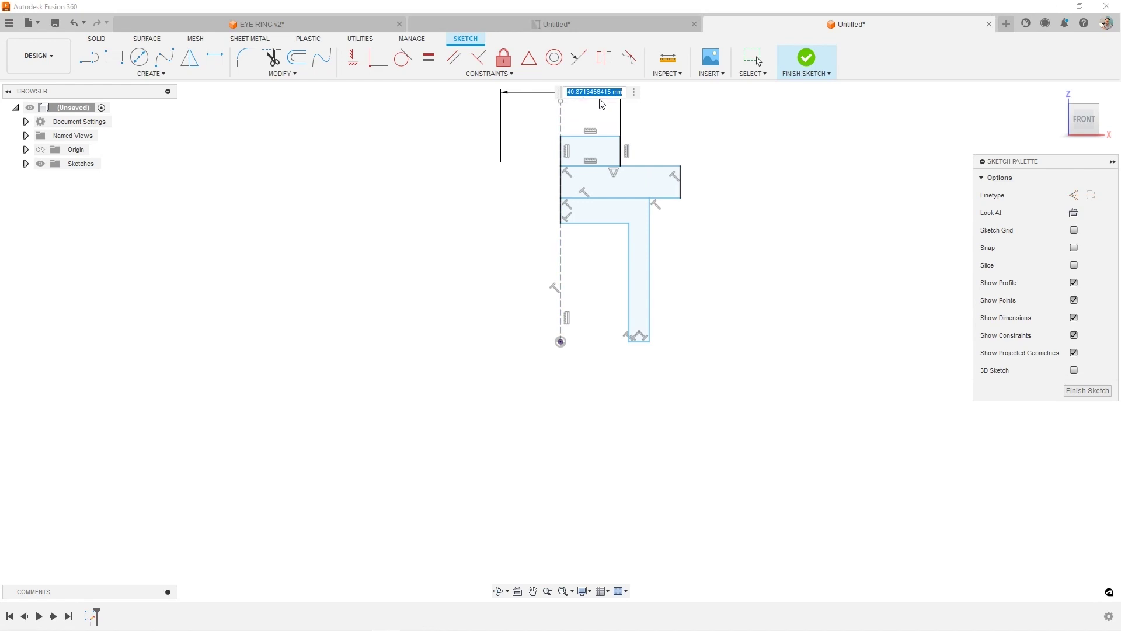
type("15")
key("Return")
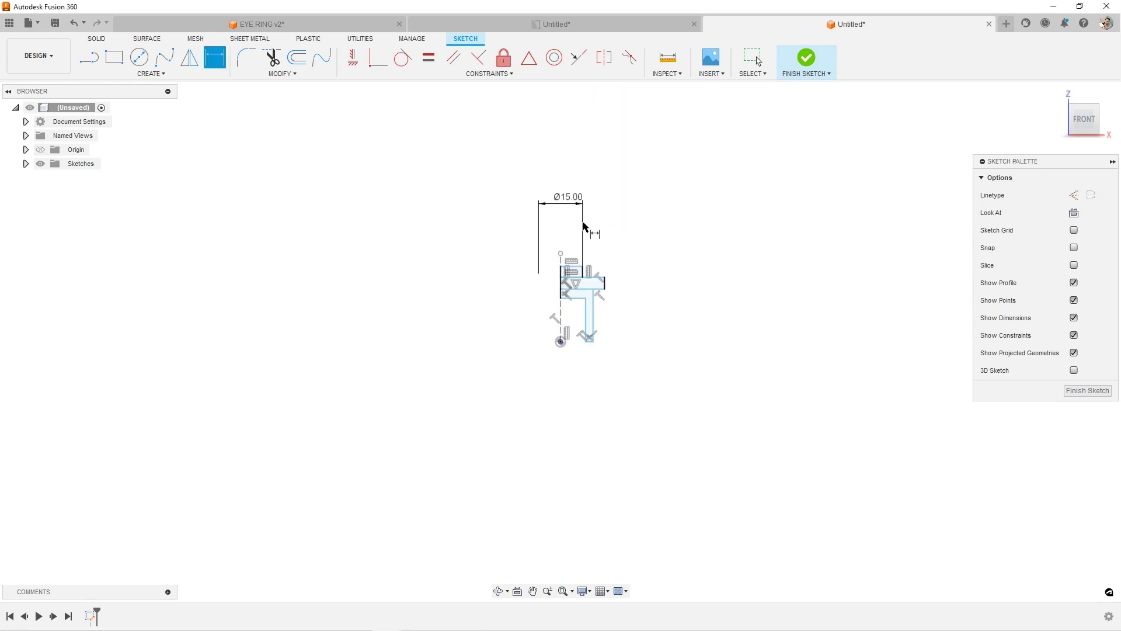
scroll(567, 295, "up", 3)
scroll(570, 294, "down", 1)
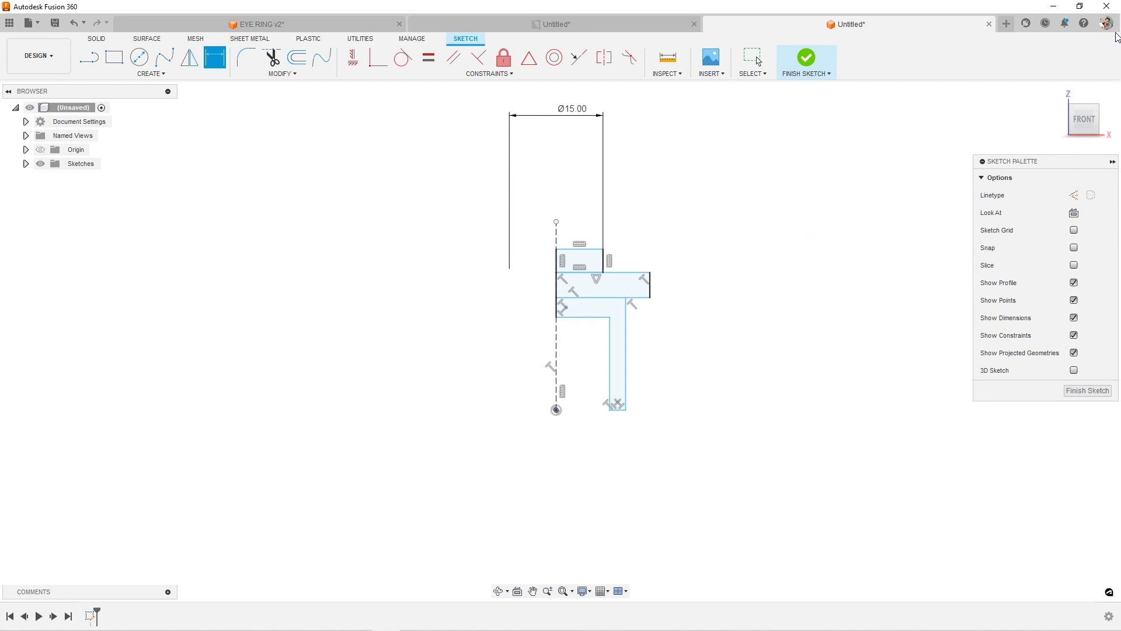
Step: Check the option for scaling the entire sketch at the first dimension in the general Design preferences
left_click(1106, 24)
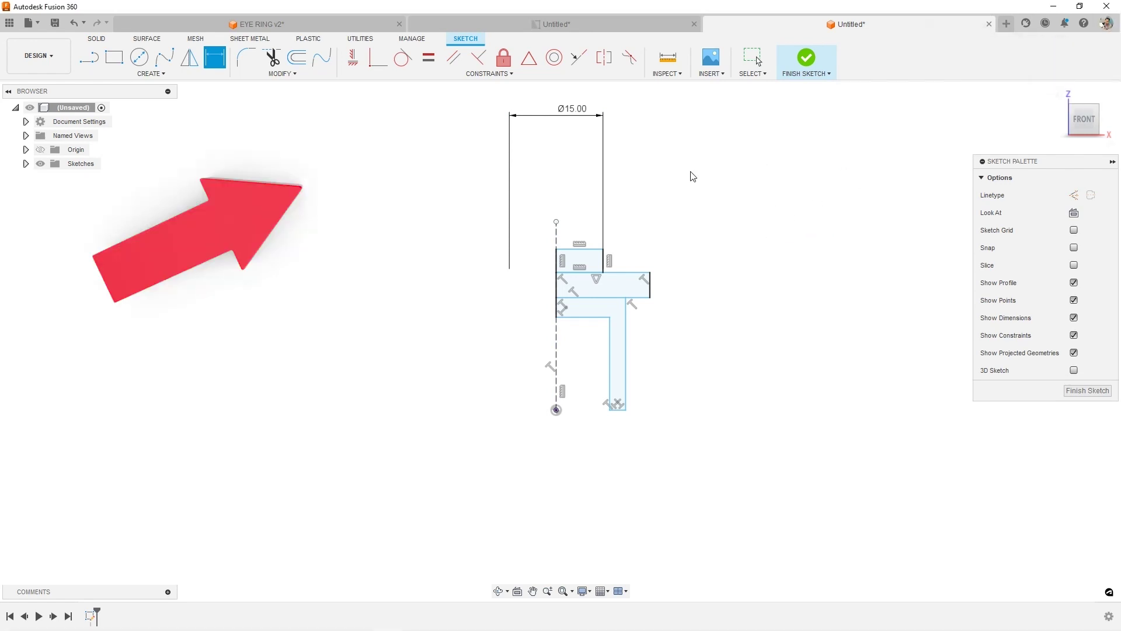
left_click(315, 187)
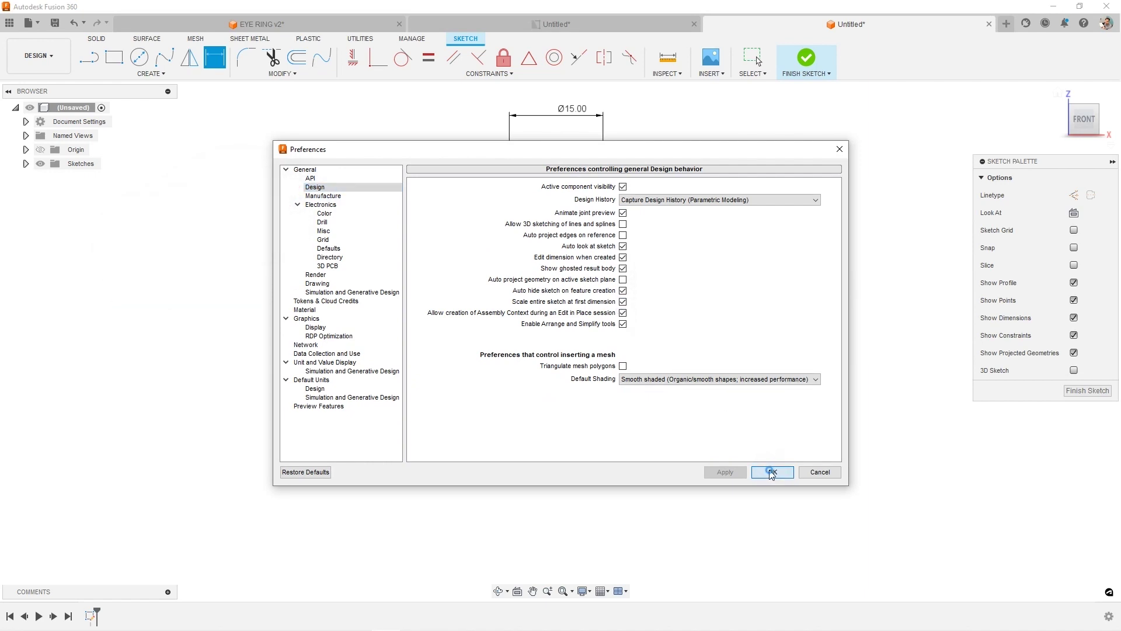
left_click(770, 471)
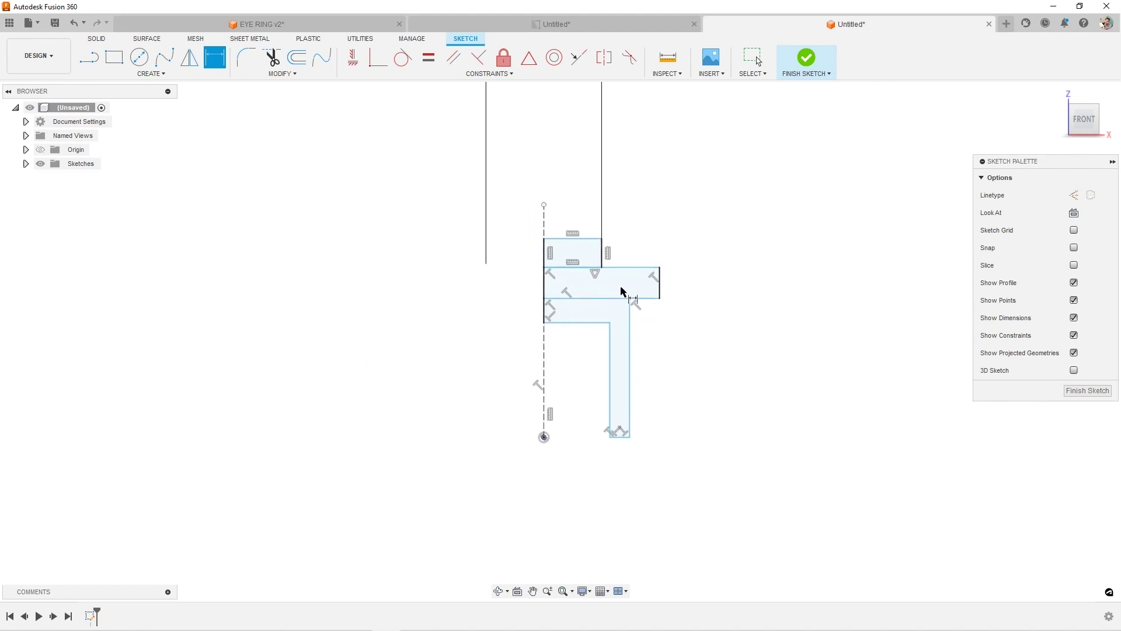
Step: Try a diameter dimension between the construction axis and the flange's outer edge, and decline making it driven
left_click(659, 289)
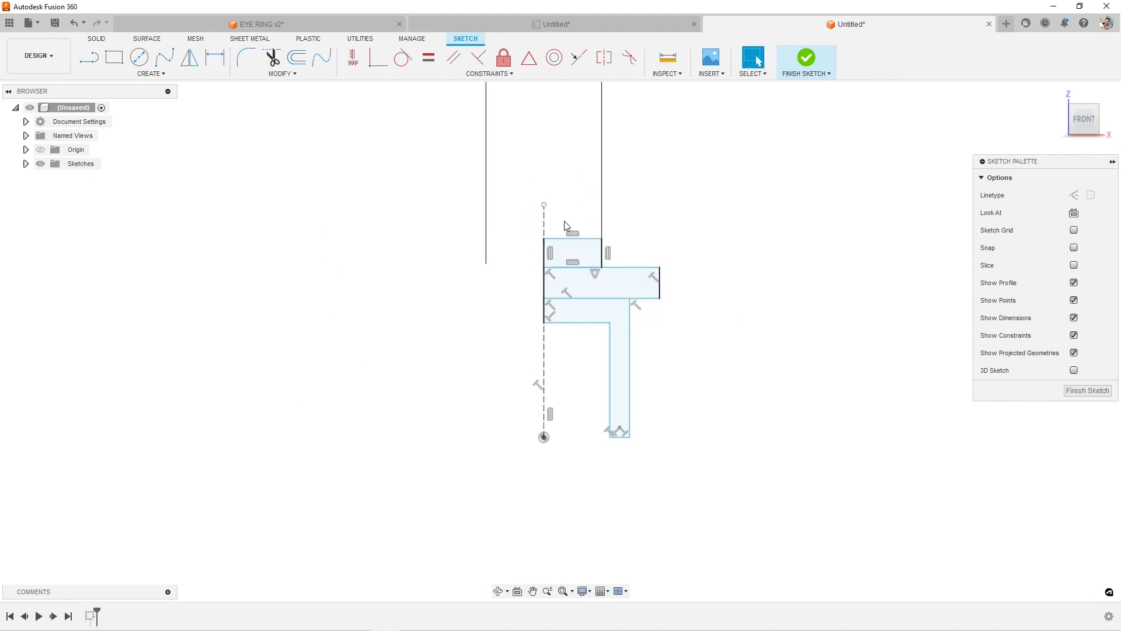
left_click(544, 224)
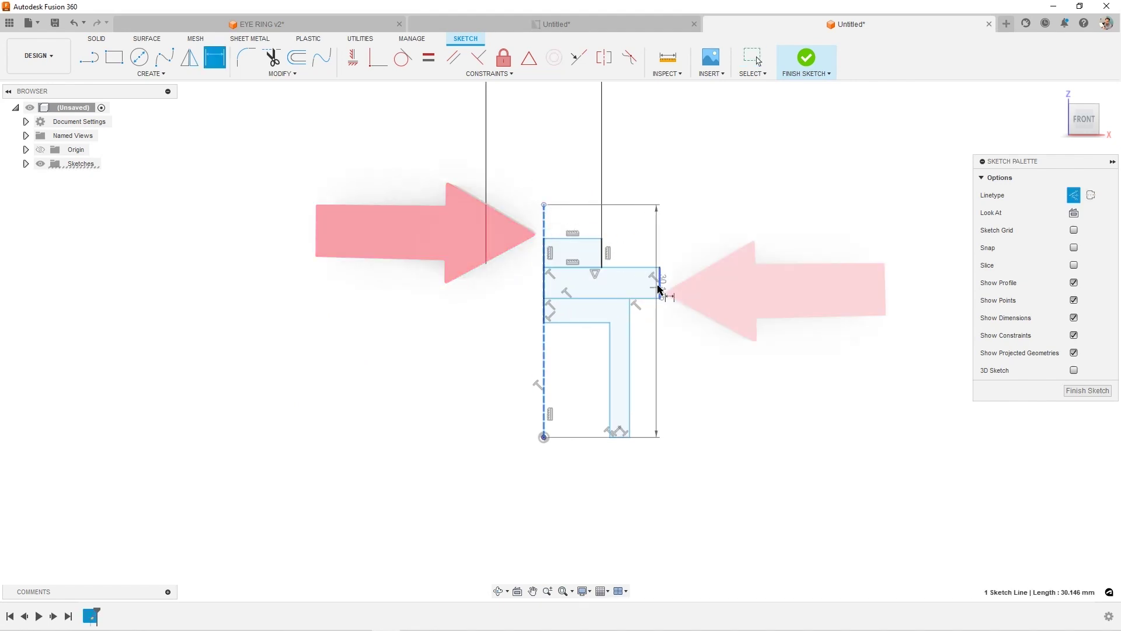
left_click(660, 286)
right_click(643, 225)
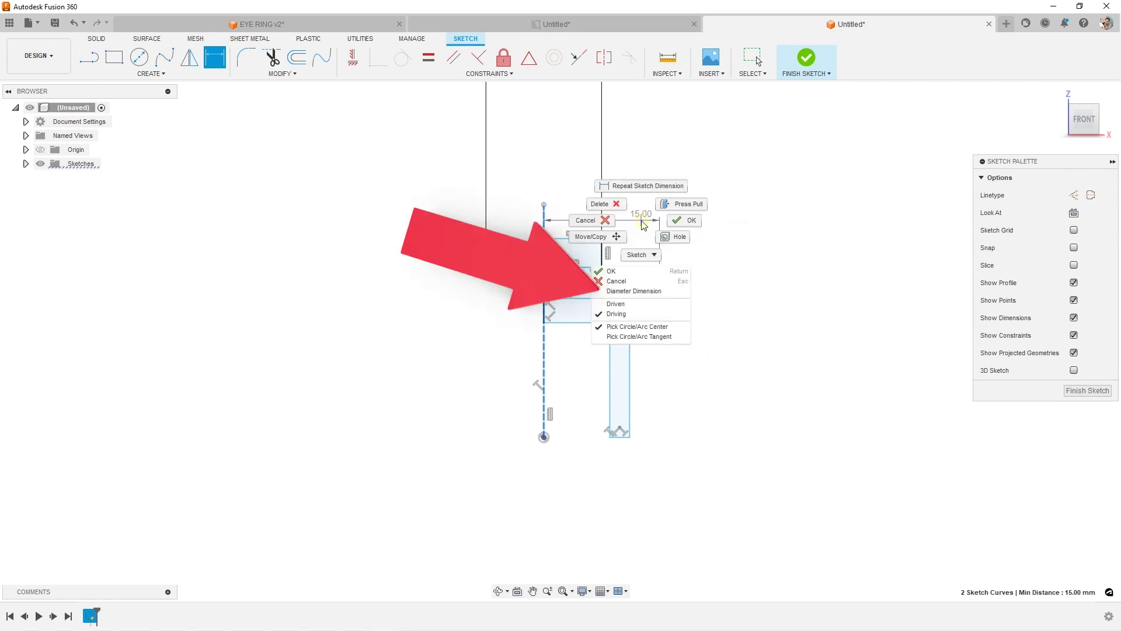
key("Escape")
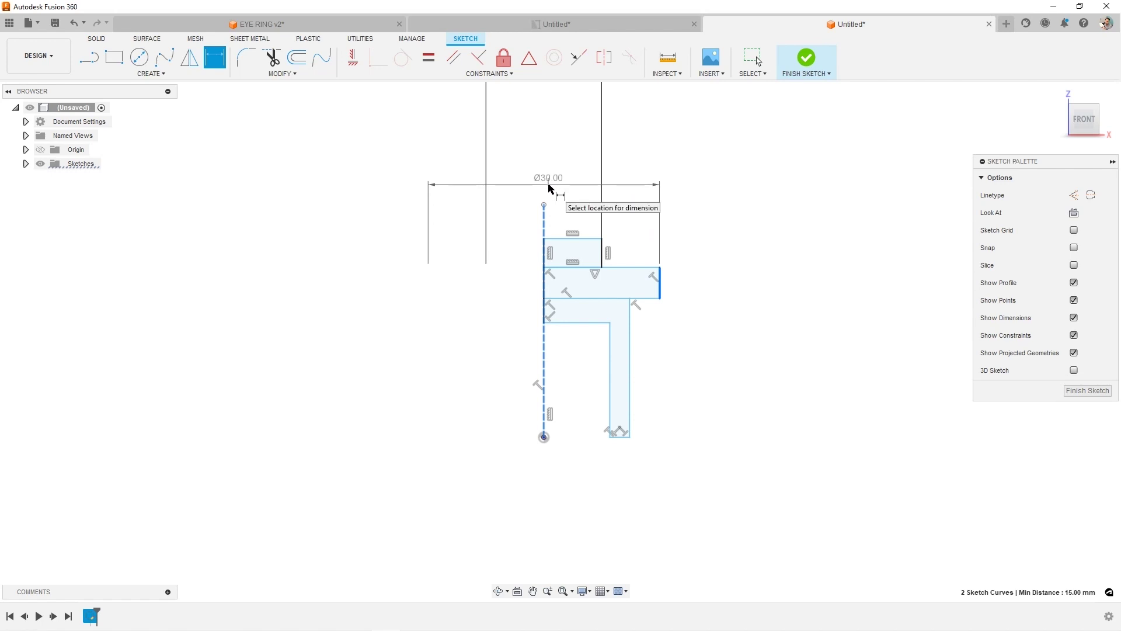
left_click(549, 188)
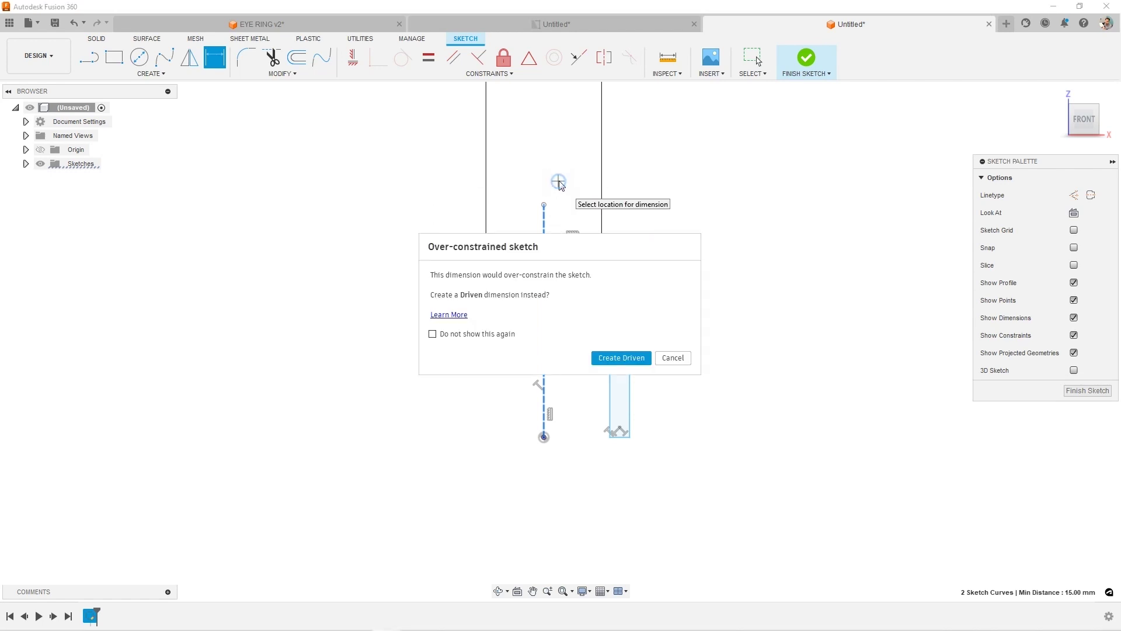
left_click(671, 358)
Step: Dimension the bore's inner wall from the construction axis as a 12 mm diameter
scroll(605, 292, "up", 2)
key("r")
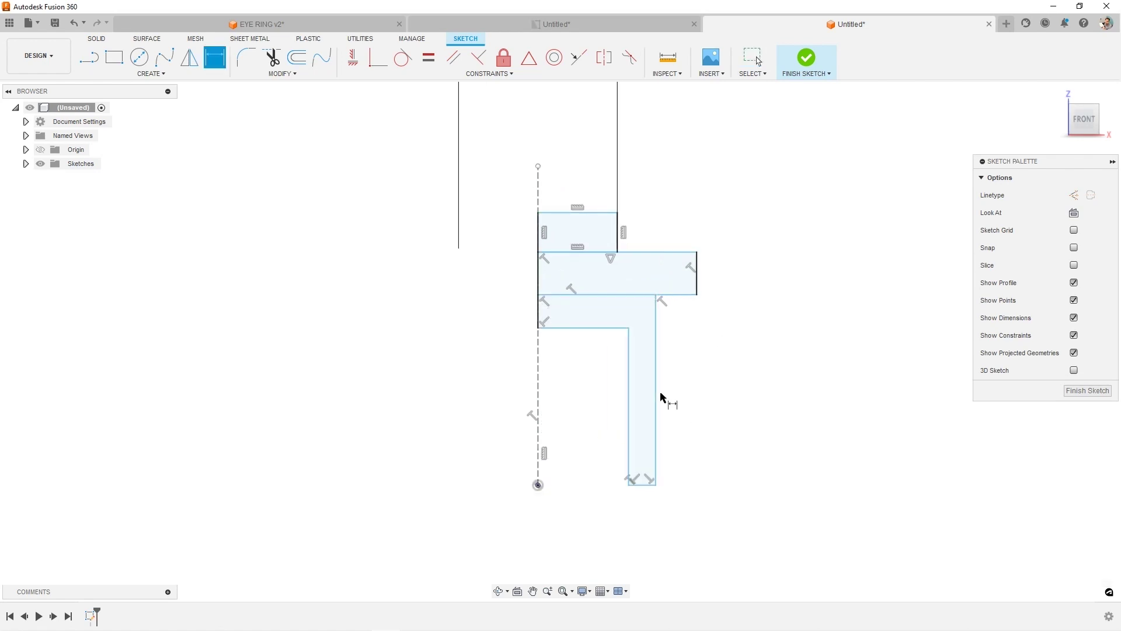
left_click(538, 408)
left_click(629, 424)
right_click(585, 529)
left_click(585, 499)
left_click(543, 507)
type("12")
key("Return")
Step: Dimension the vertical inner wall to give the bore a depth of 24 mm
left_click(602, 403)
left_click(489, 388)
type("24")
key("Return")
key("Escape")
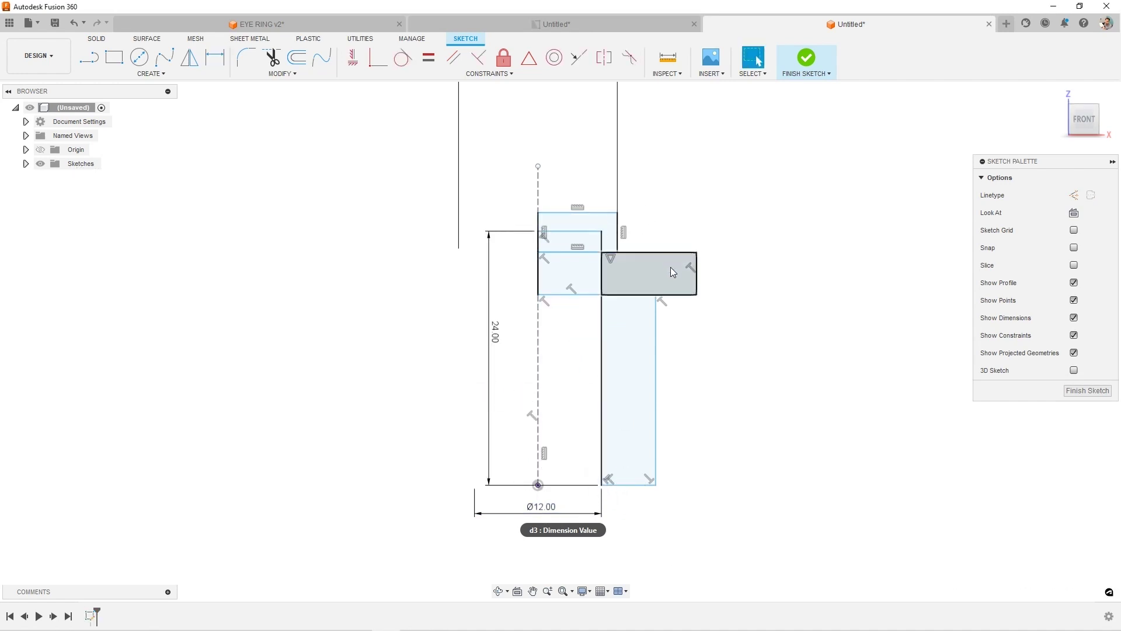
Step: Move the flange and small upper rectangle upward and shift the bore's upper corner down, so the flange sits above the bore
mouse_move(697, 295)
left_mouse_down()
mouse_move(697, 202)
mouse_move(683, 227)
left_mouse_up()
left_click_drag(617, 213, 617, 171)
mouse_move(618, 251)
left_mouse_down()
mouse_move(617, 197)
mouse_move(602, 262)
left_mouse_up()
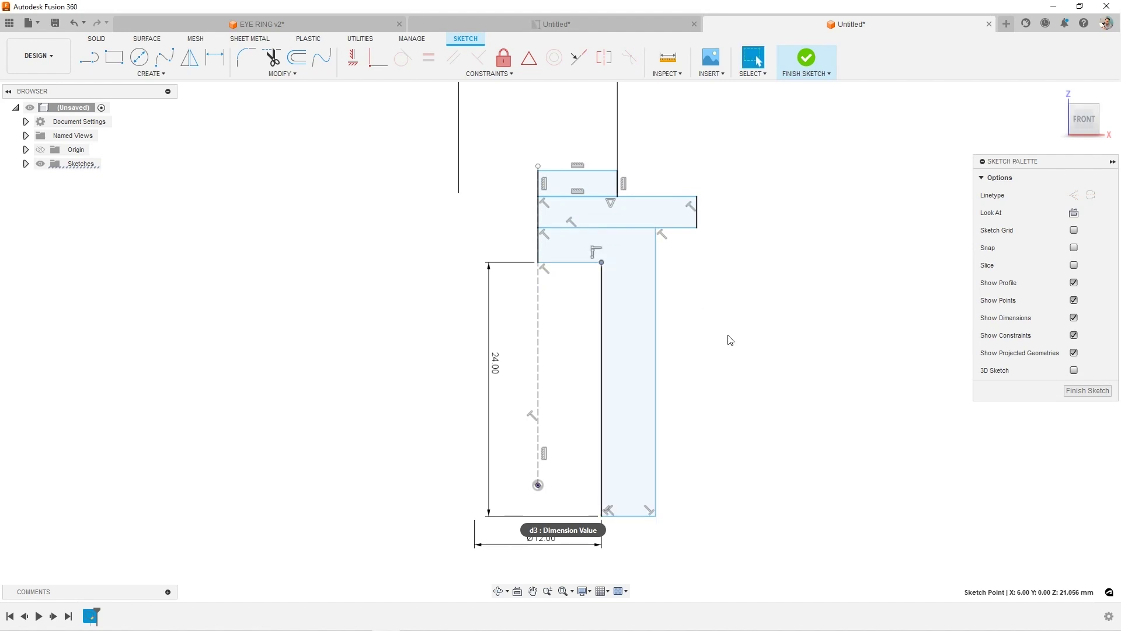
Step: Align the bore wall's lower corner horizontally with the sketch origin using a Horizontal/Vertical constraint
left_click(538, 485)
left_click(602, 516, "ctrl")
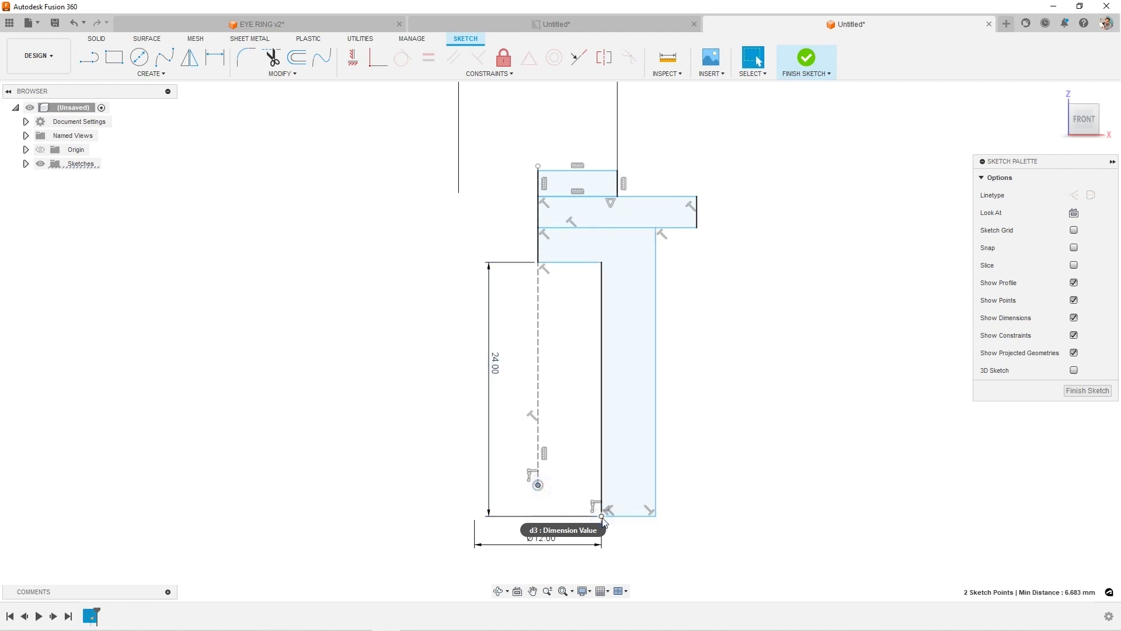
right_click(705, 450)
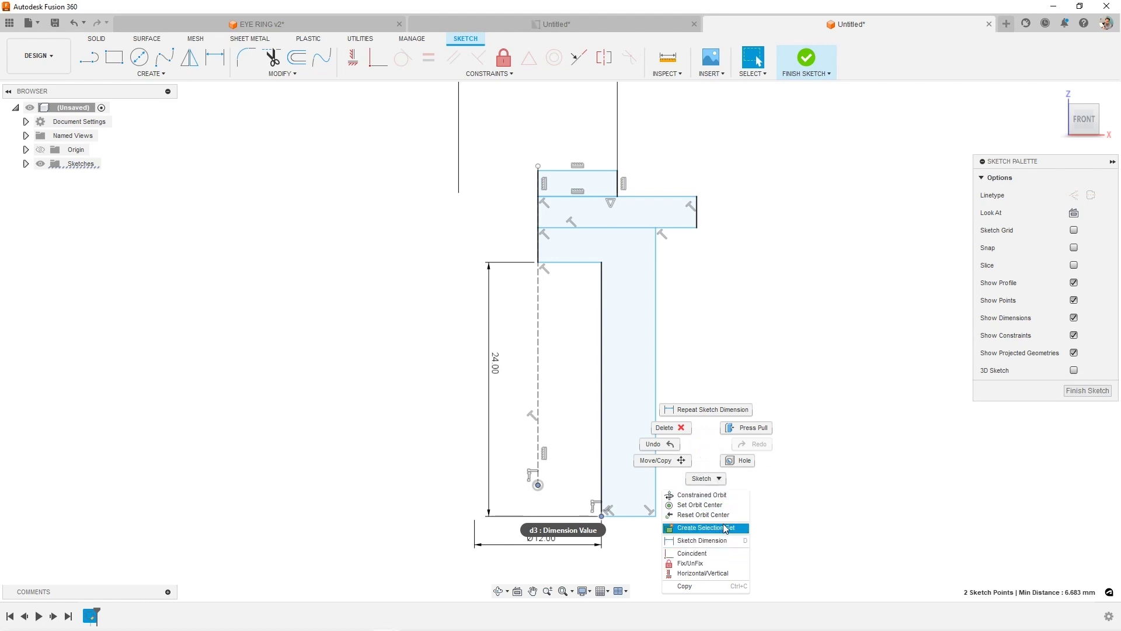
left_click(723, 572)
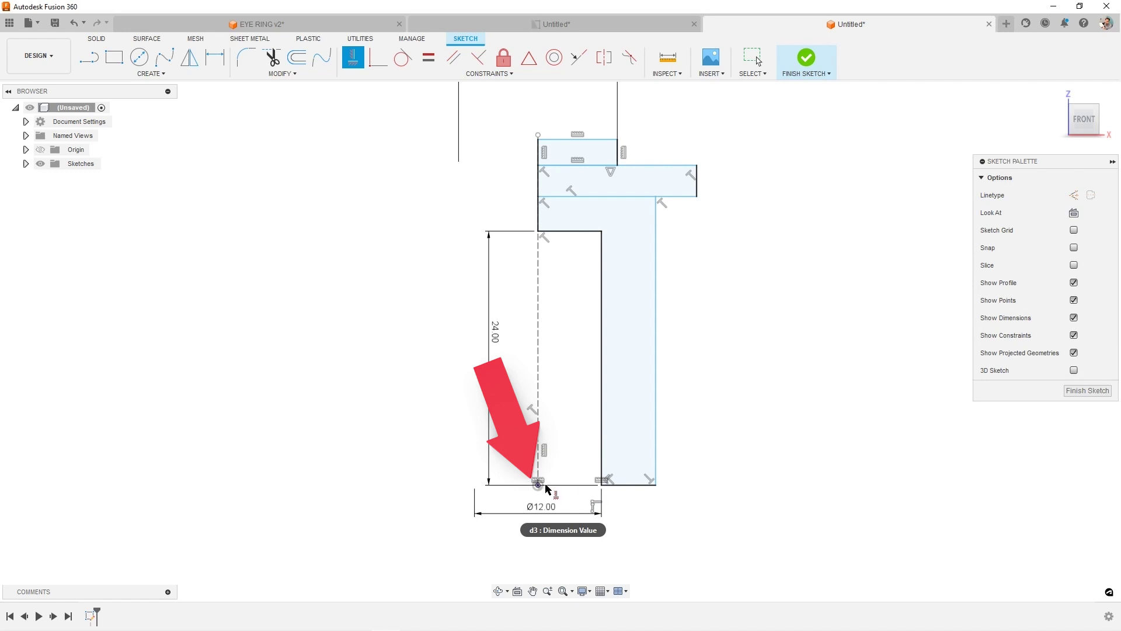
key("Escape")
scroll(625, 271, "down", 2)
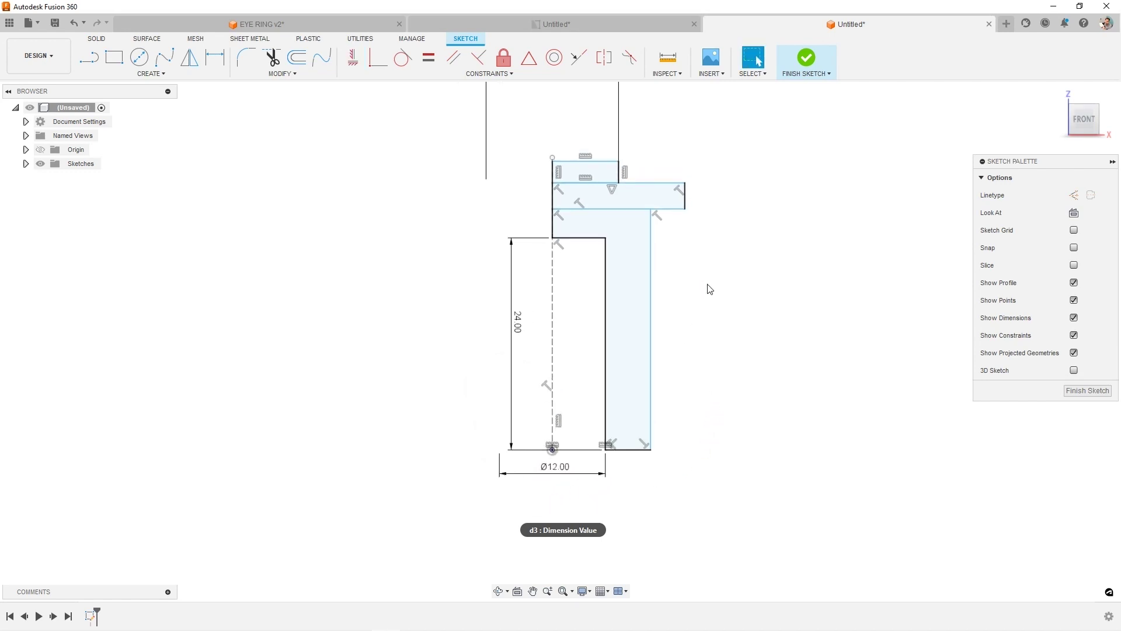
Step: Dimension the shank's outer wall length, try a value of 35 mm, and undo that value
key("d")
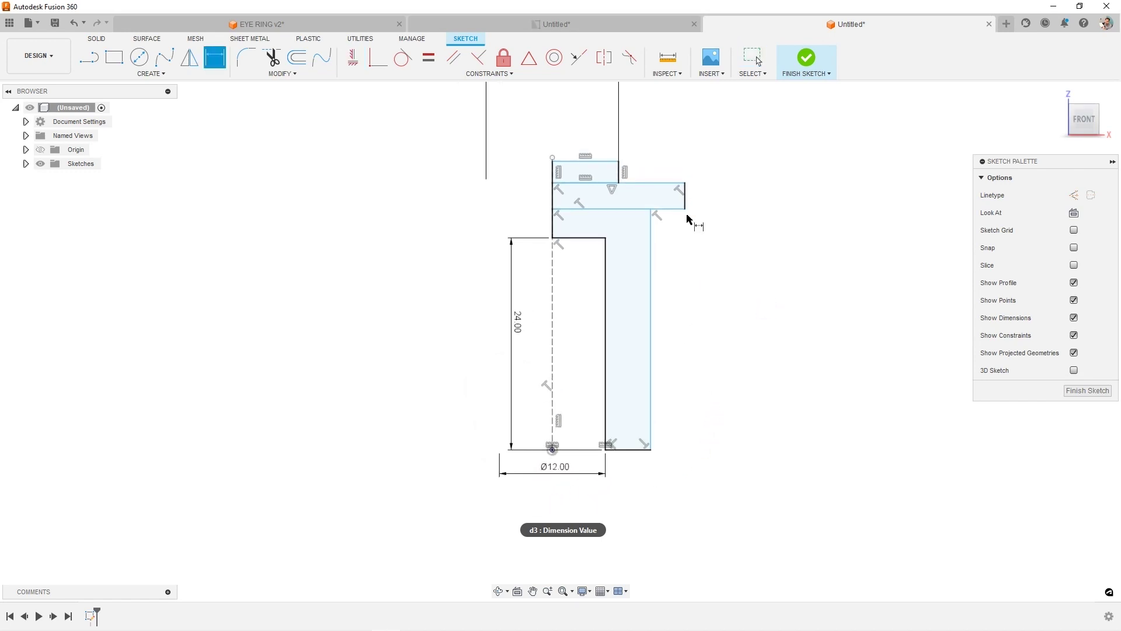
left_click(650, 445)
left_click(744, 349)
type("35")
key("Return")
key("Escape")
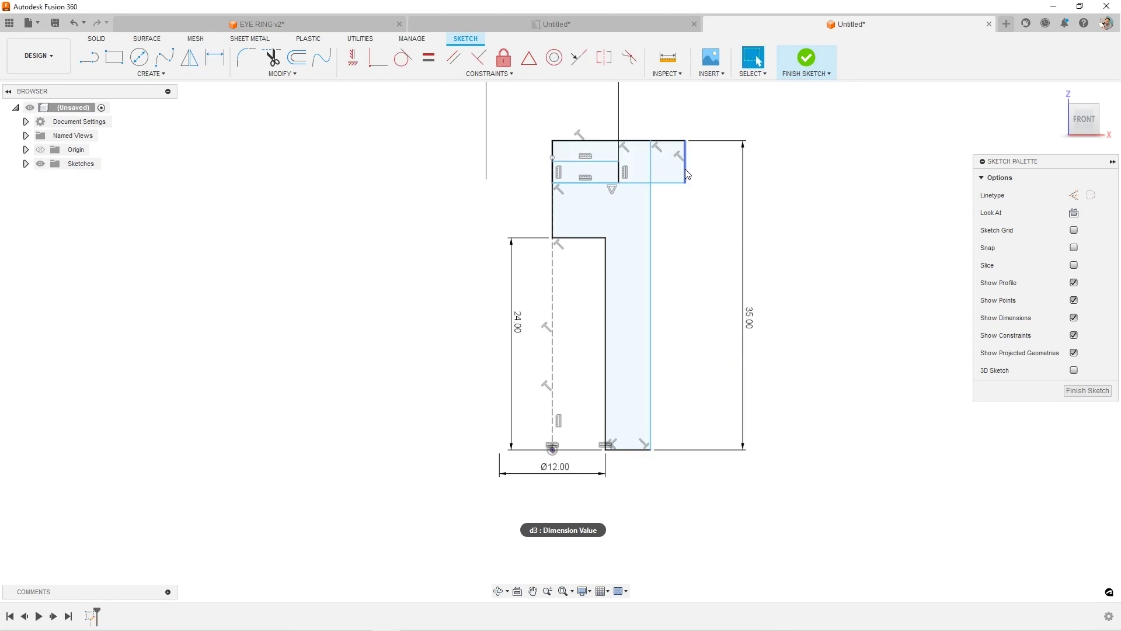
key("ctrl+z")
Step: Dimension the flange thickness between its upper and lower edges as 5 mm
key("d")
left_click(685, 183)
left_click(650, 209)
left_click(776, 191)
type("5")
key("Return")
Step: Set the shank's outer wall length to 35 mm
double_click(749, 347)
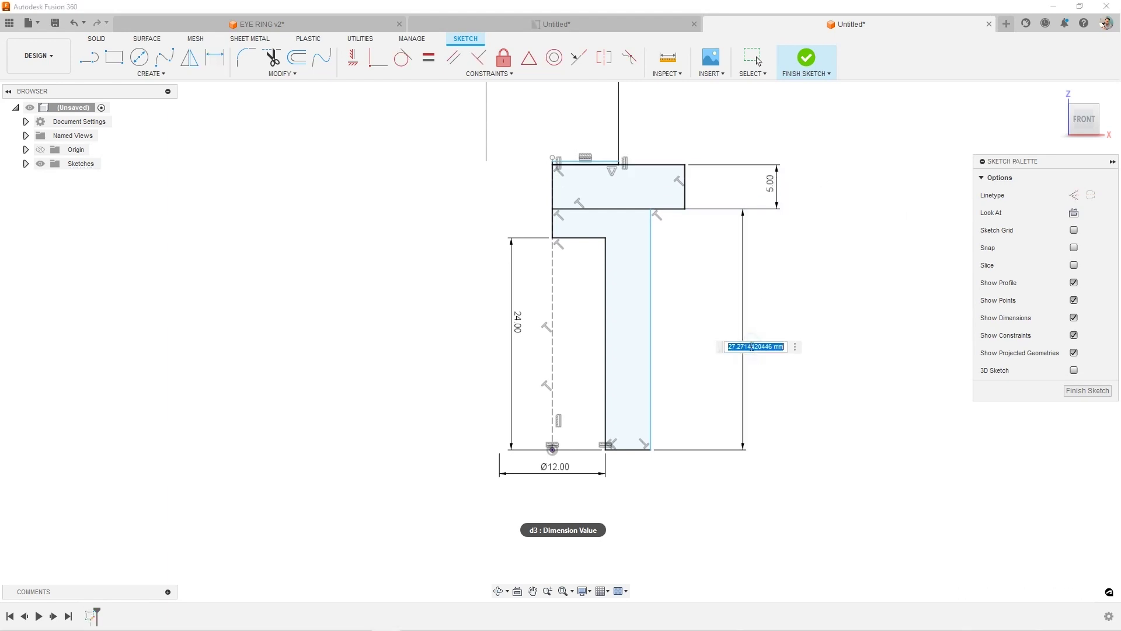
type("35")
key("Return")
scroll(633, 140, "down", 1)
key("Escape")
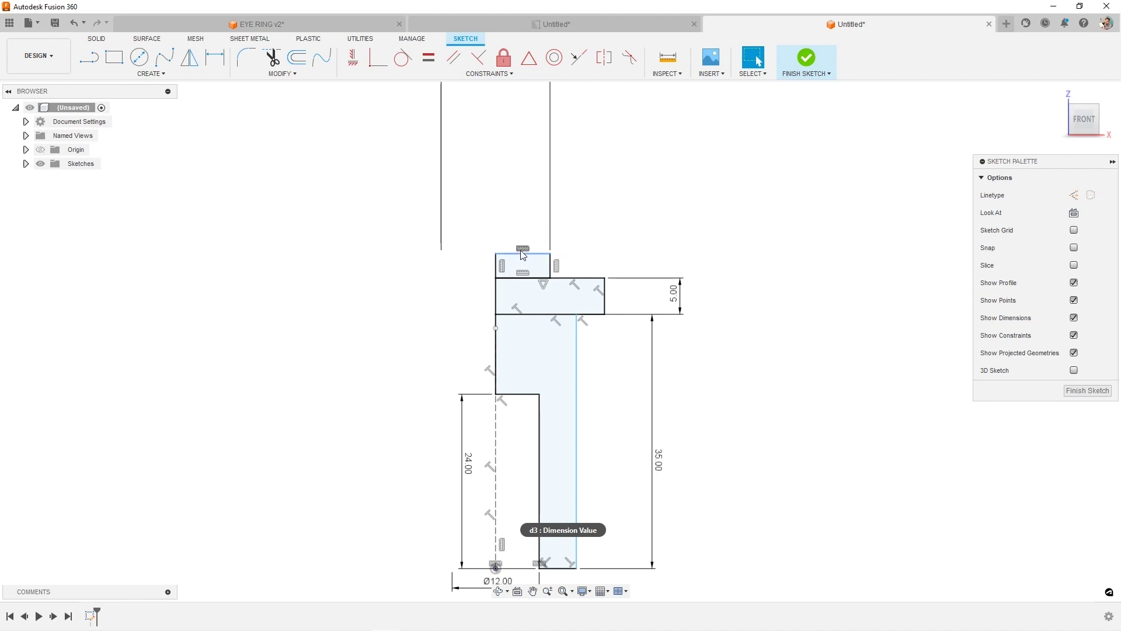
Step: Raise the small upper rectangle's top edge to about 47.6 mm above the origin and move the shank's outer wall slightly outward
left_click_drag(550, 253, 551, 214)
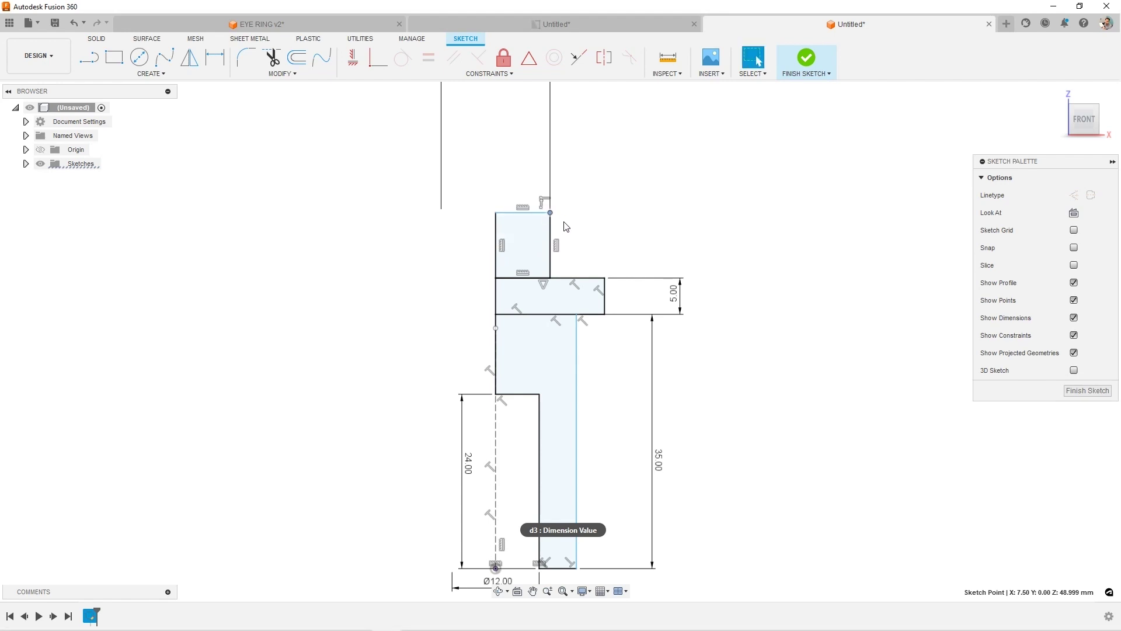
left_click_drag(551, 214, 595, 240)
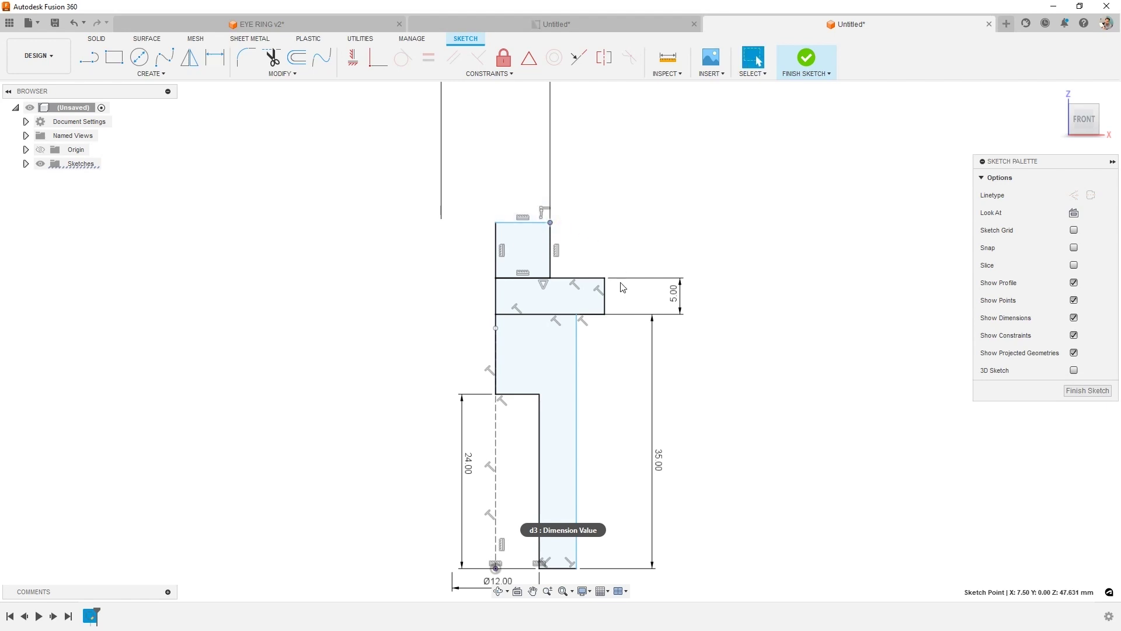
scroll(606, 348, "down", 2)
left_click(579, 360)
left_click_drag(581, 359, 597, 372)
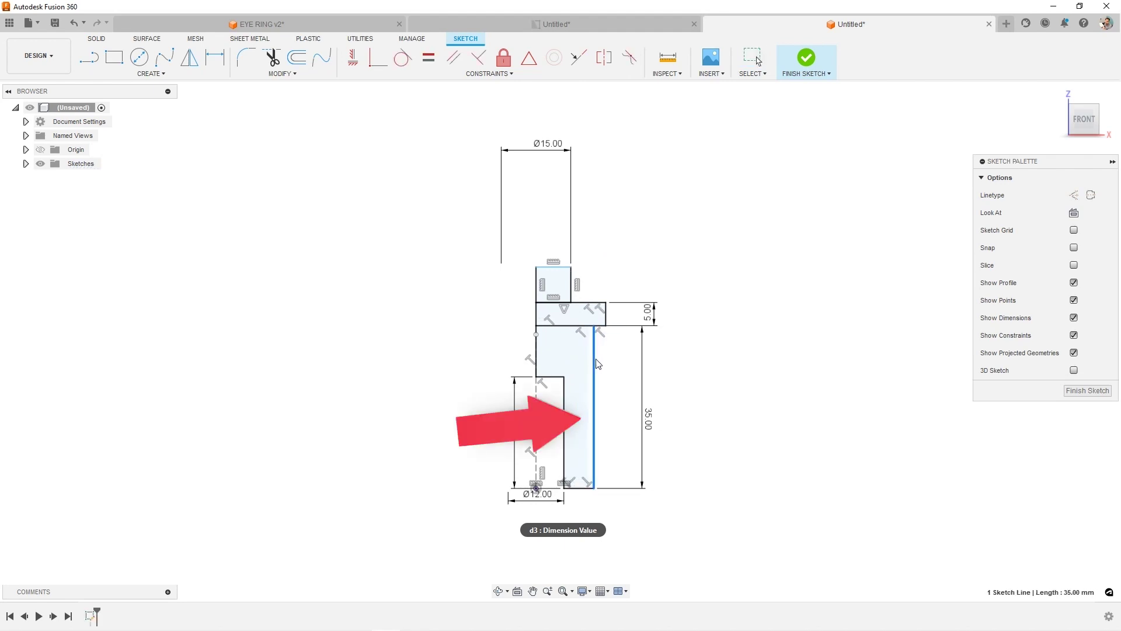
left_click(707, 402)
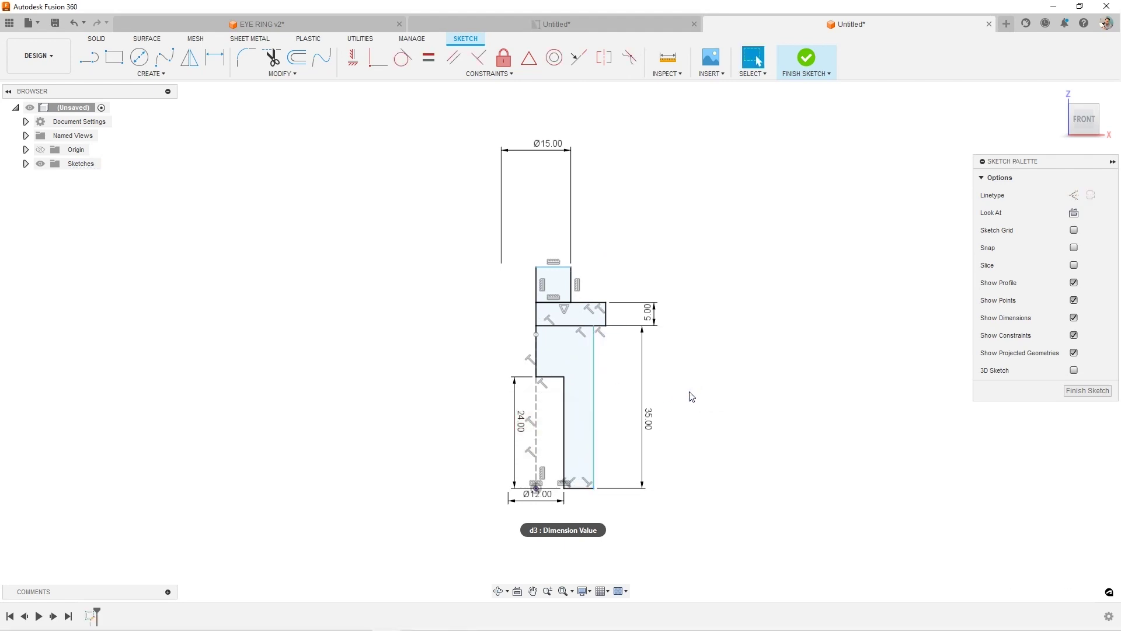
Step: Dimension the shank's outer wall from the construction axis as a 25 mm diameter
key("d")
left_click(594, 368)
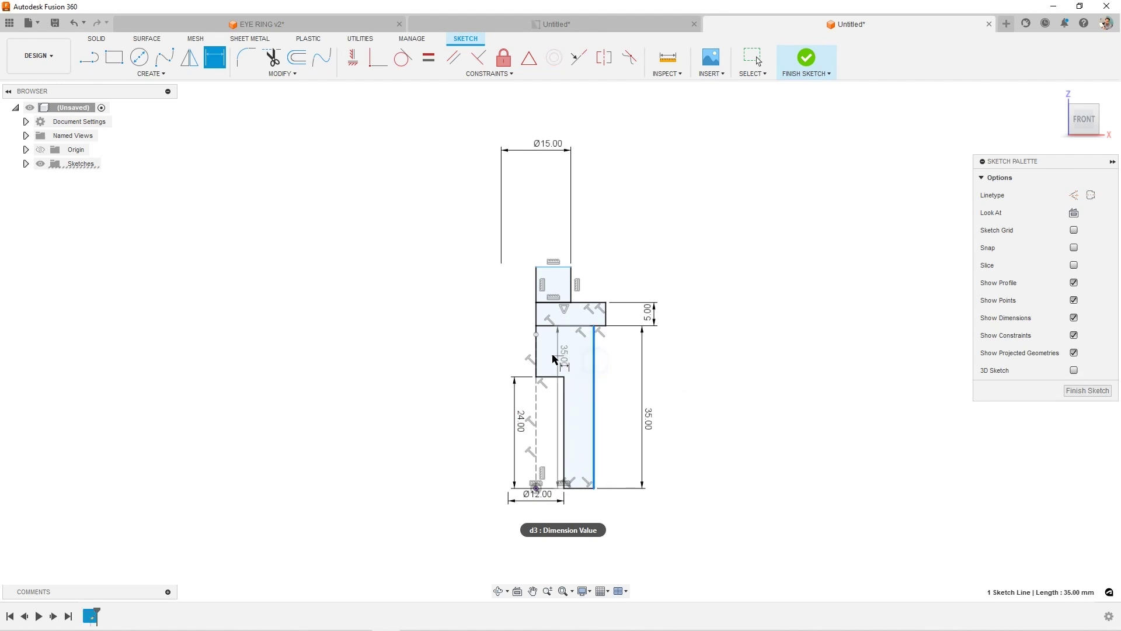
left_click(536, 411)
left_click(593, 414)
right_click(583, 514)
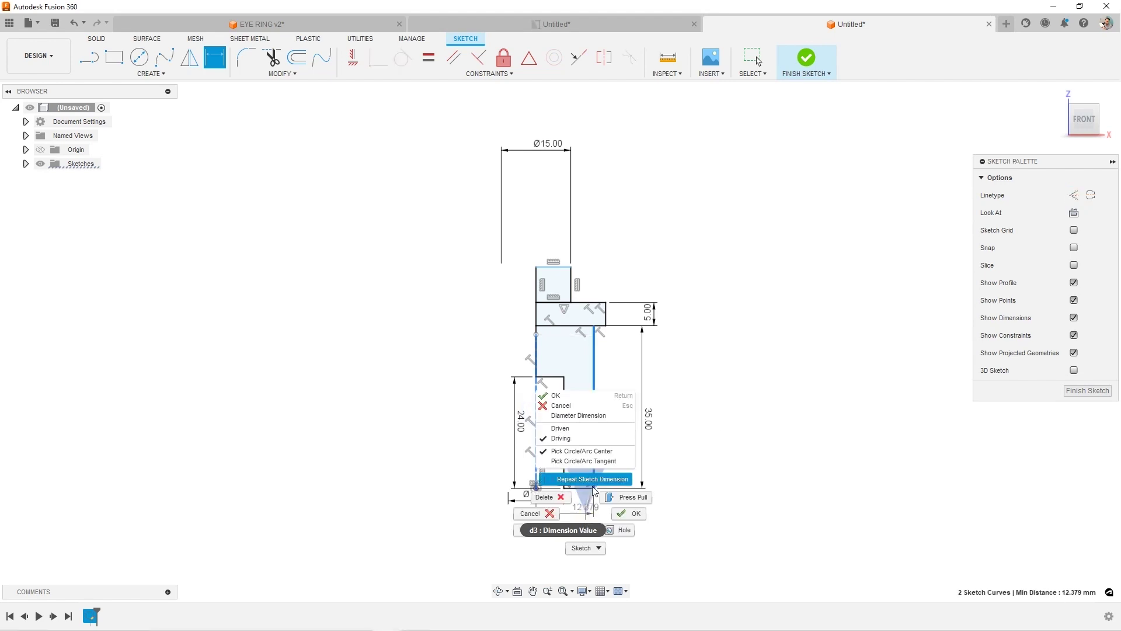
left_click(579, 415)
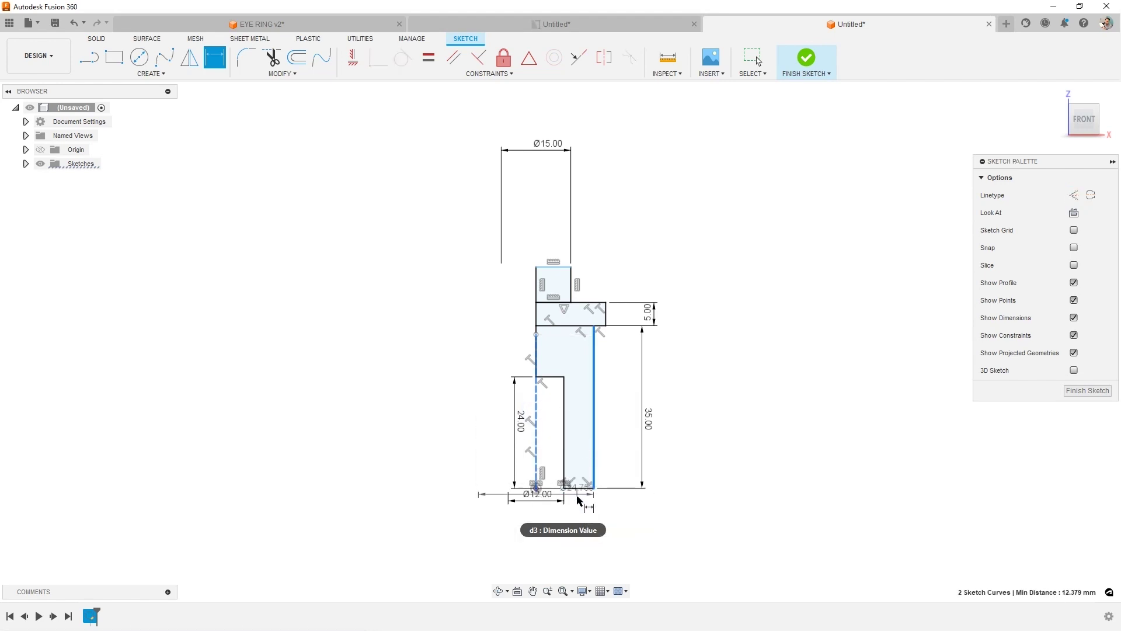
left_click(579, 513)
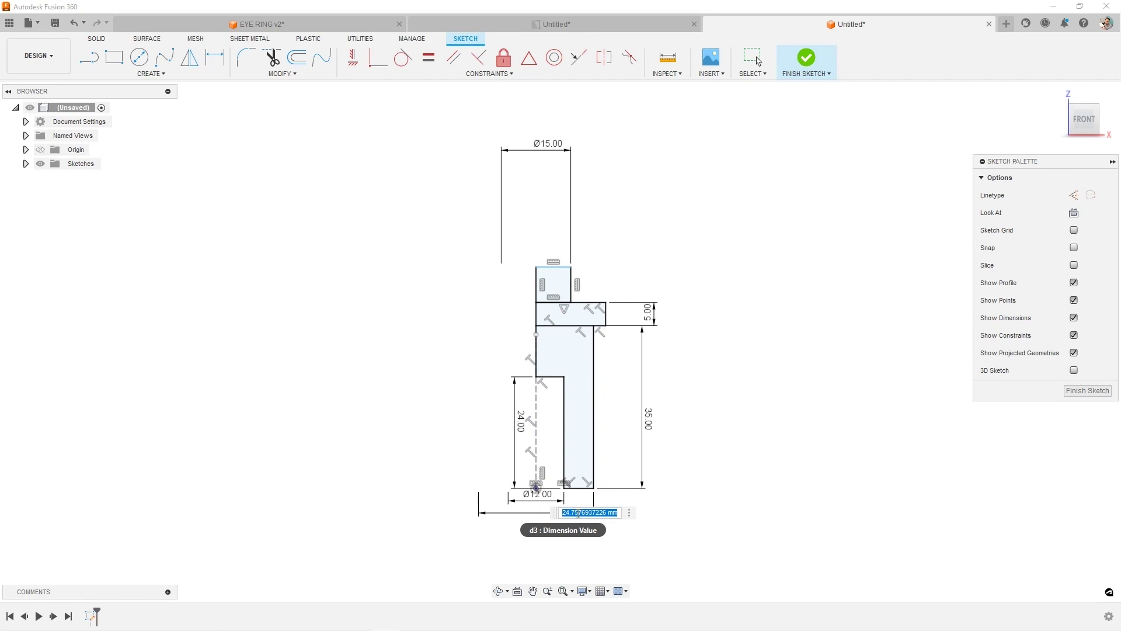
type("25")
key("Return")
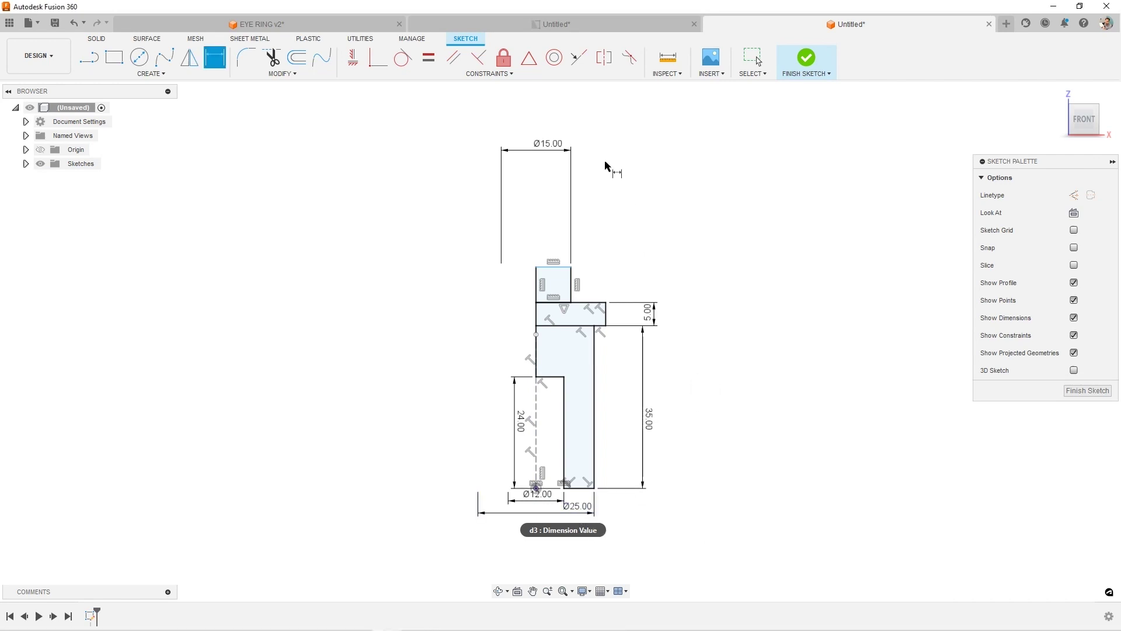
Step: Switch to the eye ring drawing and dimension the shank's outer width across its two vertical edges, below the 12 mm dimension
left_click(504, 20)
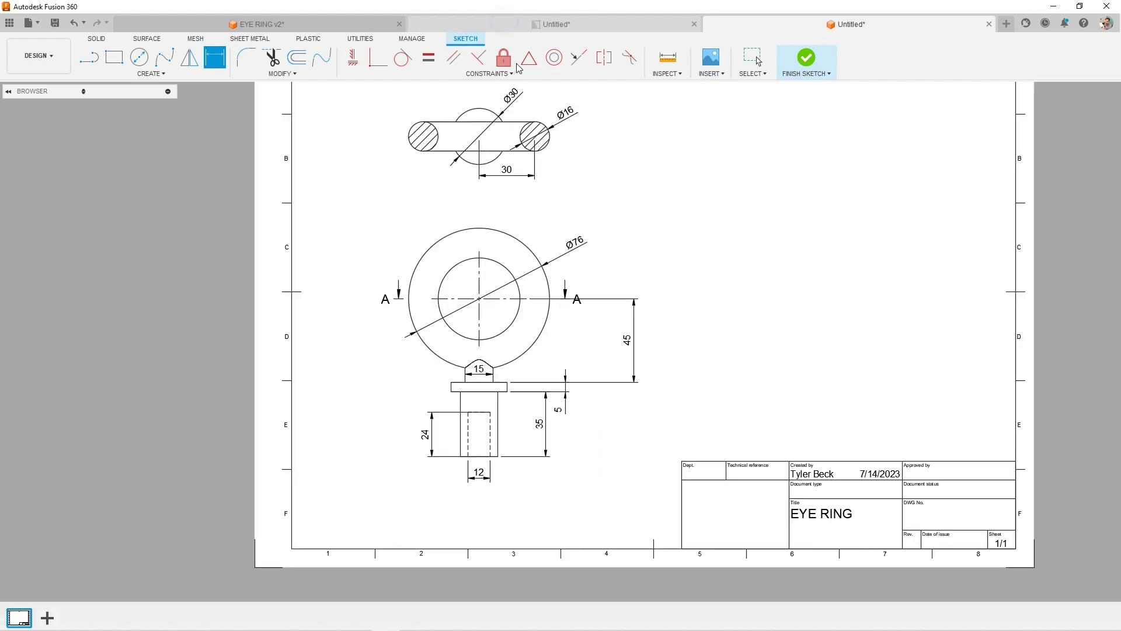
key("d")
left_click(497, 449)
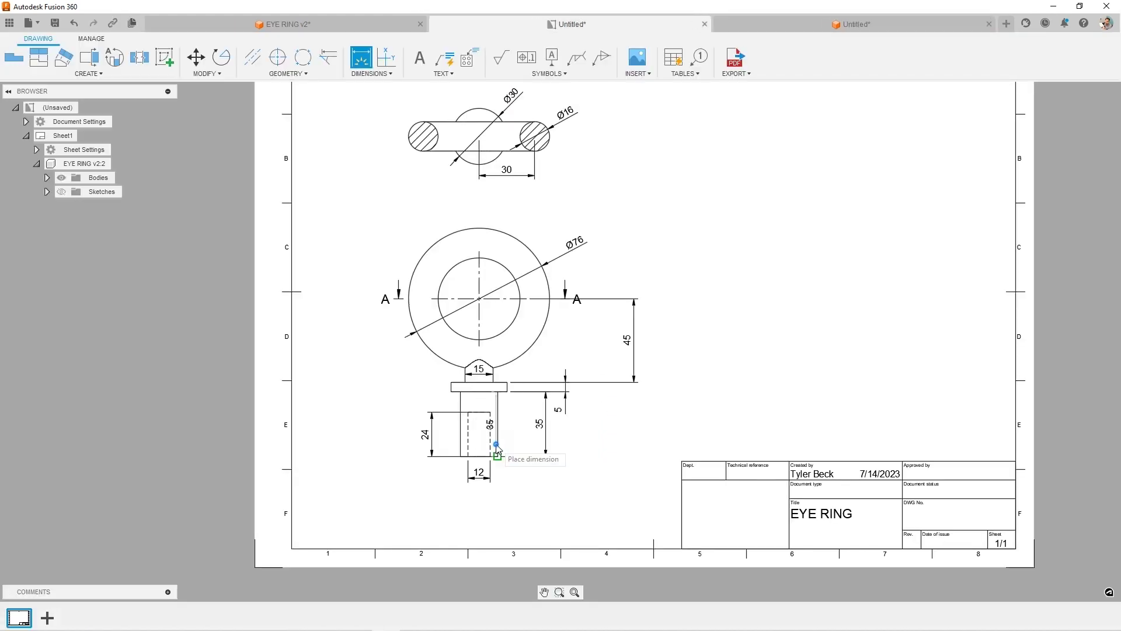
left_click(461, 441)
left_click(483, 505)
key("Escape")
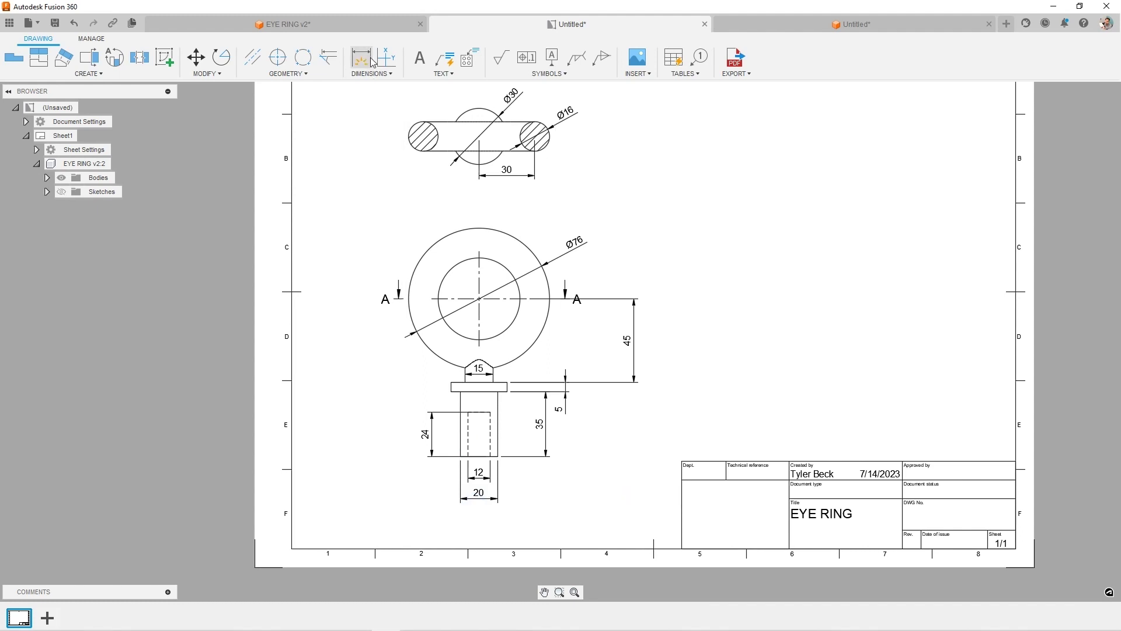
Step: Back in the shank sketch, set the outer wall's diameter to 20 mm and move the 15 mm diameter dimension closer to the profile
left_click(724, 26)
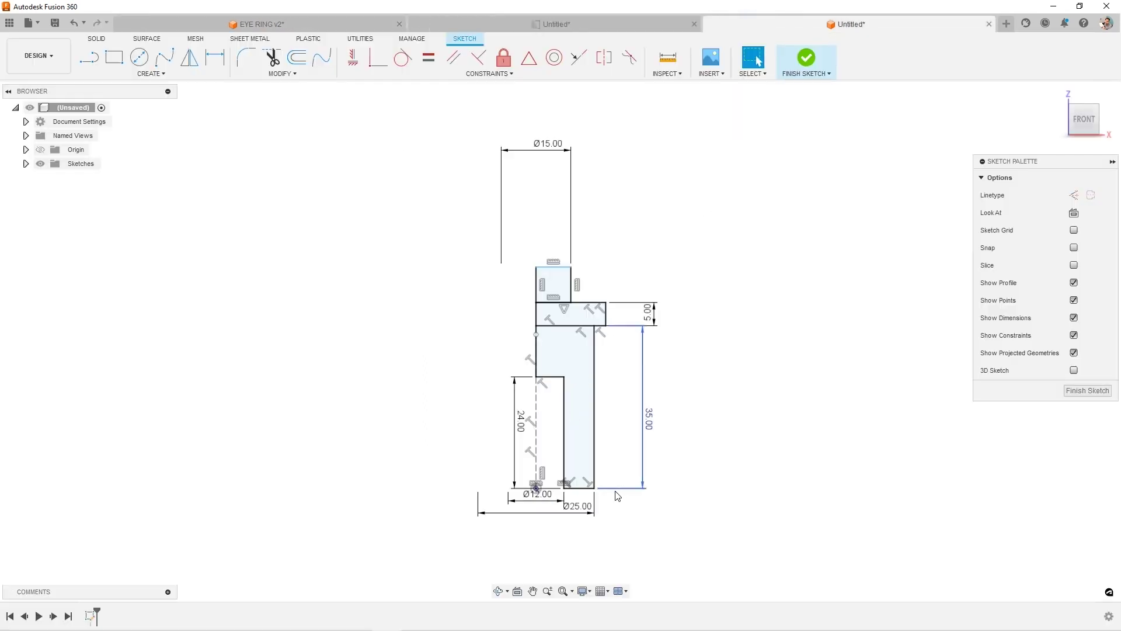
double_click(573, 514)
type("2")
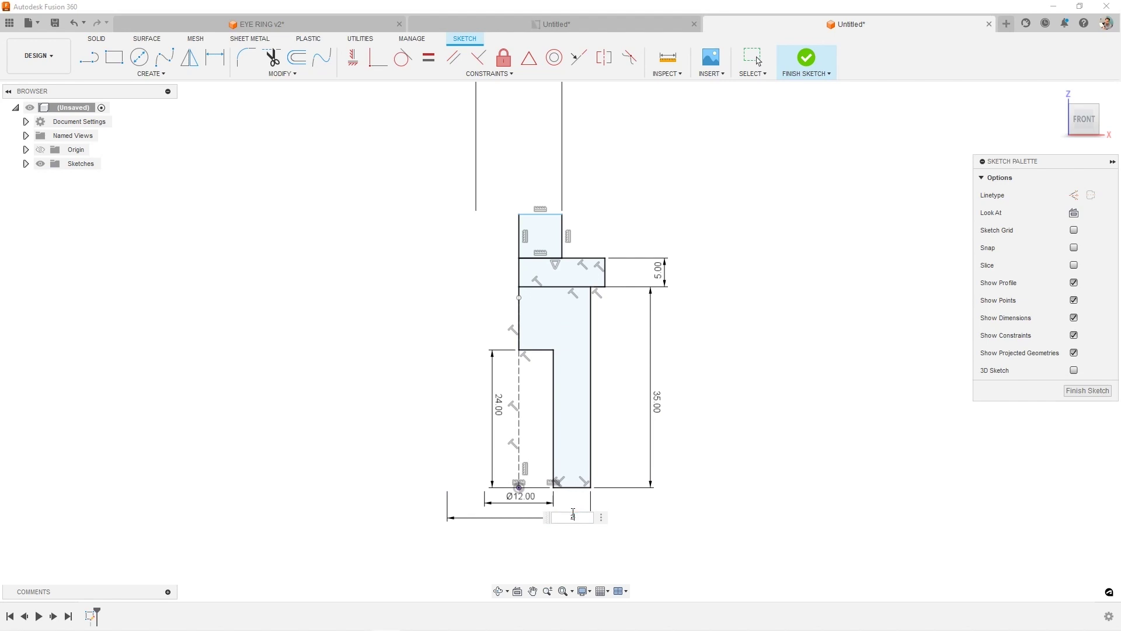
type("0")
key("Return")
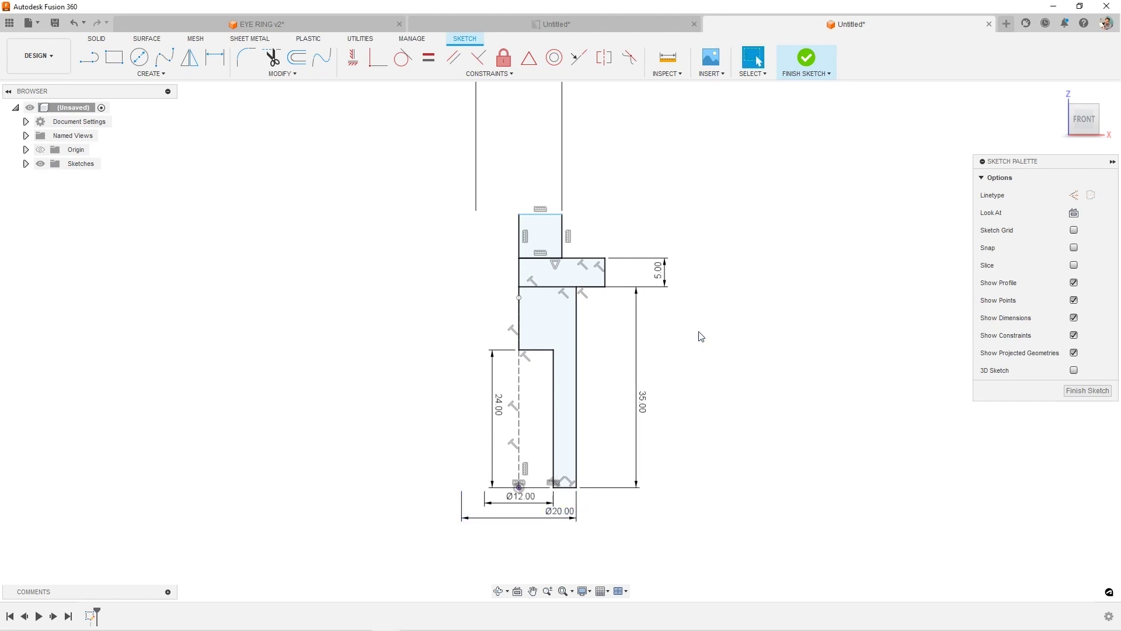
scroll(561, 222, "down", 2)
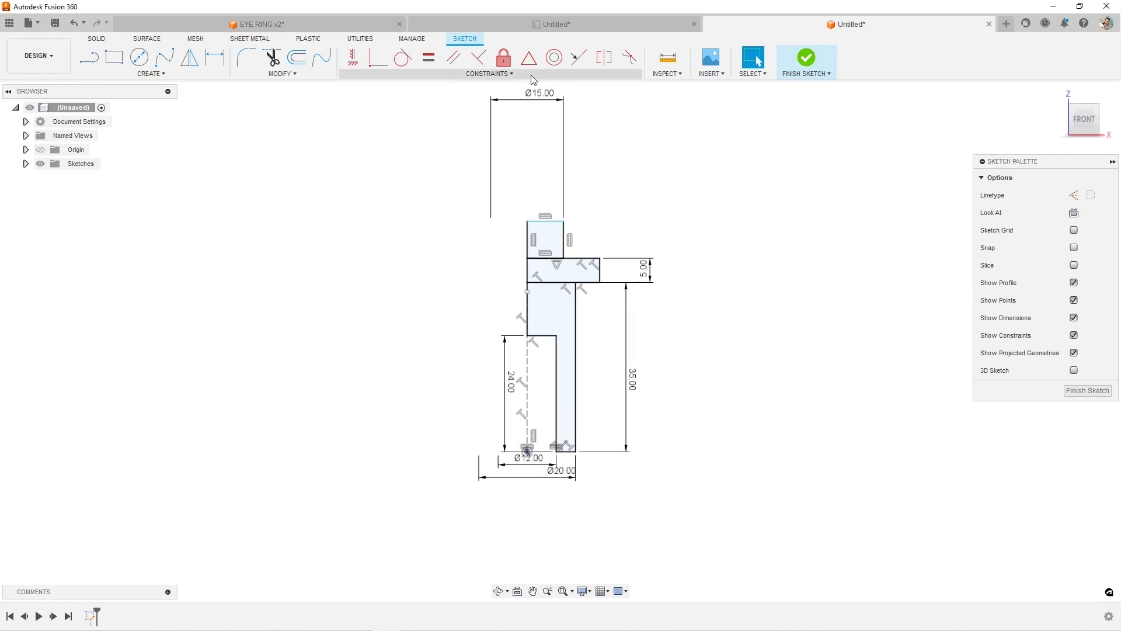
left_click_drag(533, 122, 535, 150)
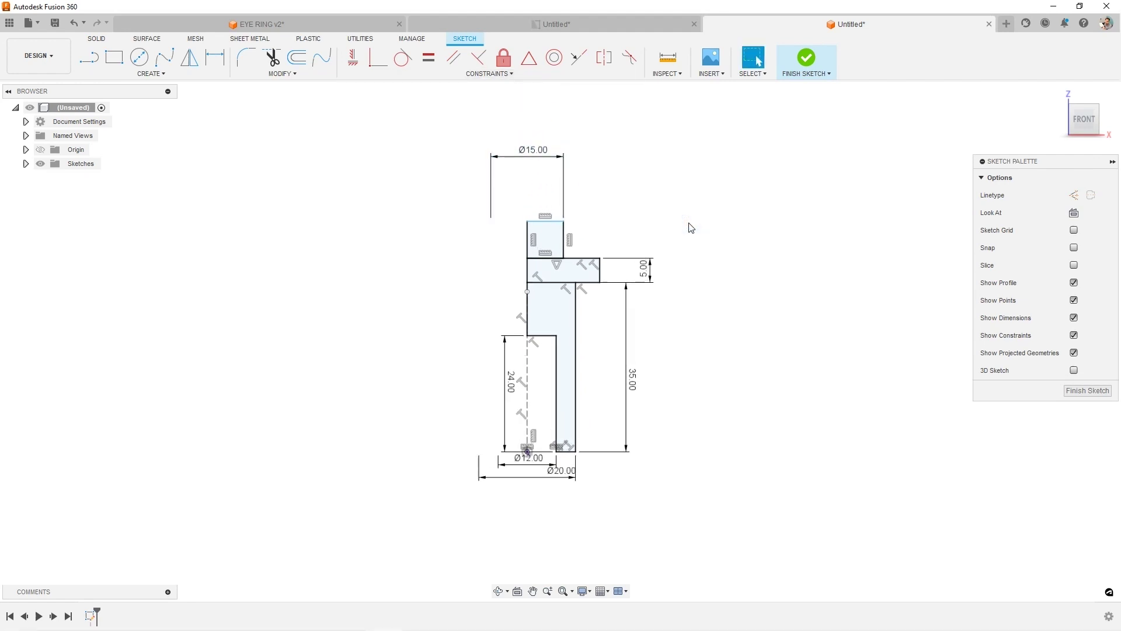
Step: Dimension the small upper rectangle's height above the flange as 7 mm
key("d")
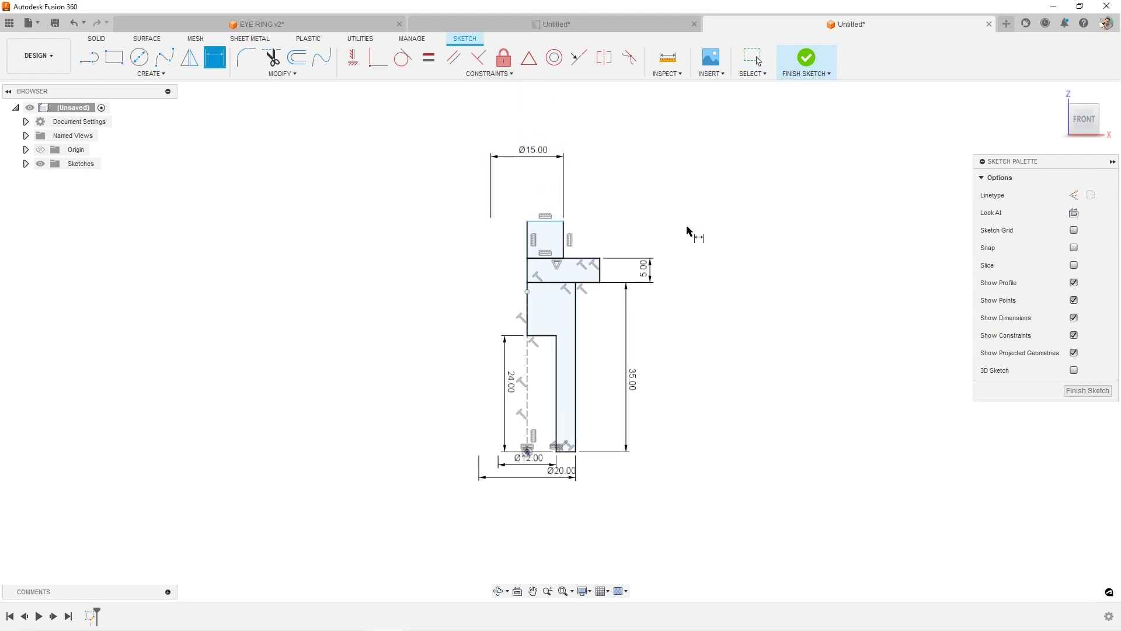
left_click(533, 221)
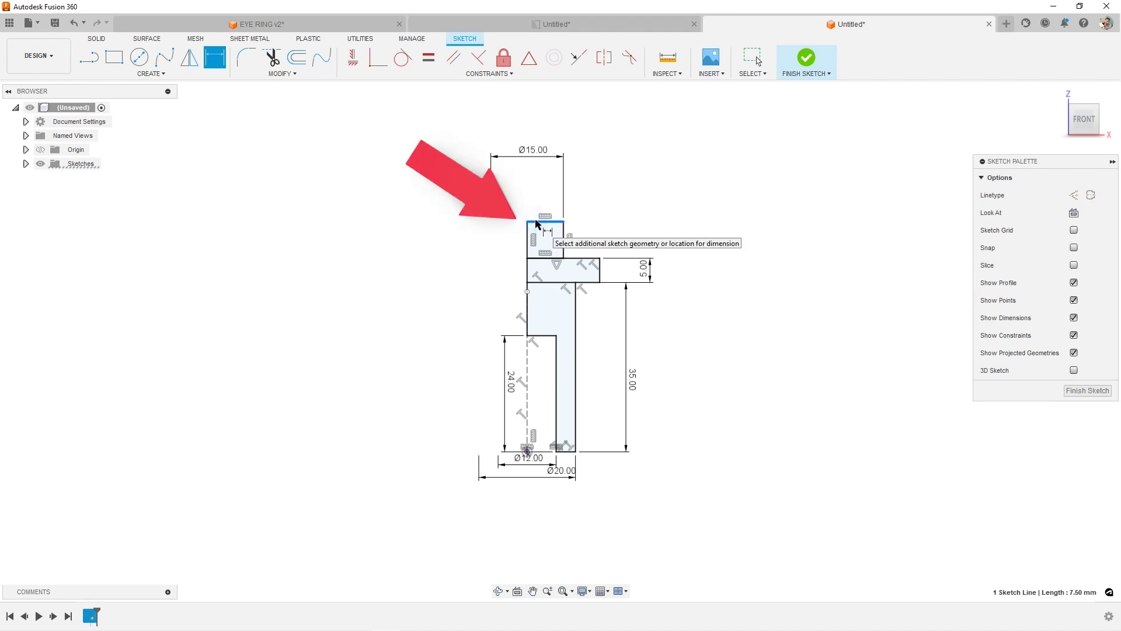
left_click(527, 256)
left_click(503, 236)
type("7")
key("Return")
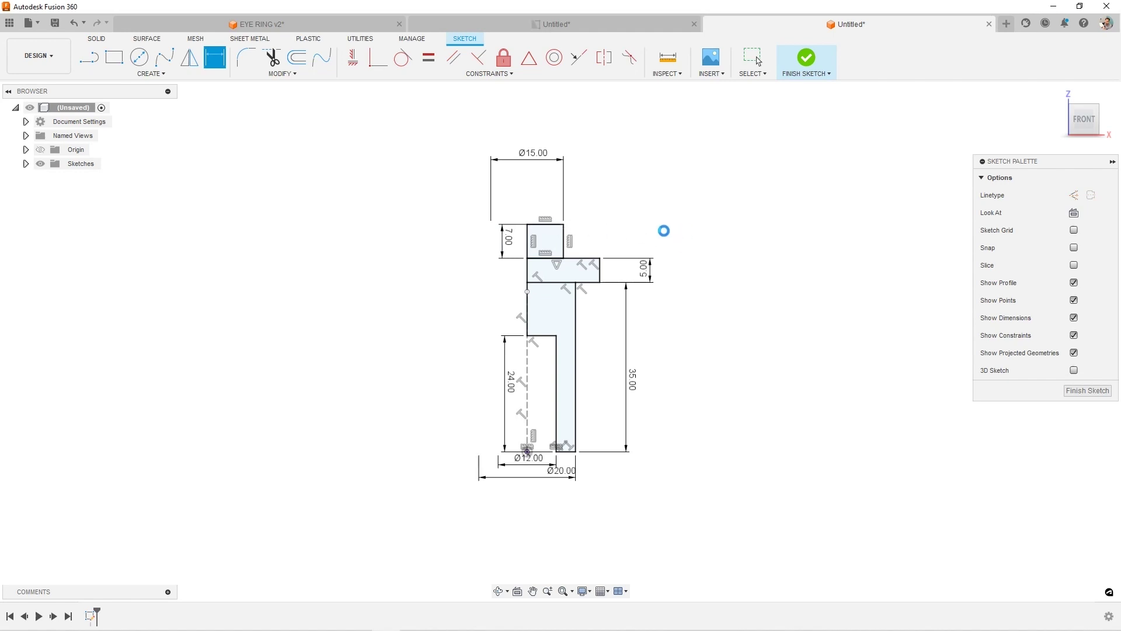
key("Escape")
Step: Finish the sketch and revolve its three profiles 360 degrees about the dashed construction line as a new body
middle_click_drag(667, 235, 600, 250, "shift")
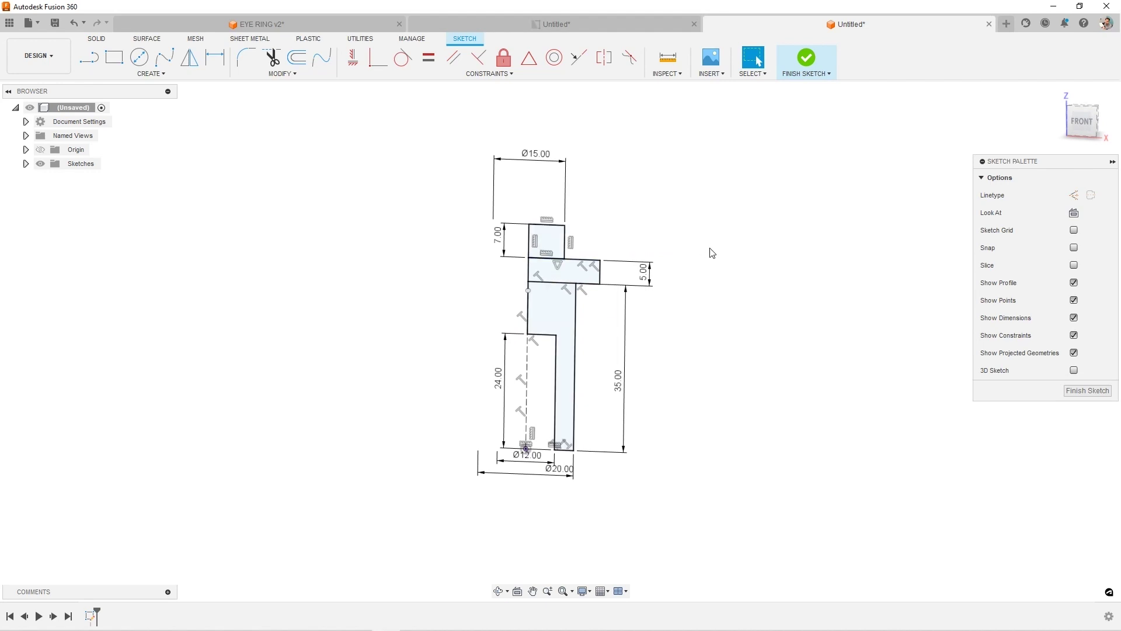
left_click(814, 60)
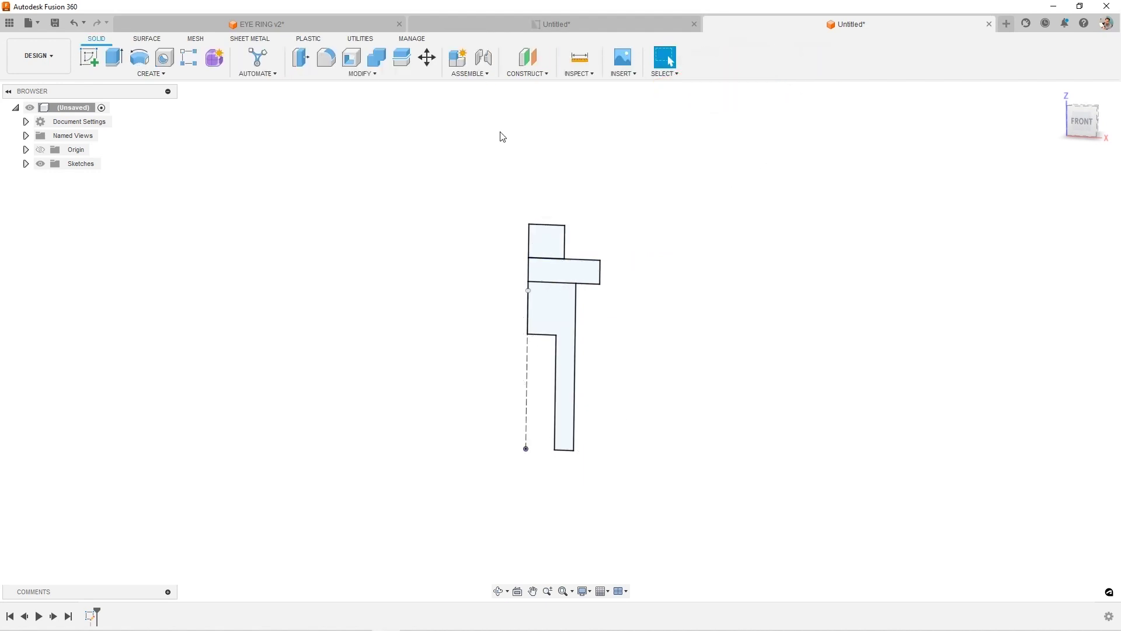
left_click(138, 57)
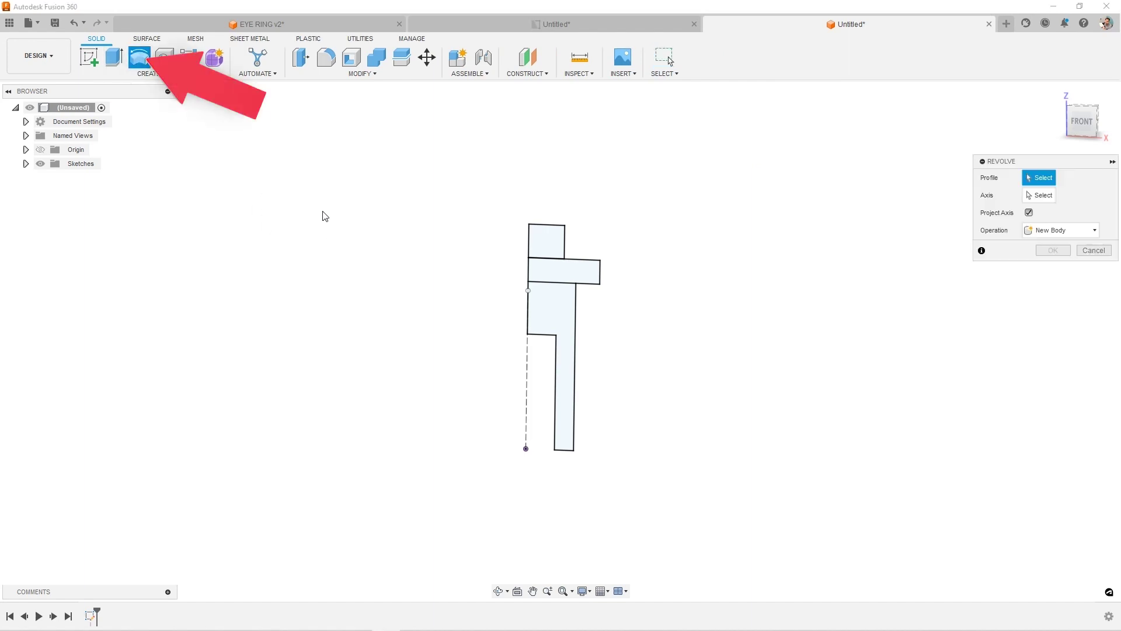
left_click(547, 313)
left_click(545, 269)
left_click(549, 245)
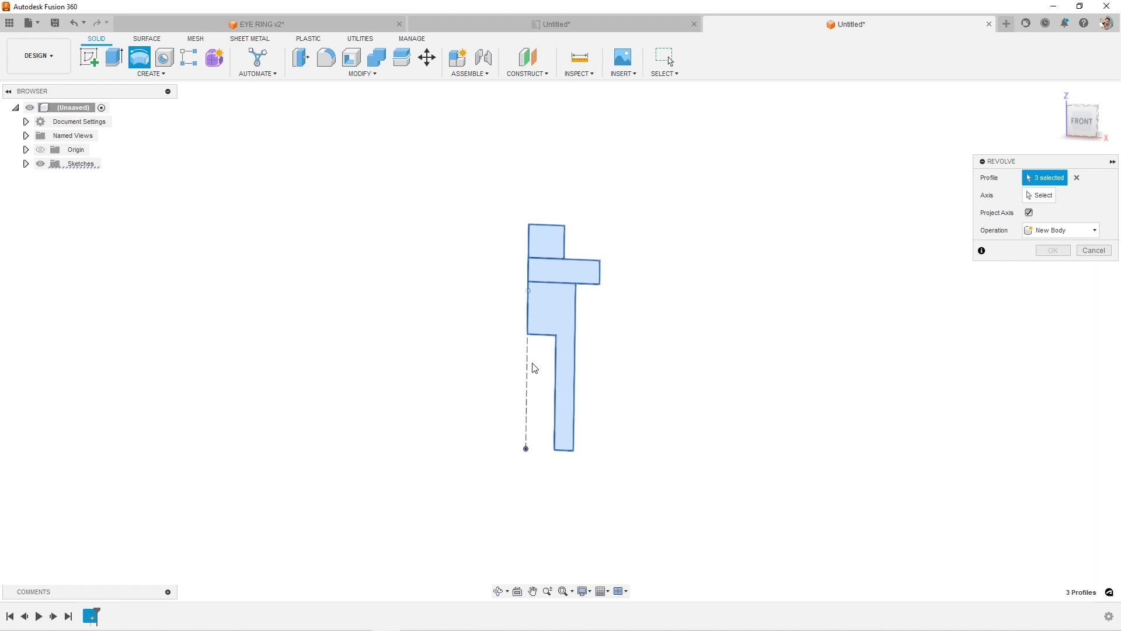
left_click(1040, 195)
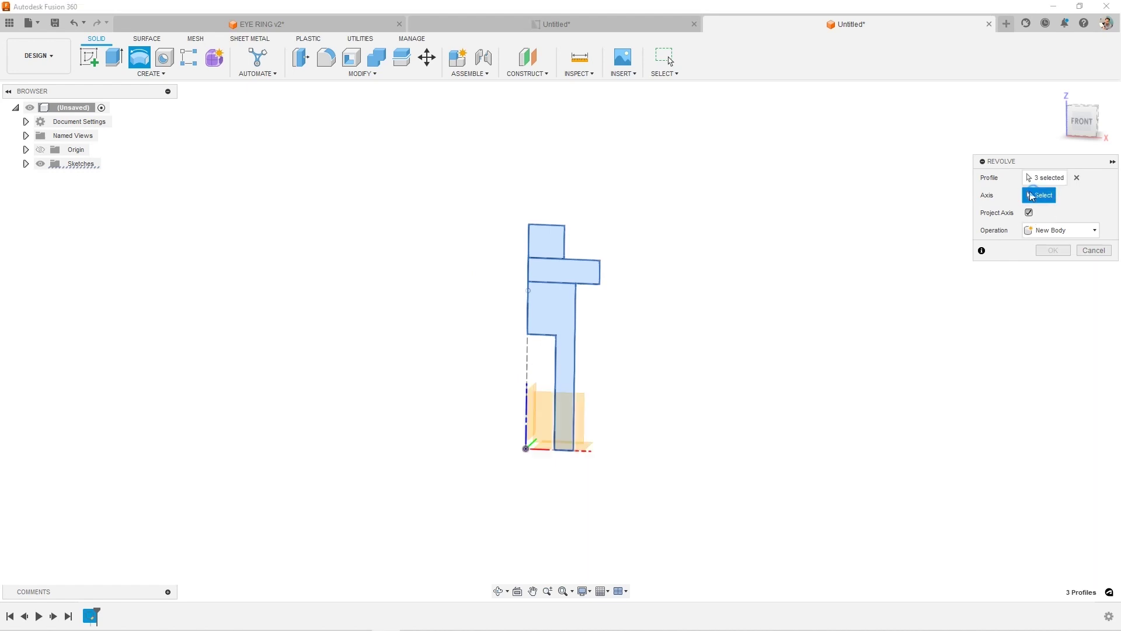
left_click(528, 354)
middle_click_drag(613, 290, 657, 295, "shift")
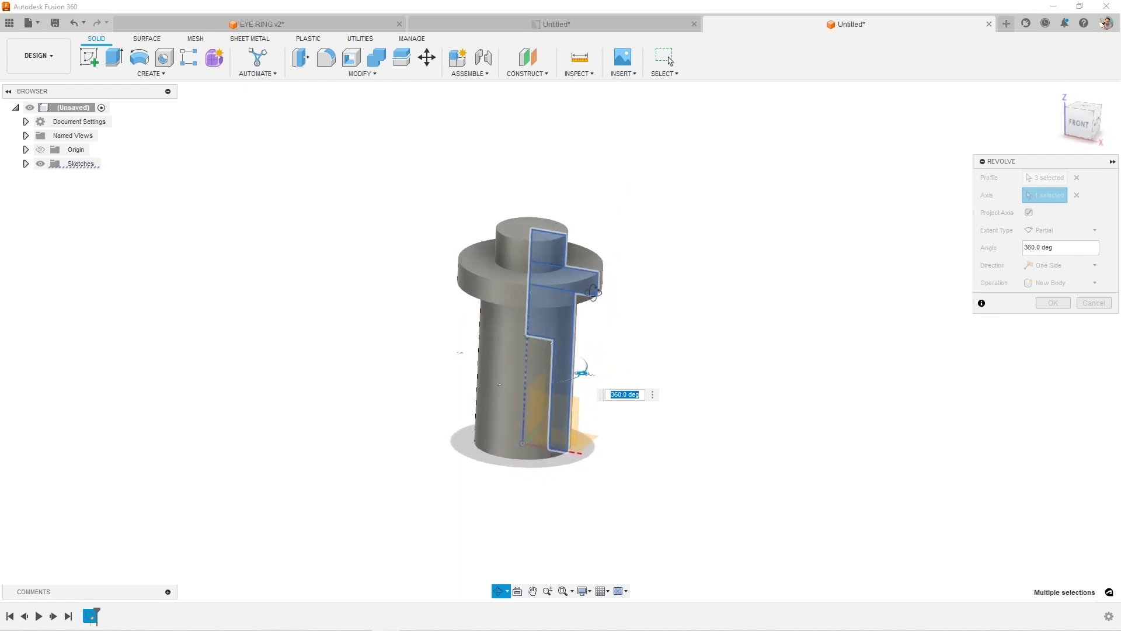
left_click(1054, 302)
mouse_move(706, 318)
middle_mouse_down("shift")
mouse_move(731, 270)
mouse_move(705, 308)
mouse_move(718, 311)
middle_mouse_up("shift")
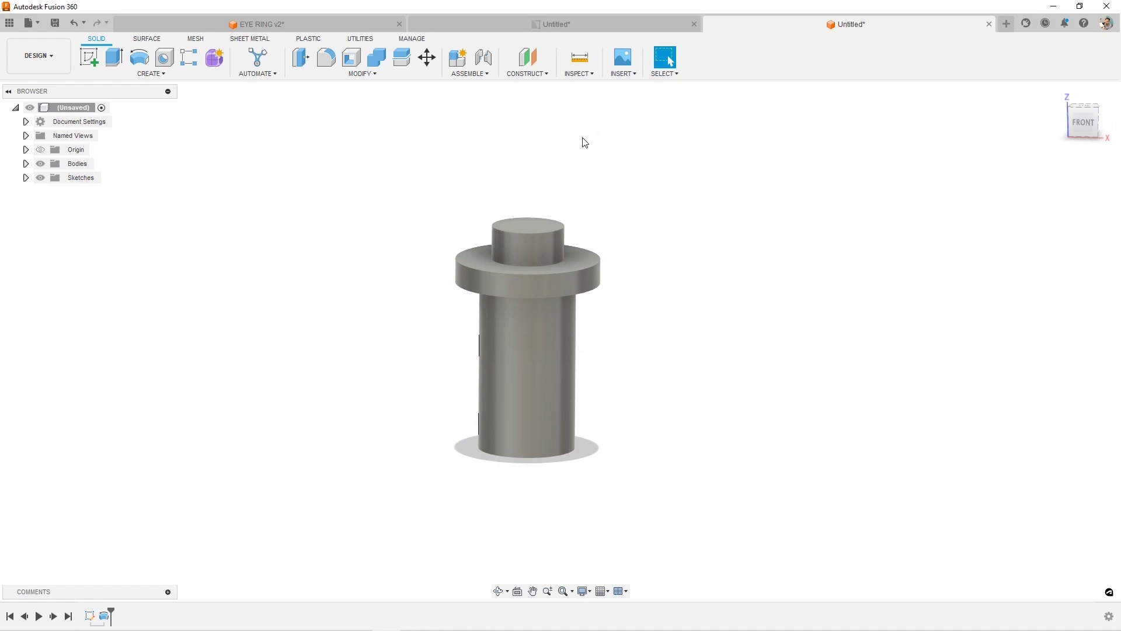
Step: Examine the ring on the finished EYE RING v2 model and its dimensions in the drawing, returning to the shank model
left_click(316, 28)
left_click(660, 200)
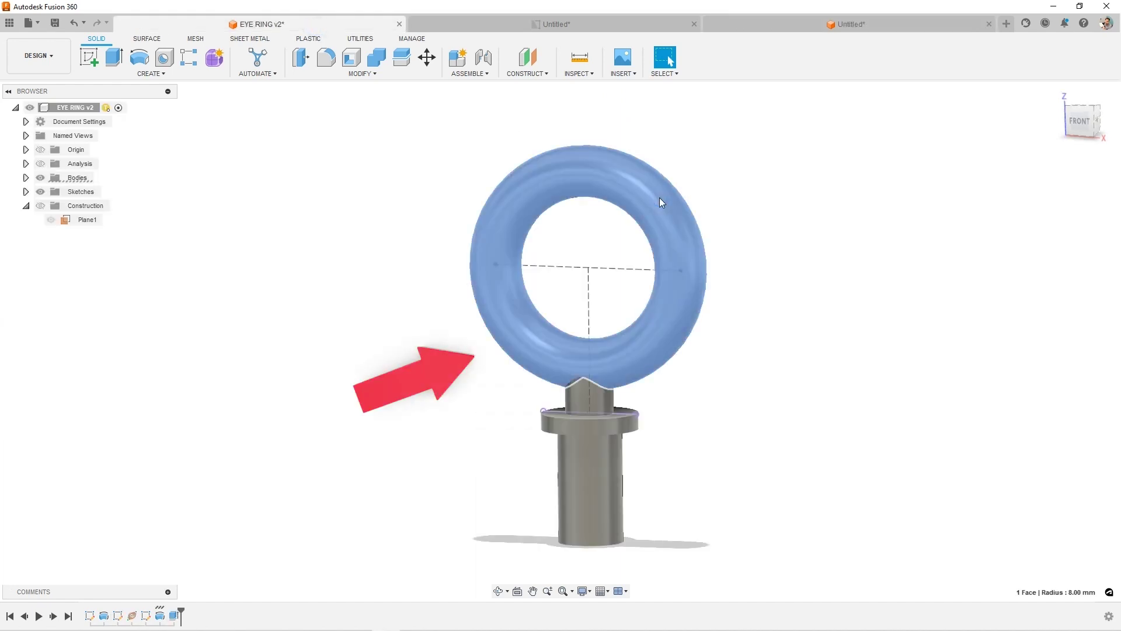
left_click(745, 26)
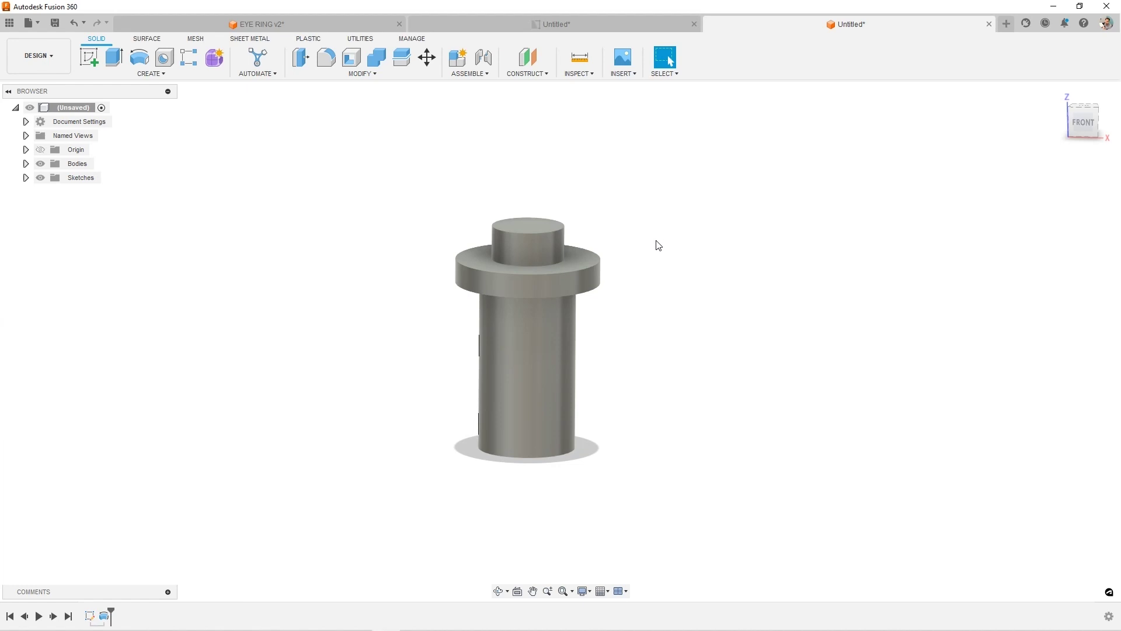
middle_click_drag(661, 255, 650, 269, "shift")
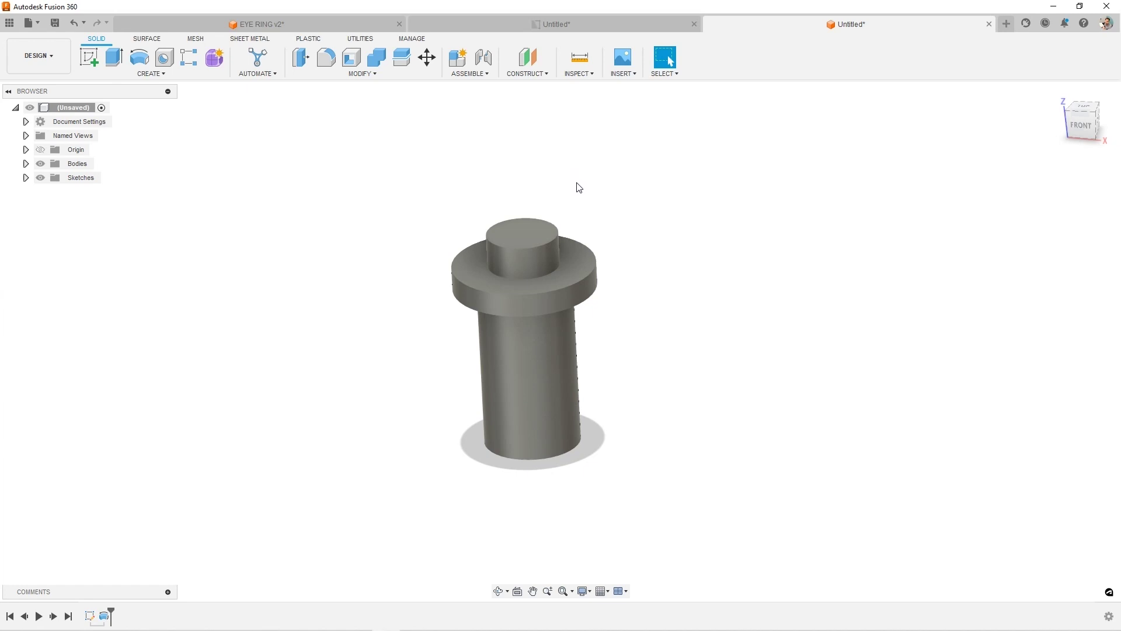
scroll(444, 171, "down", 2)
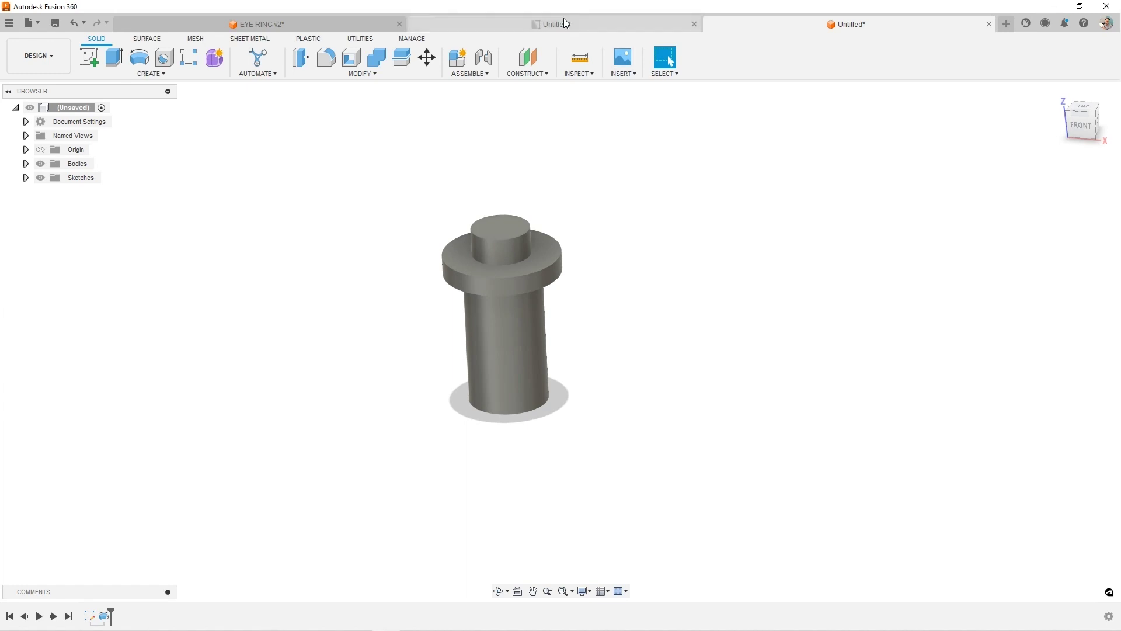
left_click(486, 19)
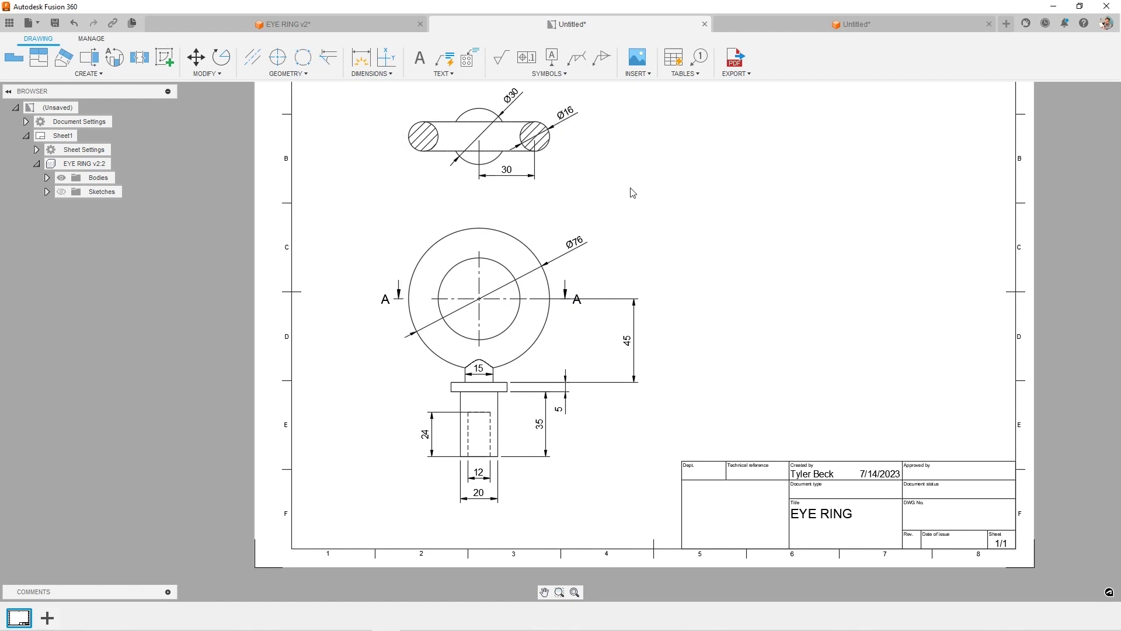
left_click(805, 20)
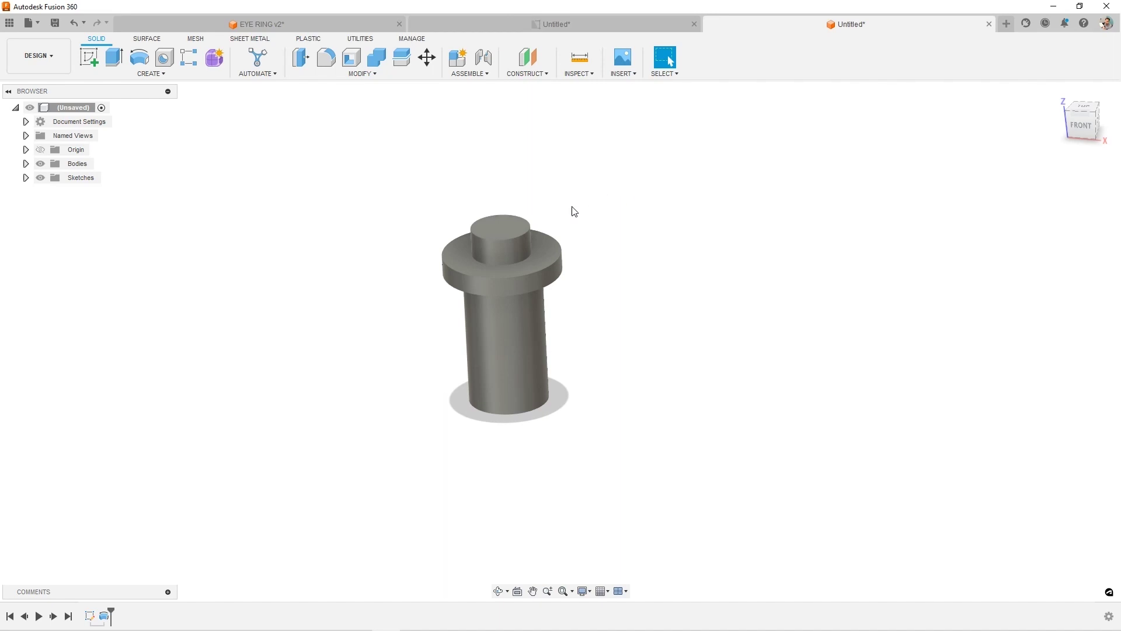
Step: Start a sketch on the front plane and draw a horizontal construction line outward from above the shank's centre, about 60.3 mm above the origin
left_click(89, 57)
left_click(538, 363)
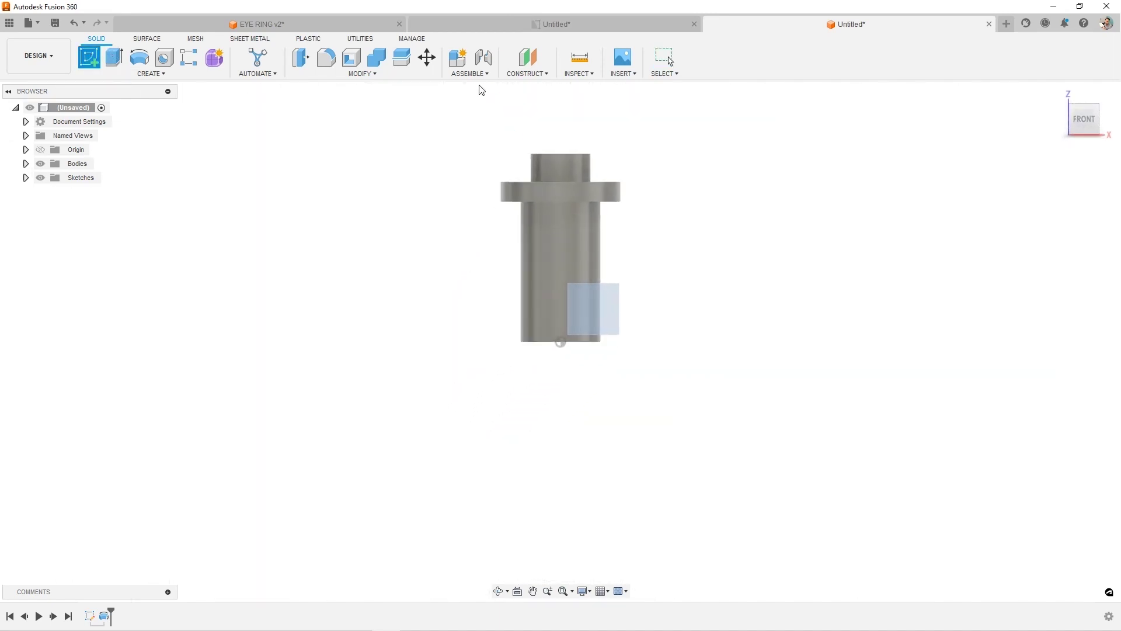
left_click(94, 57)
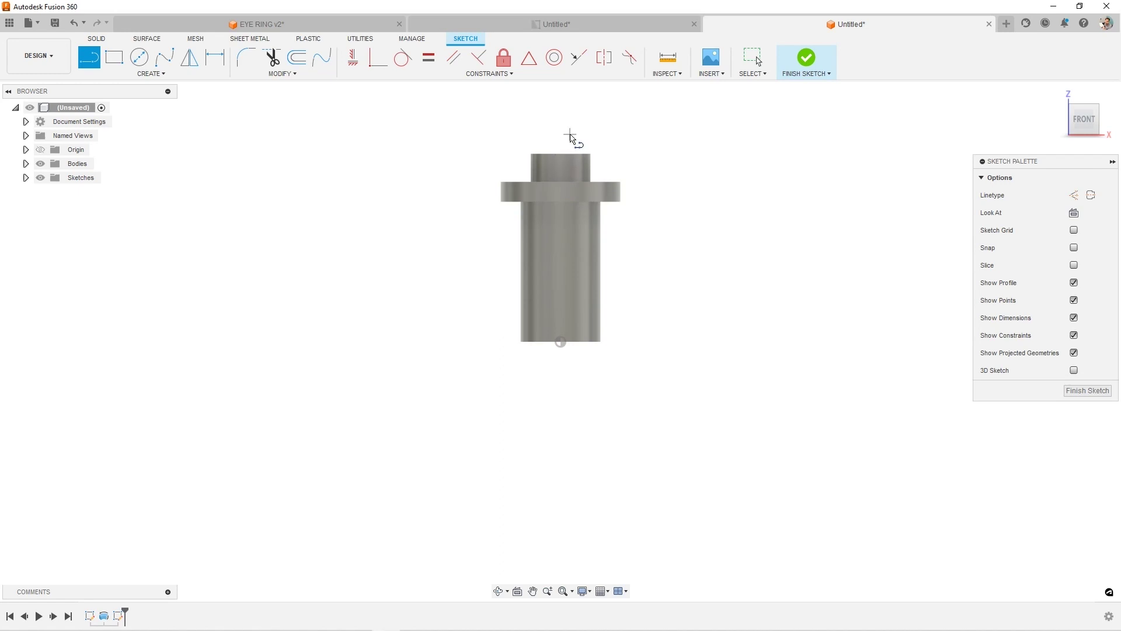
left_click(561, 100)
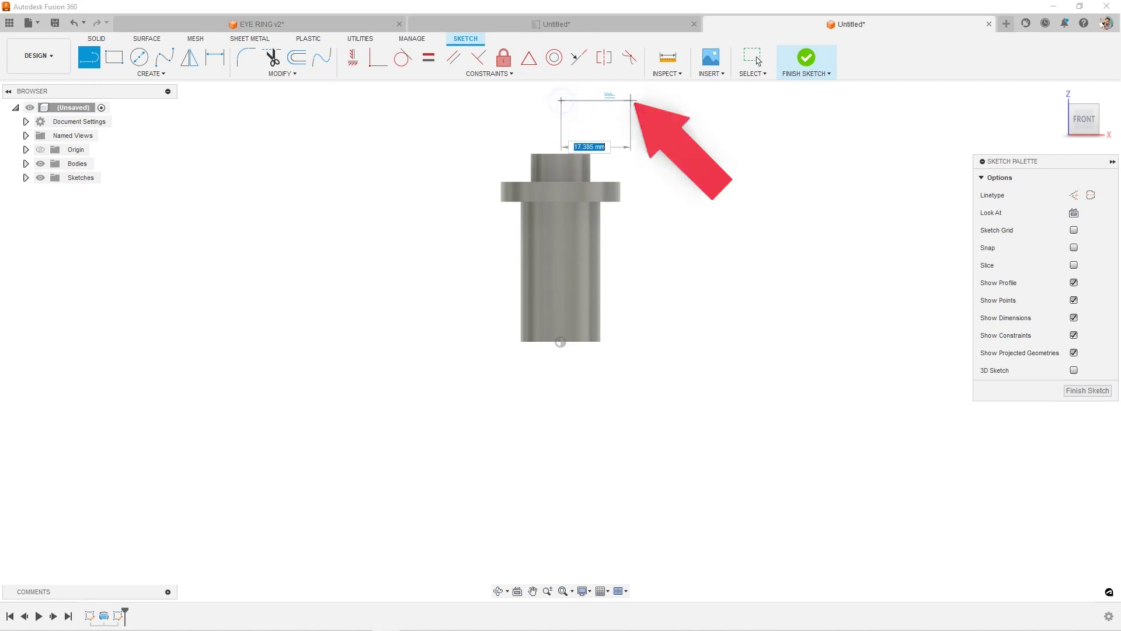
left_click(687, 100)
key("Escape")
left_click(642, 101)
key("x")
key("Escape")
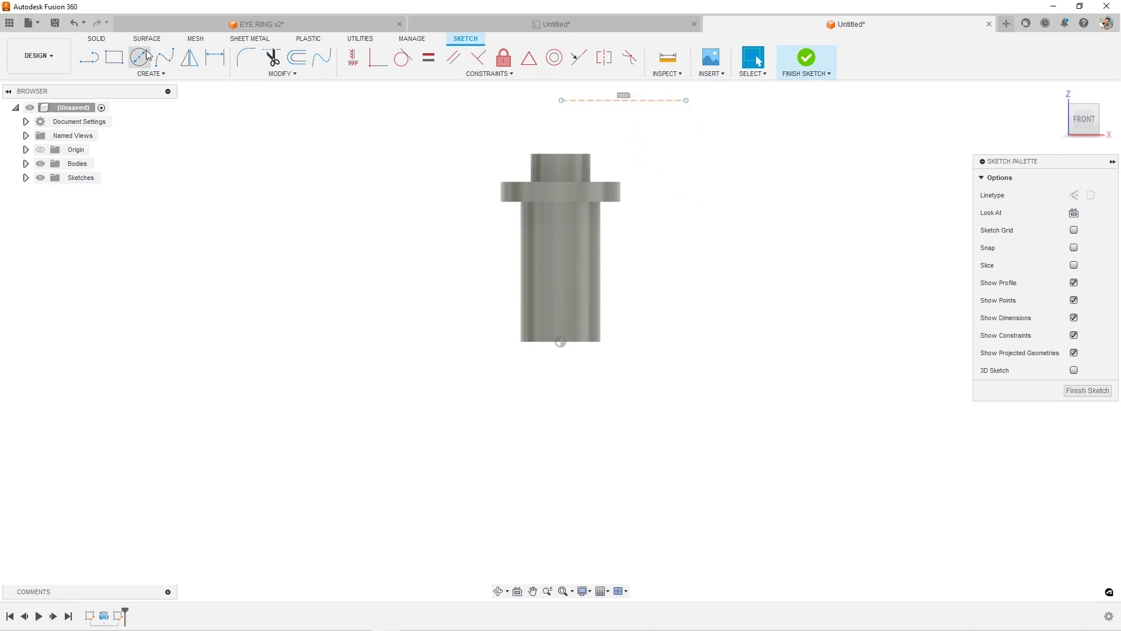
Step: Draw a short vertical line down from the construction line's inner endpoint toward the top of the shank
left_click(561, 101)
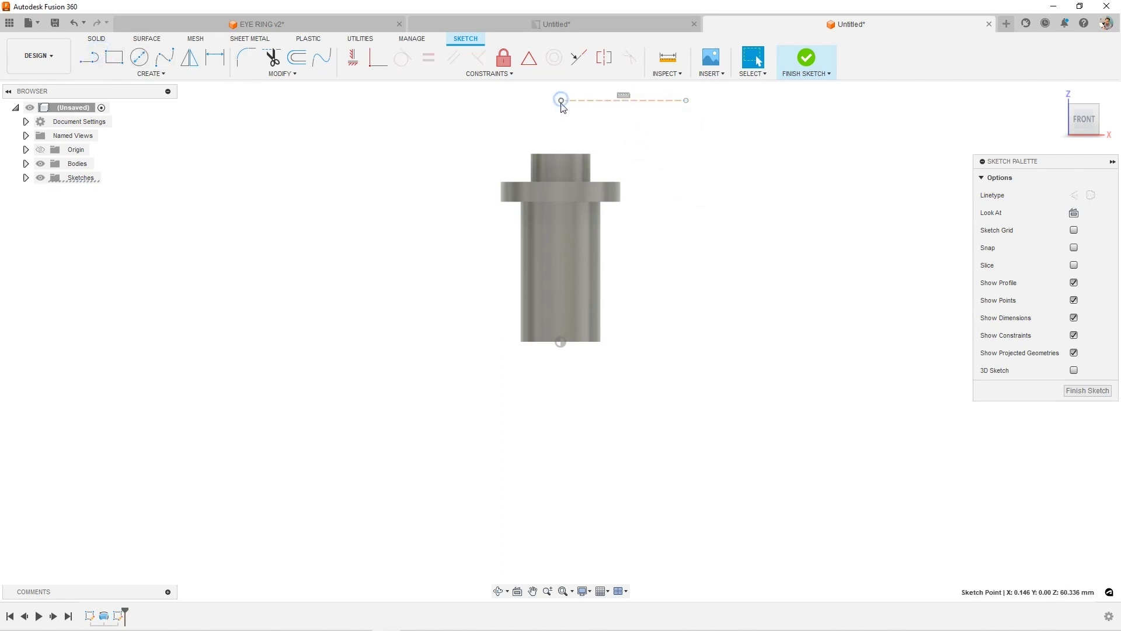
left_click(89, 57)
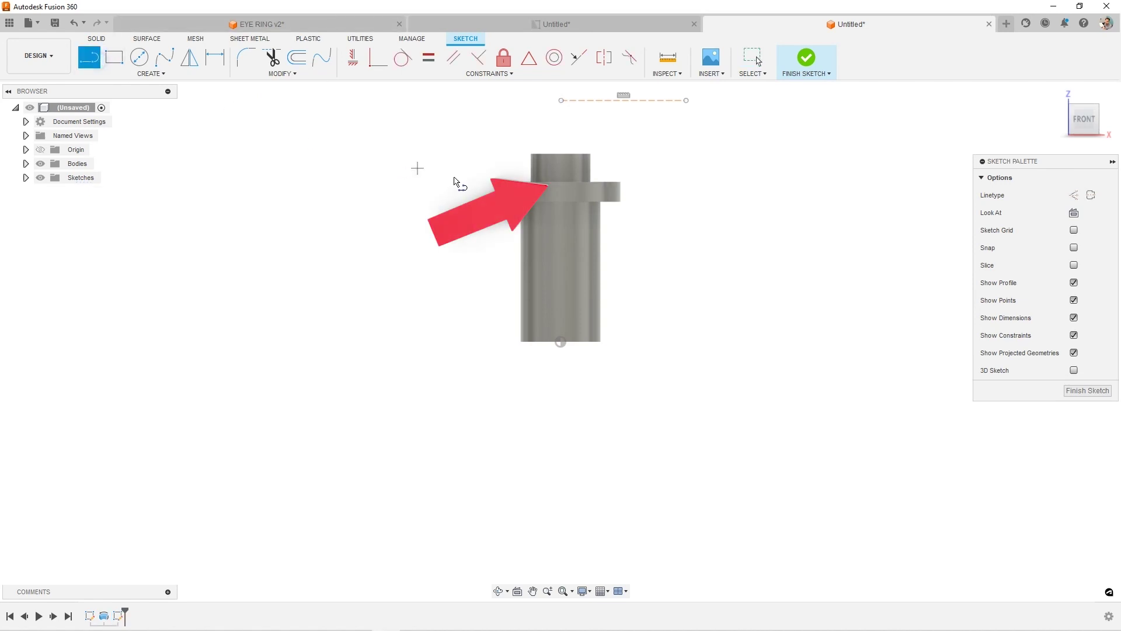
left_click(560, 100)
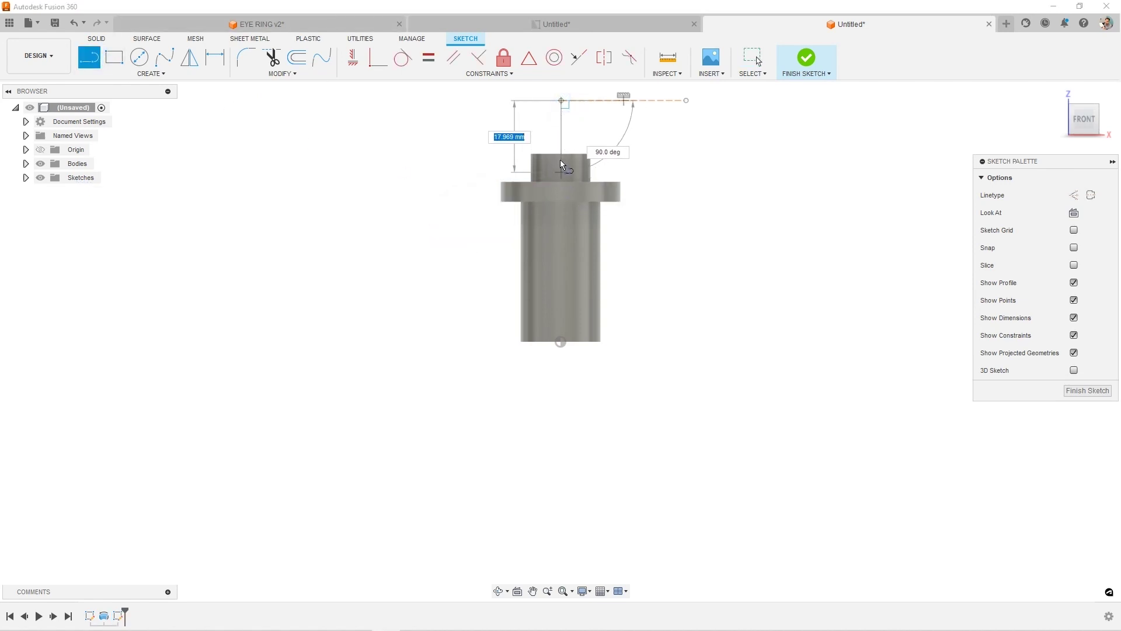
left_click(561, 138)
key("Escape")
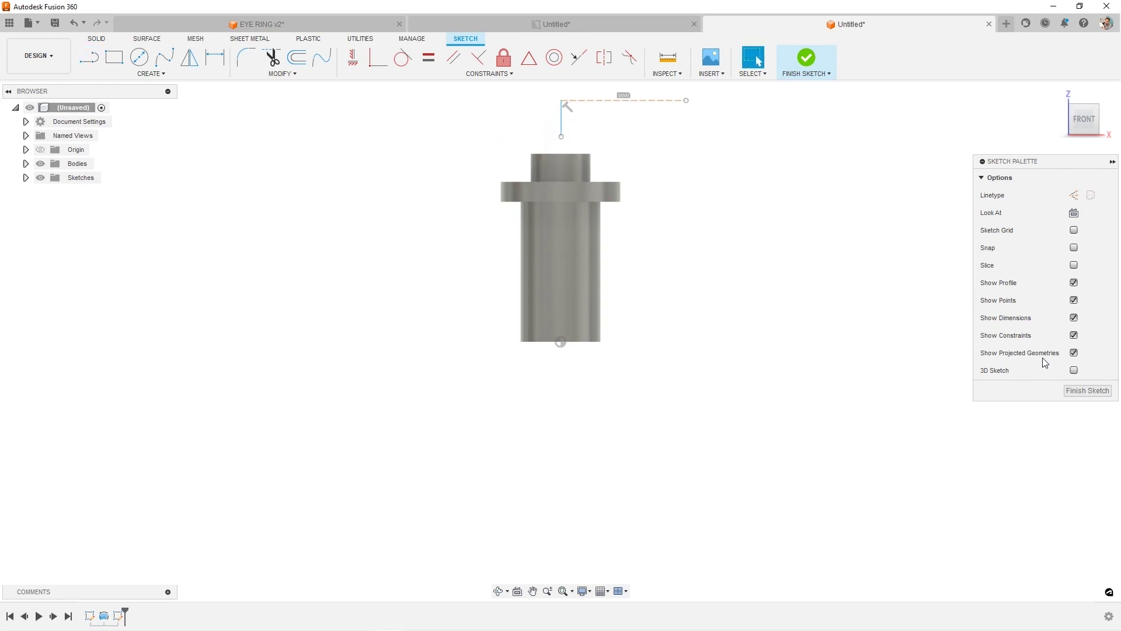
Step: Enable sketch snapping and make the vertical line's lower endpoint coincident with the flange's top edge
left_click(1074, 248)
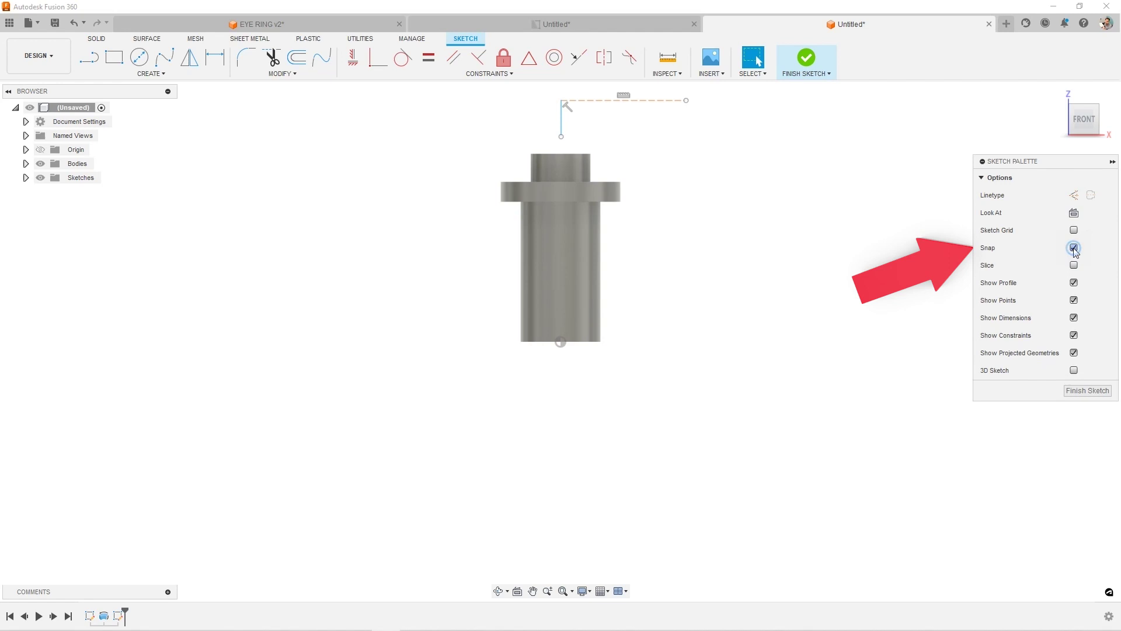
left_click_drag(562, 139, 561, 174)
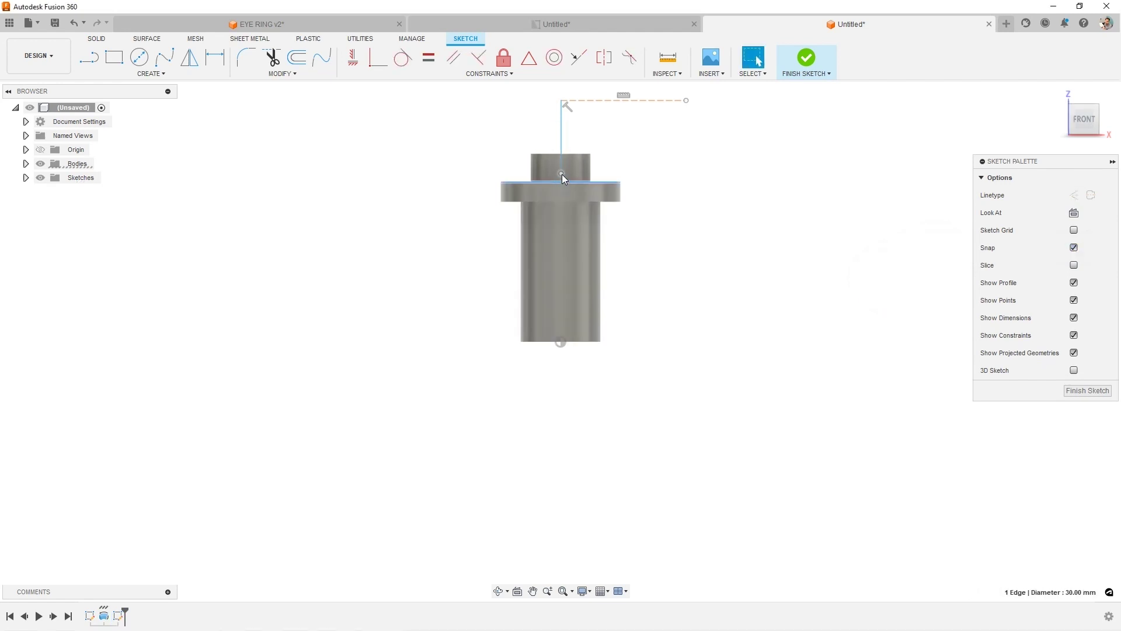
right_click(562, 173)
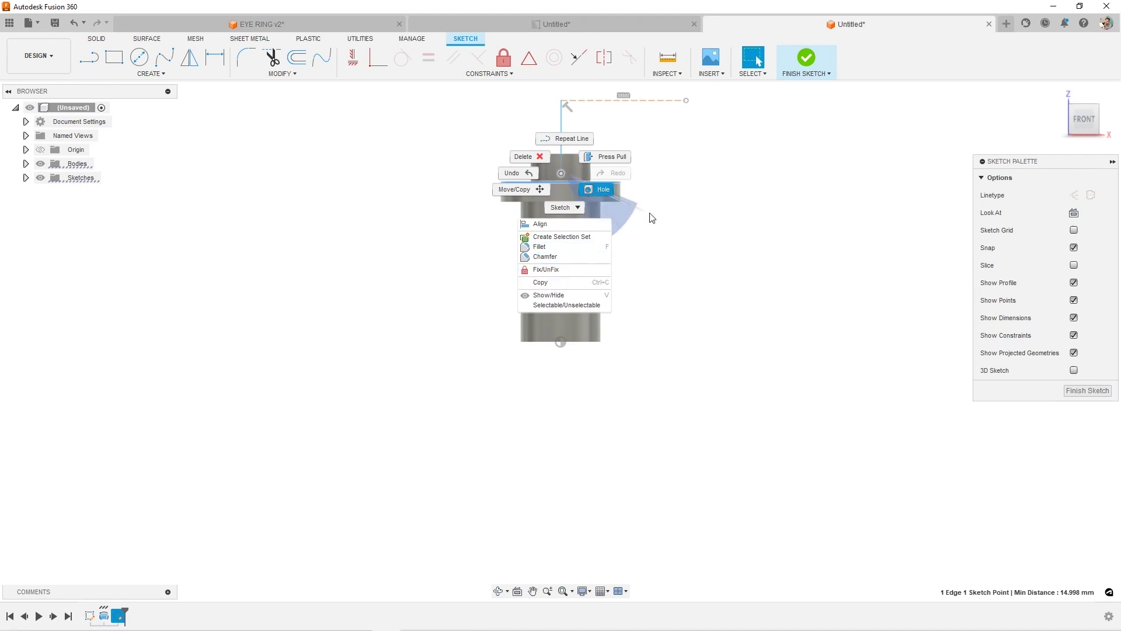
left_click(374, 58)
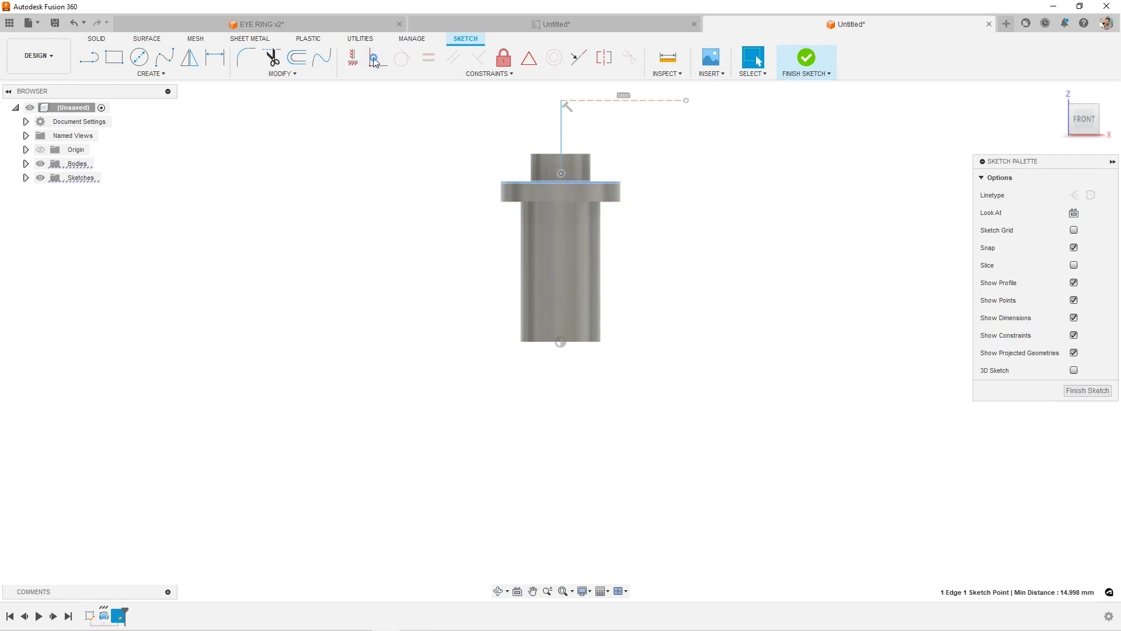
left_click(561, 174)
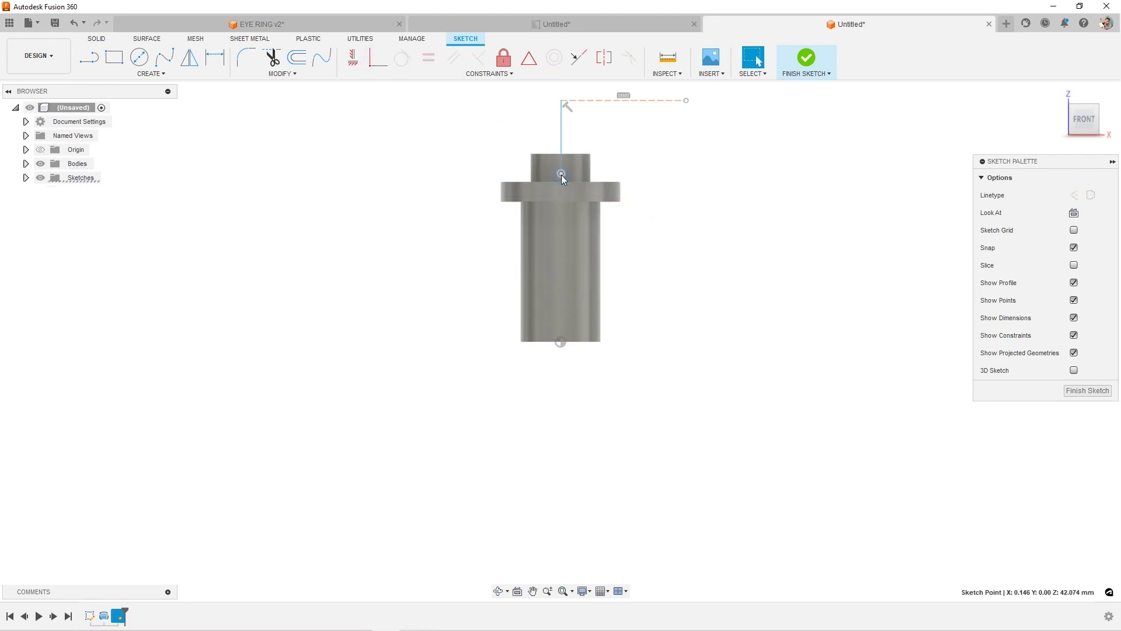
left_click(376, 58)
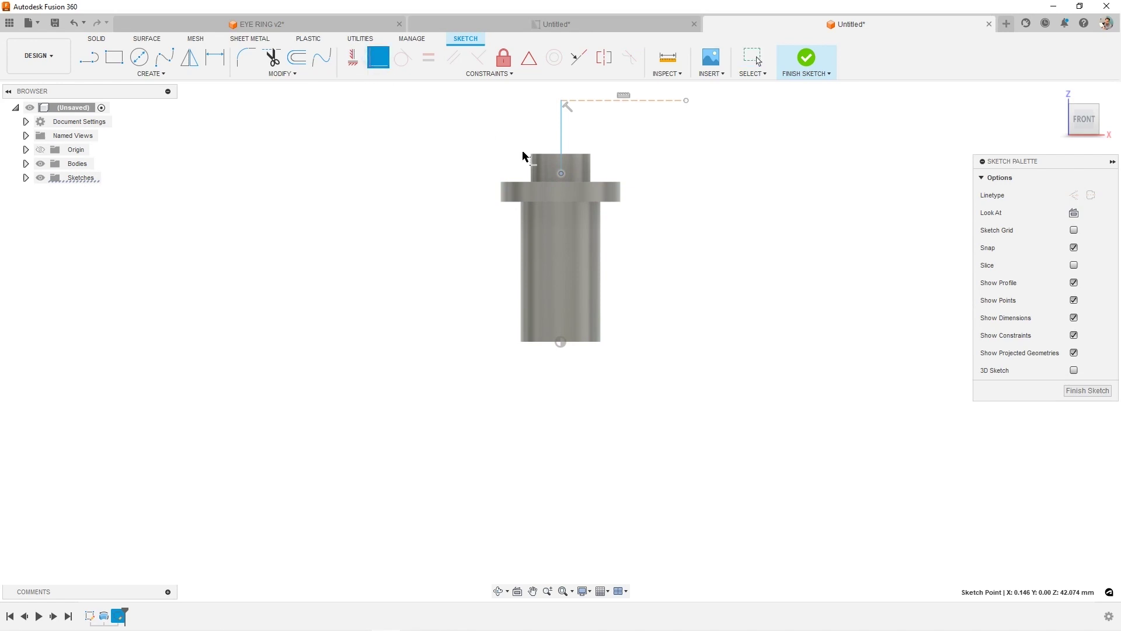
left_click(563, 181)
key("Escape")
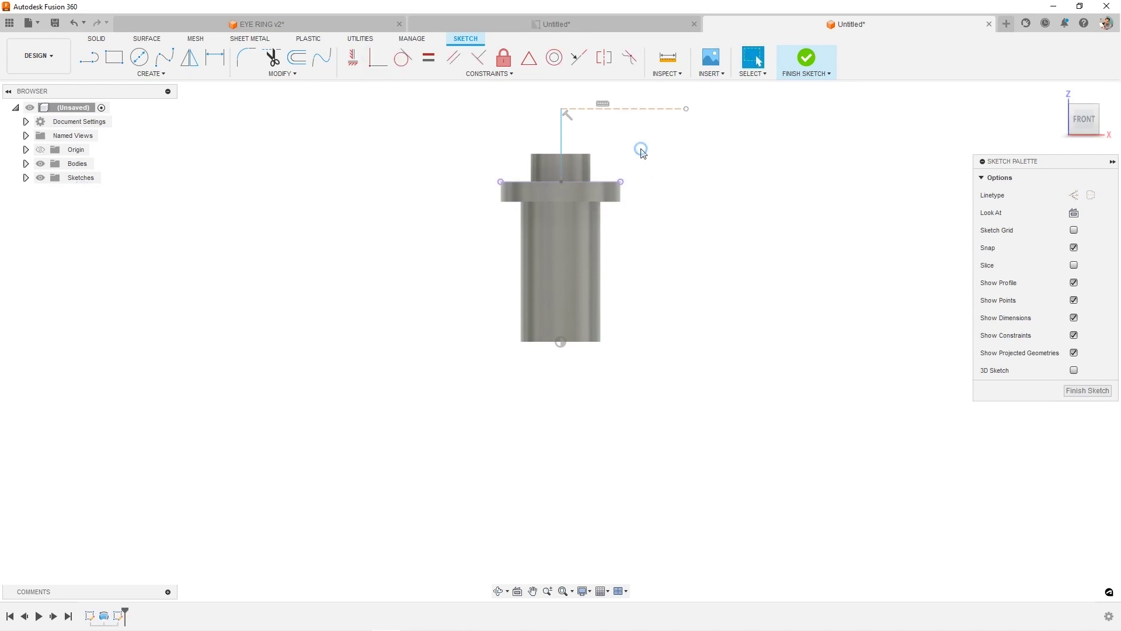
Step: Align the vertical line's lower endpoint with the sketch origin using a Horizontal/Vertical constraint
left_click_drag(566, 109, 547, 100)
left_click(548, 181)
right_click(563, 342)
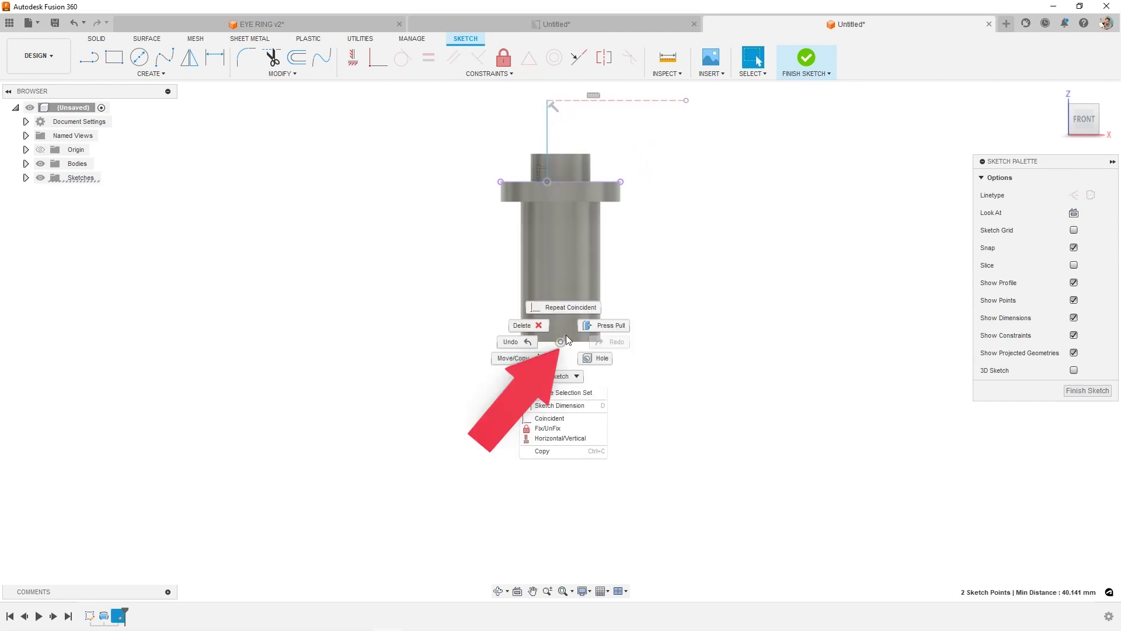
left_click(562, 442)
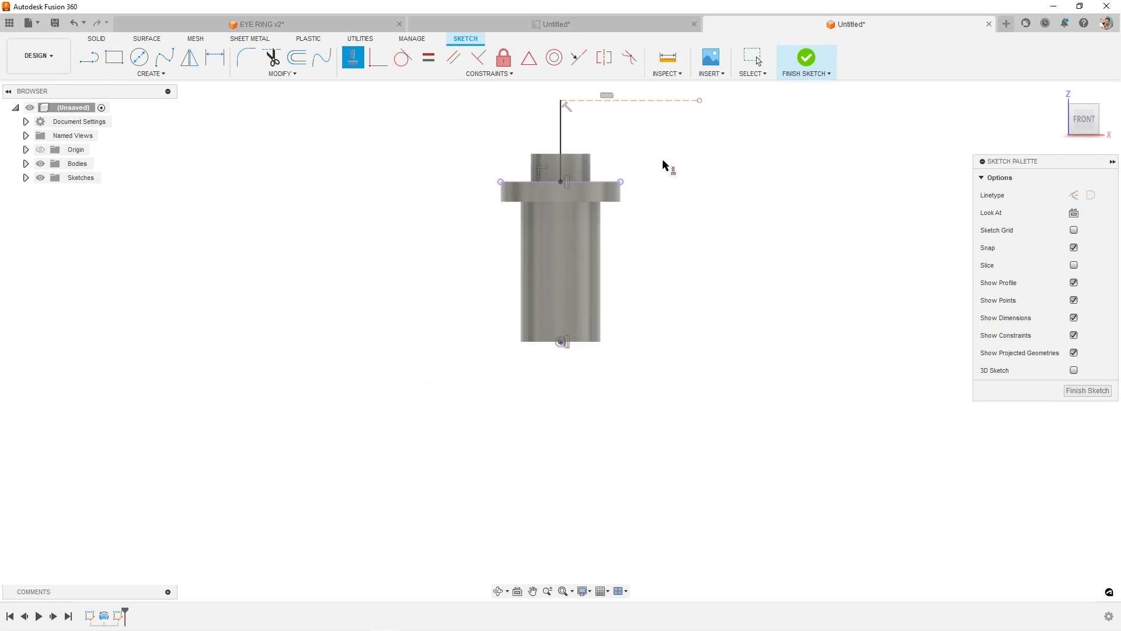
key("Escape")
Step: Convert the vertical line above the flange into a construction line
left_click(563, 99)
mouse_move(584, 99)
left_mouse_down()
mouse_move(587, 89)
mouse_move(587, 101)
left_mouse_up()
left_click(559, 142)
key("x")
left_click(643, 146)
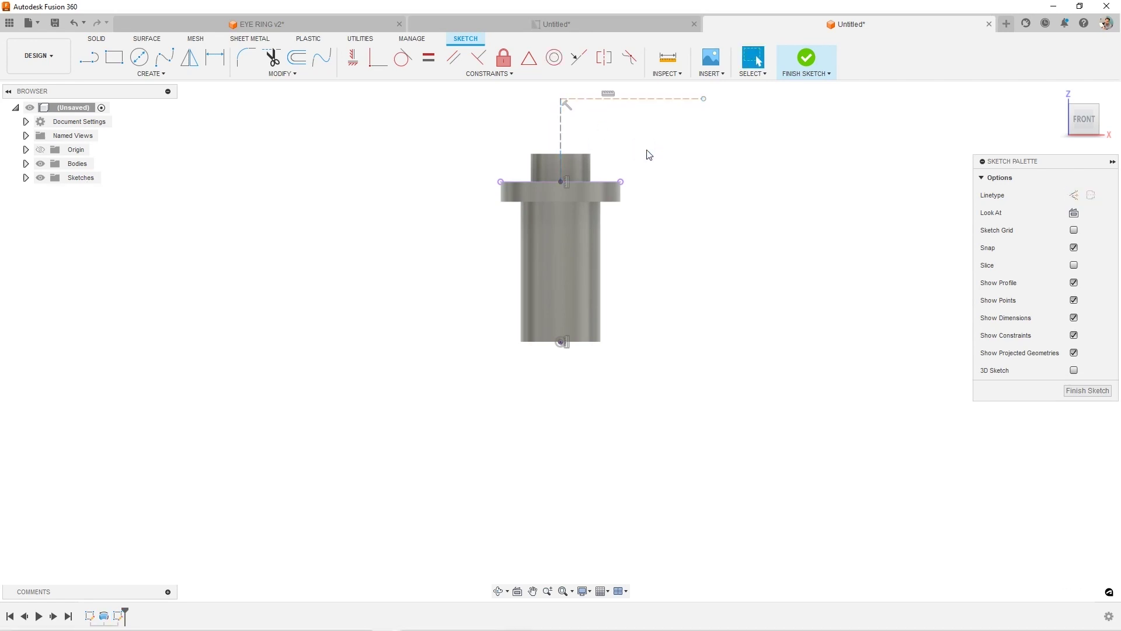
Step: Dimension the vertical construction line at 45 mm
key("d")
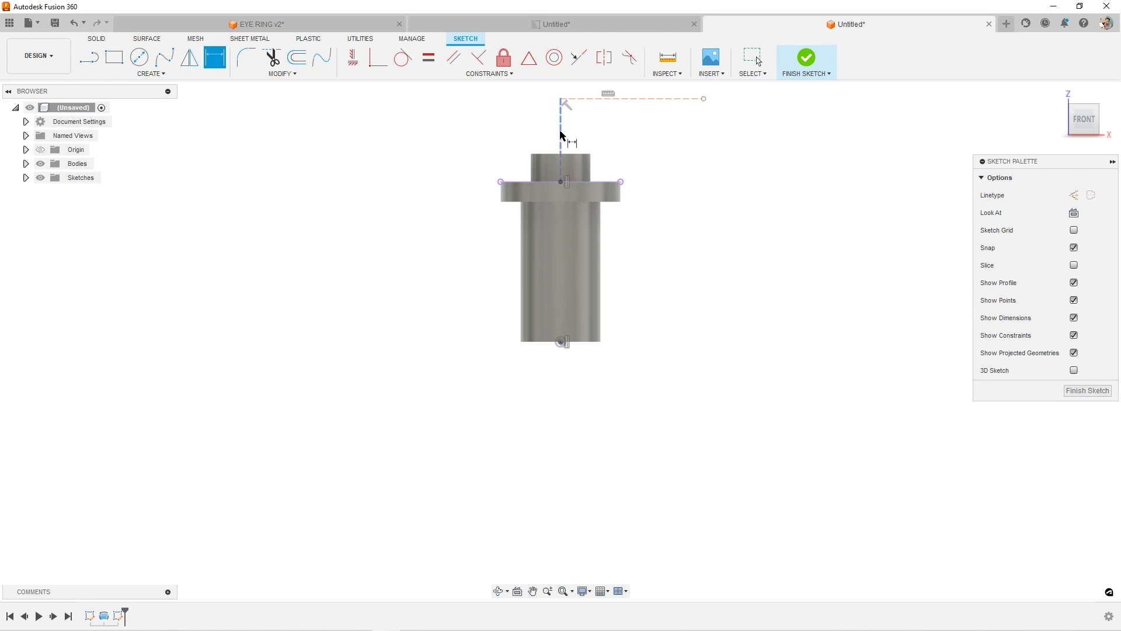
left_click(561, 136)
left_click(521, 129)
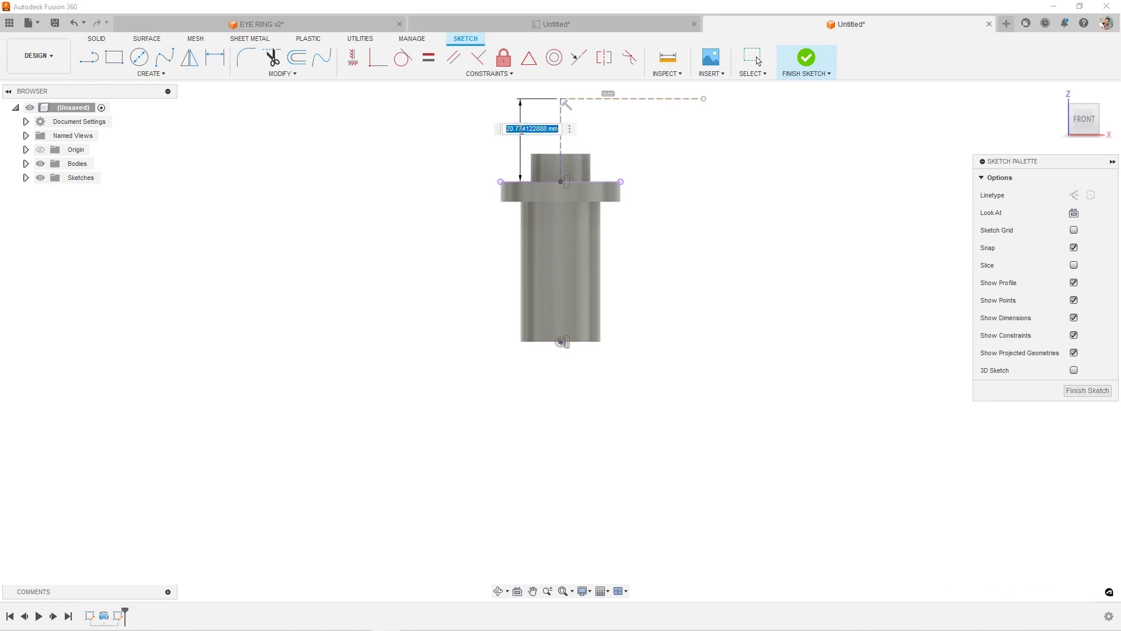
type("45")
key("Return")
Step: Dimension the horizontal construction line at 30 mm
scroll(554, 146, "up", 2)
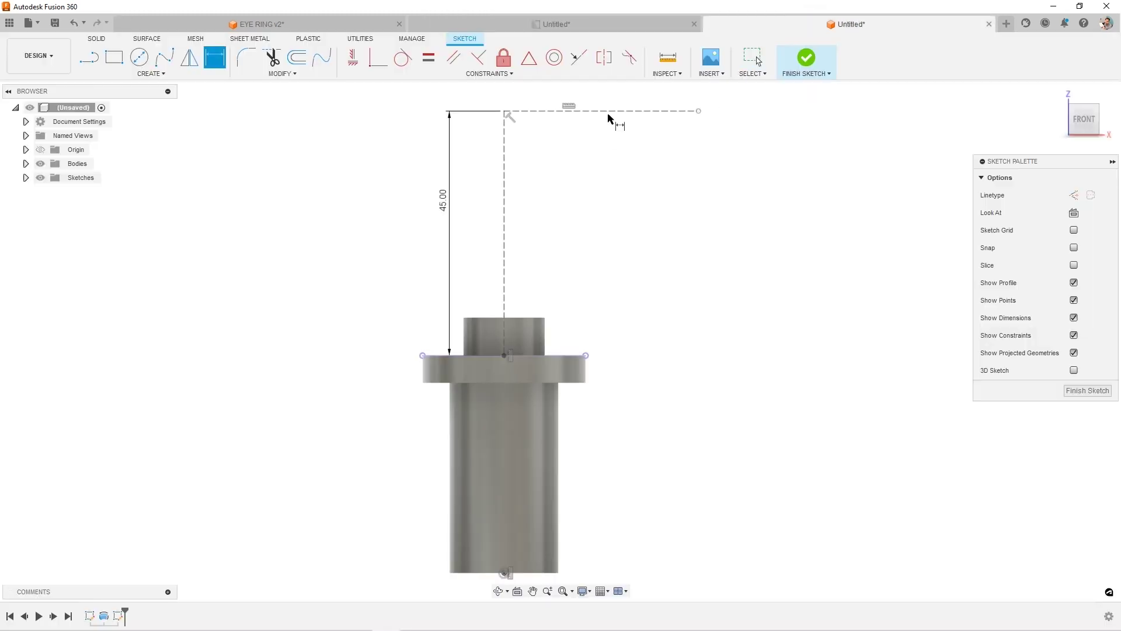
left_click(608, 111)
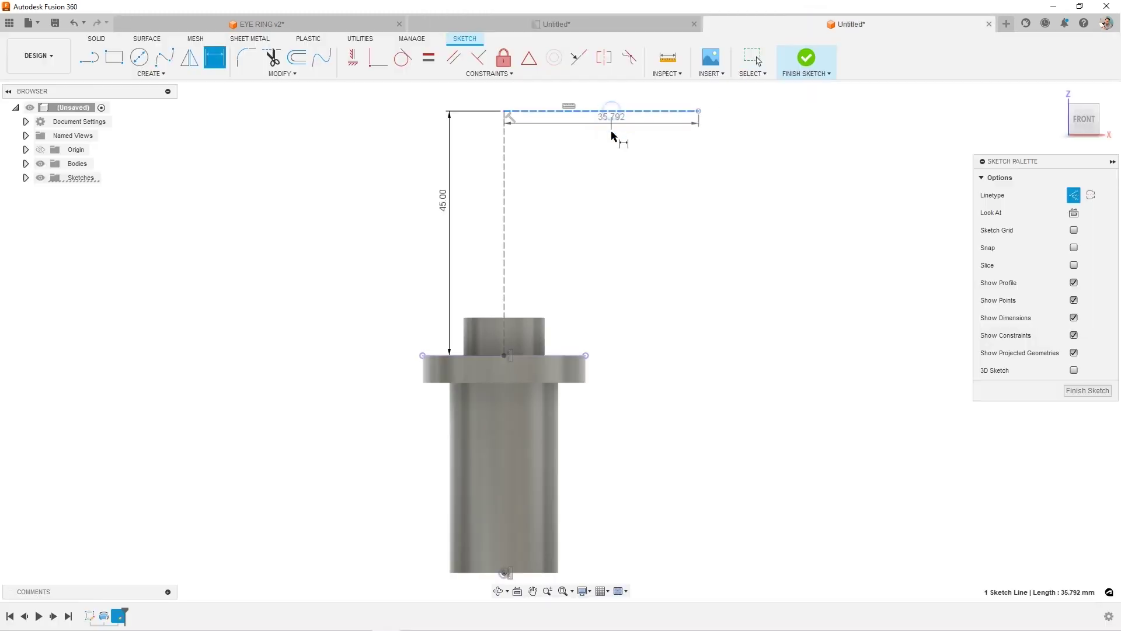
left_click(613, 93)
type("30")
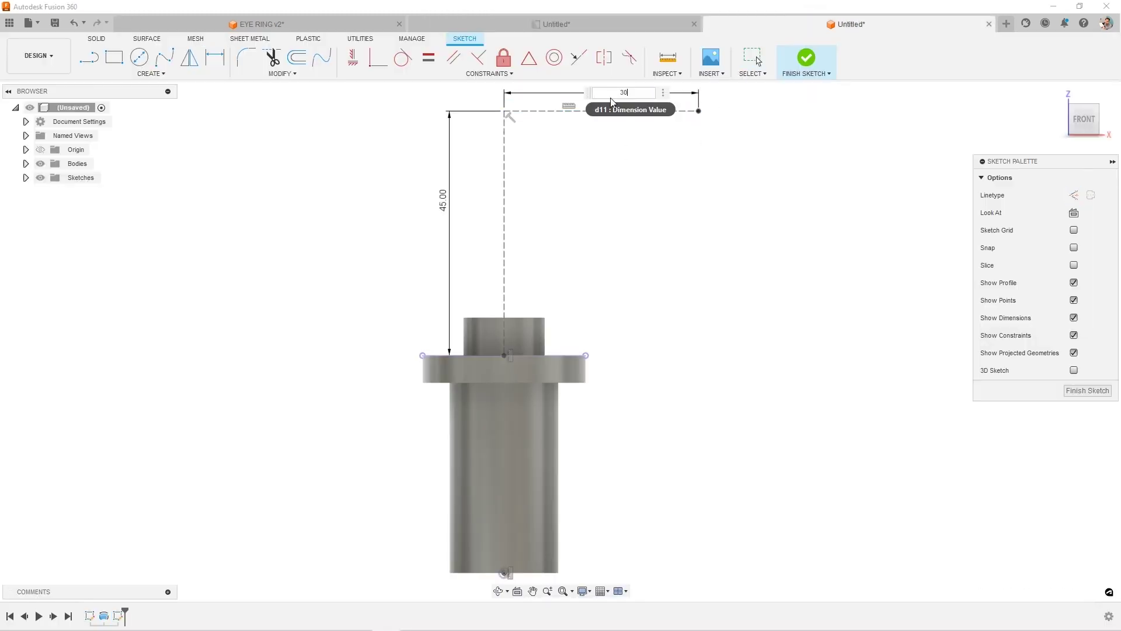
key("Return")
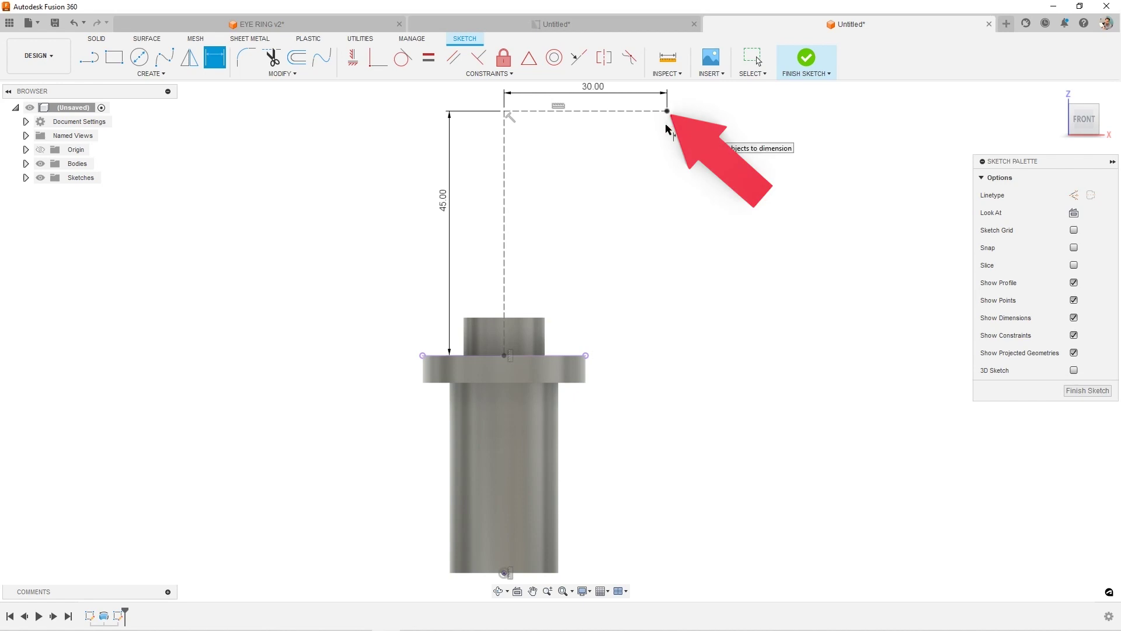
Step: Finish the sketch and show the origin planes and axes
left_click(809, 60)
mouse_move(660, 145)
middle_mouse_down("shift")
mouse_move(623, 187)
mouse_move(625, 202)
middle_mouse_up("shift")
scroll(605, 228, "down", 4)
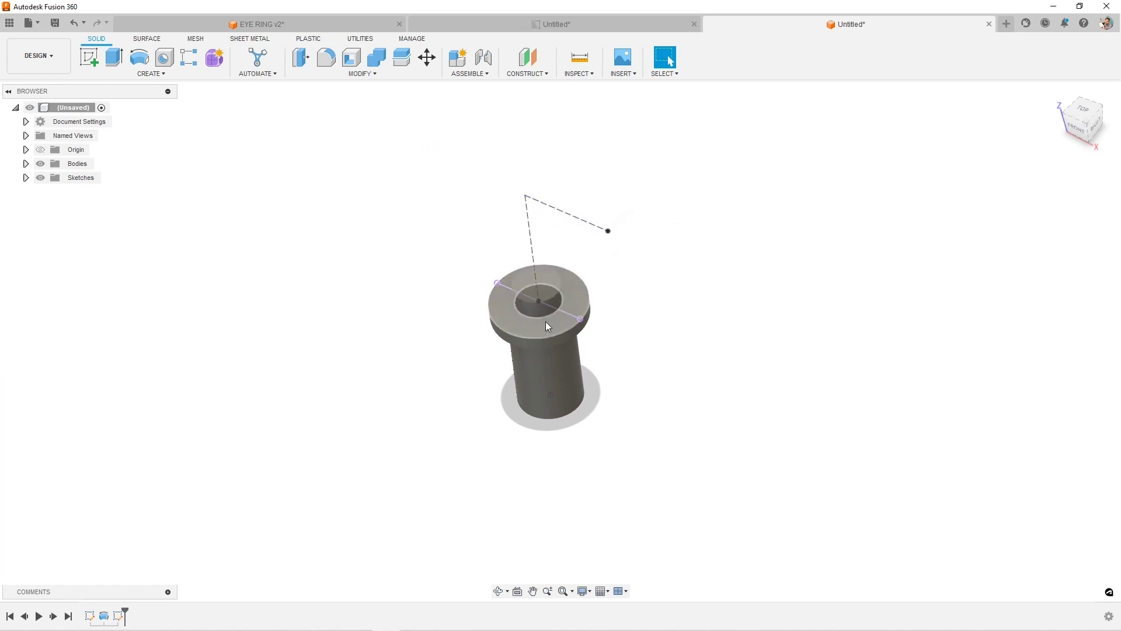
middle_click_drag(545, 322, 545, 316, "shift")
left_click(40, 150)
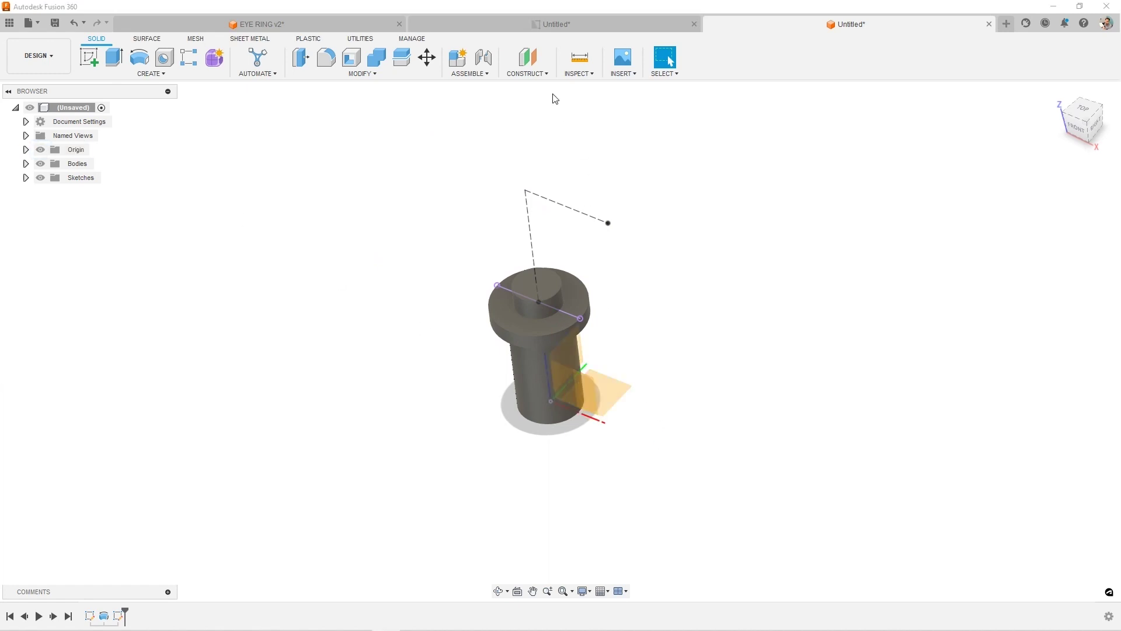
Step: Create a Plane Along Path on the vertical construction line, without tangent chain, at proportional distance 0 so it sits at the line's upper end
left_click(528, 73)
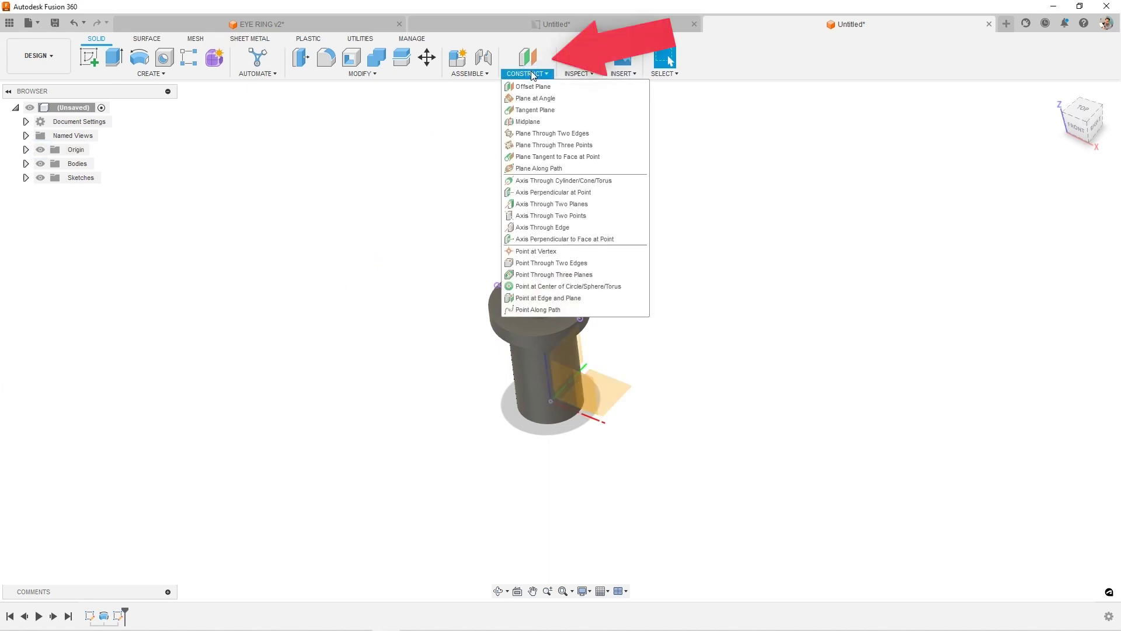
left_click(548, 171)
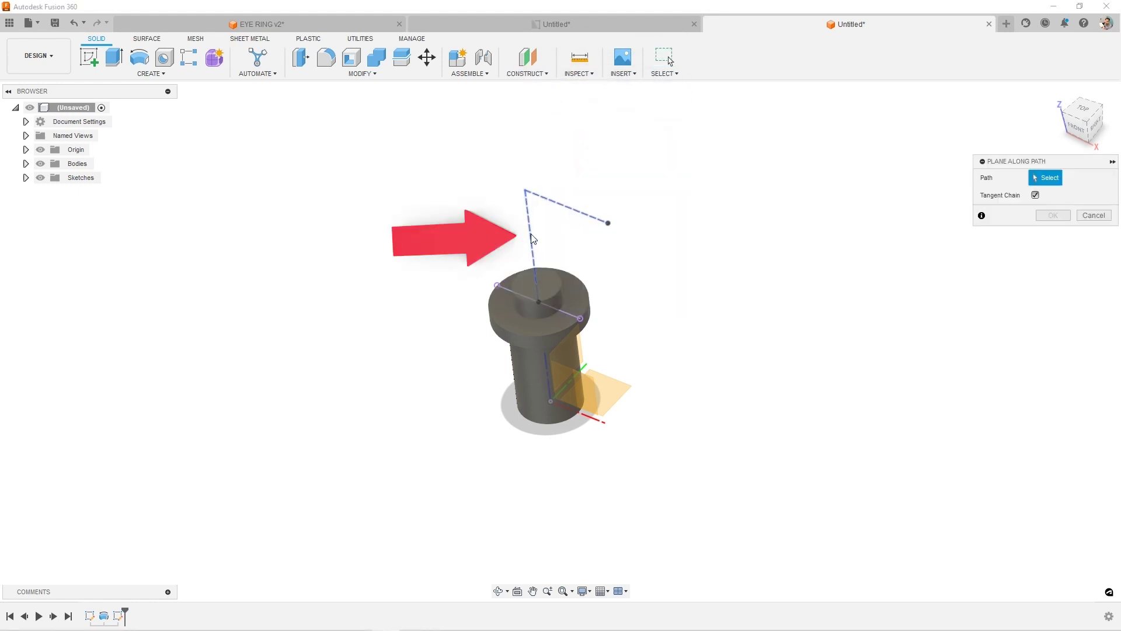
left_click(533, 237)
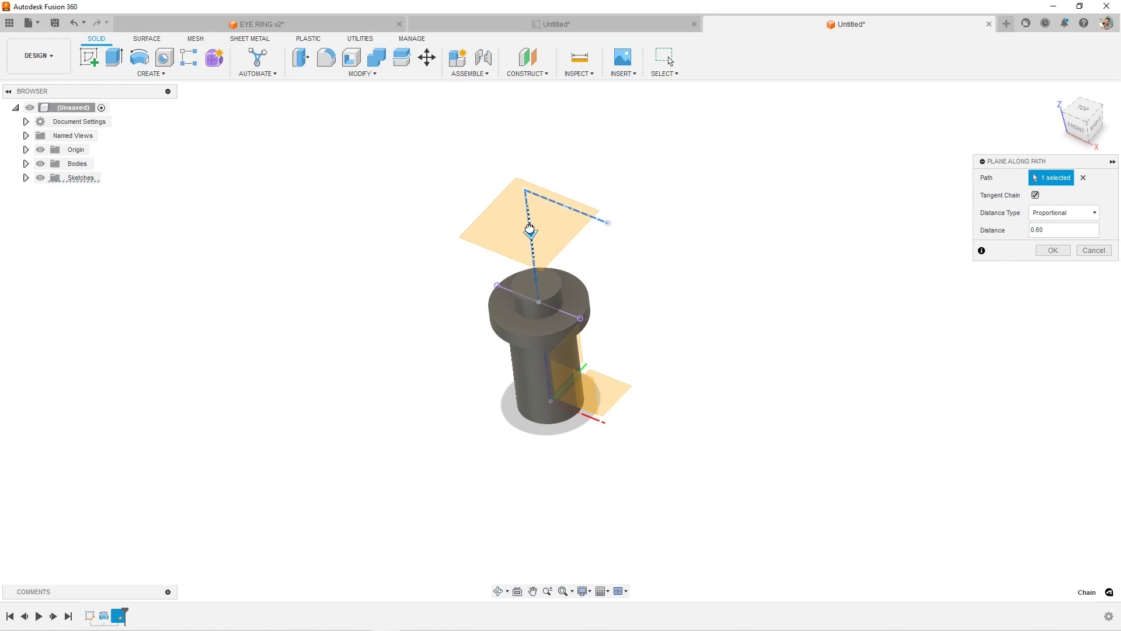
left_click_drag(531, 244, 520, 186)
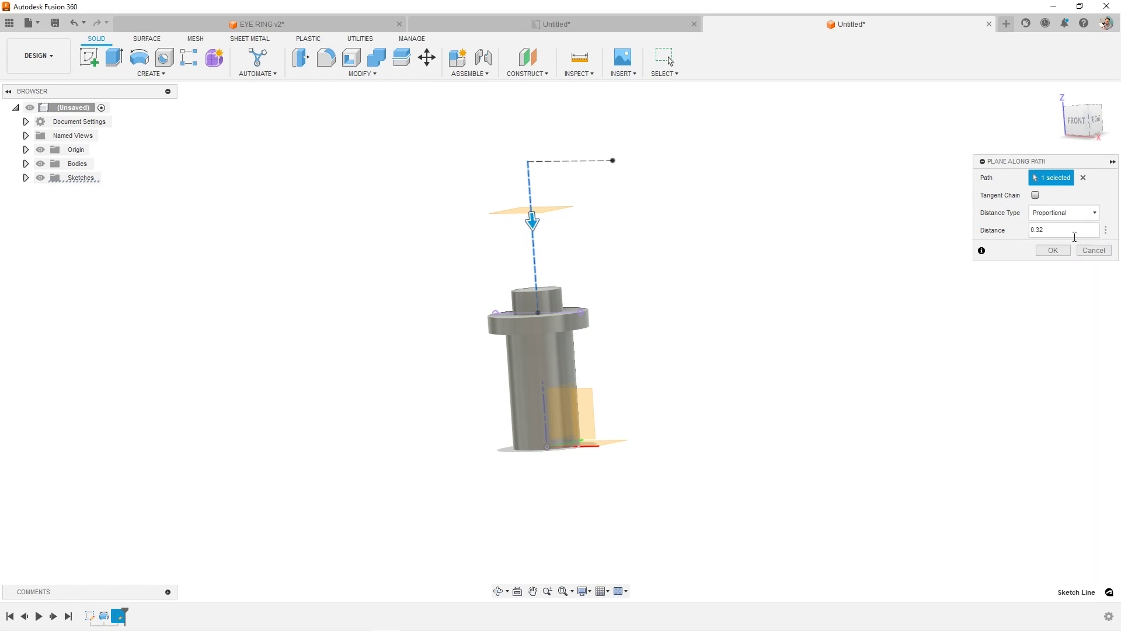
left_click_drag(1066, 230, 982, 222)
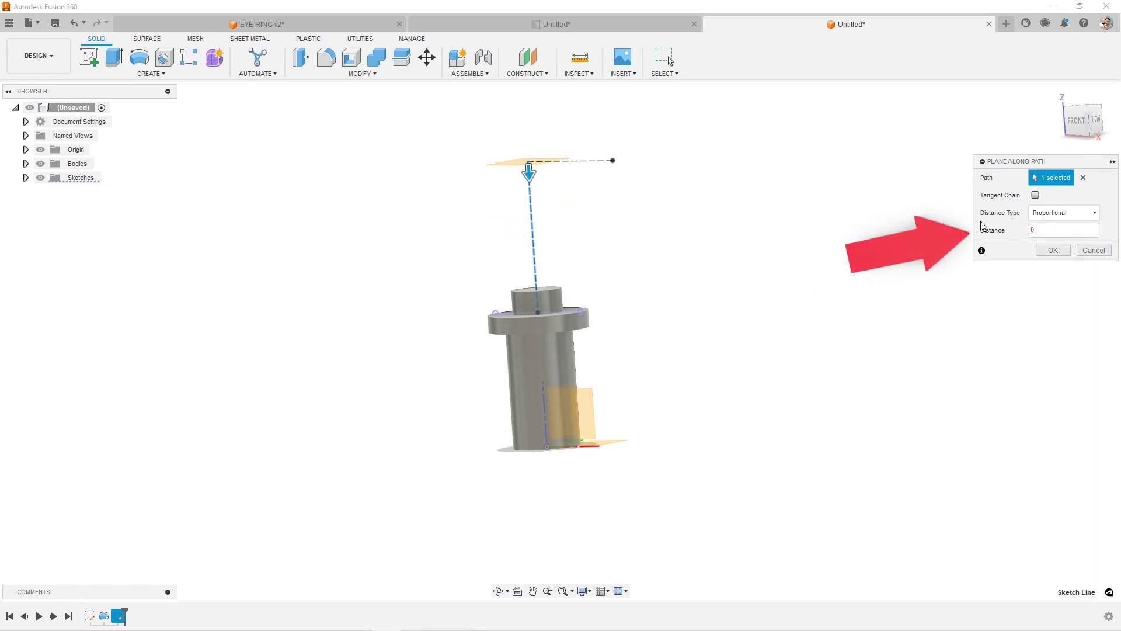
left_click(1060, 231)
middle_click_drag(552, 202, 555, 218, "shift")
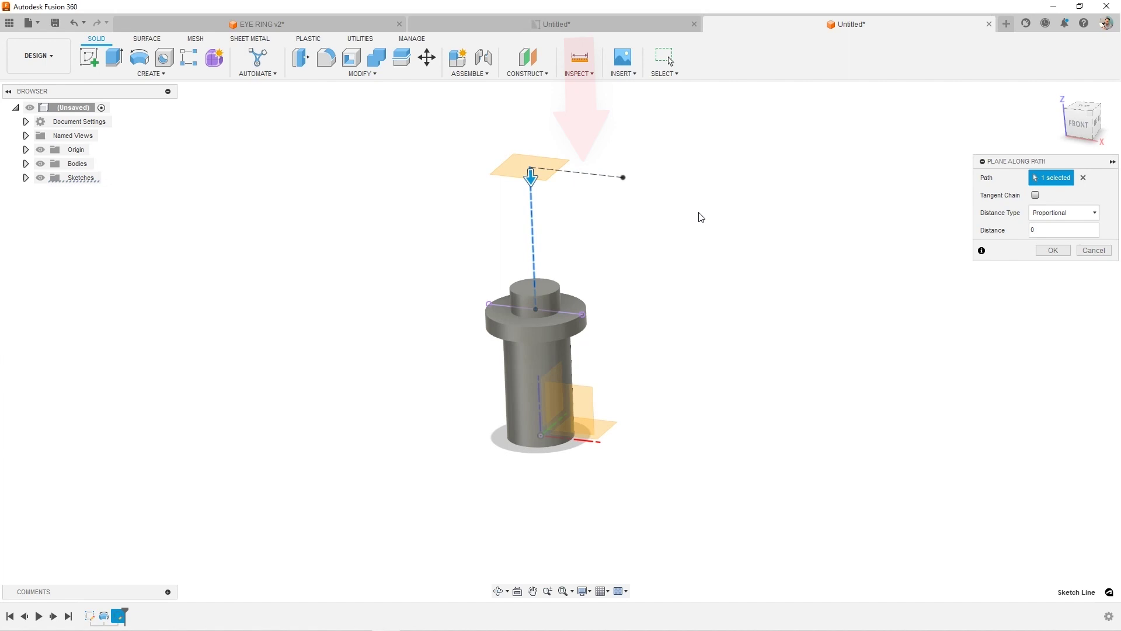
middle_click_drag(712, 232, 826, 251, "shift")
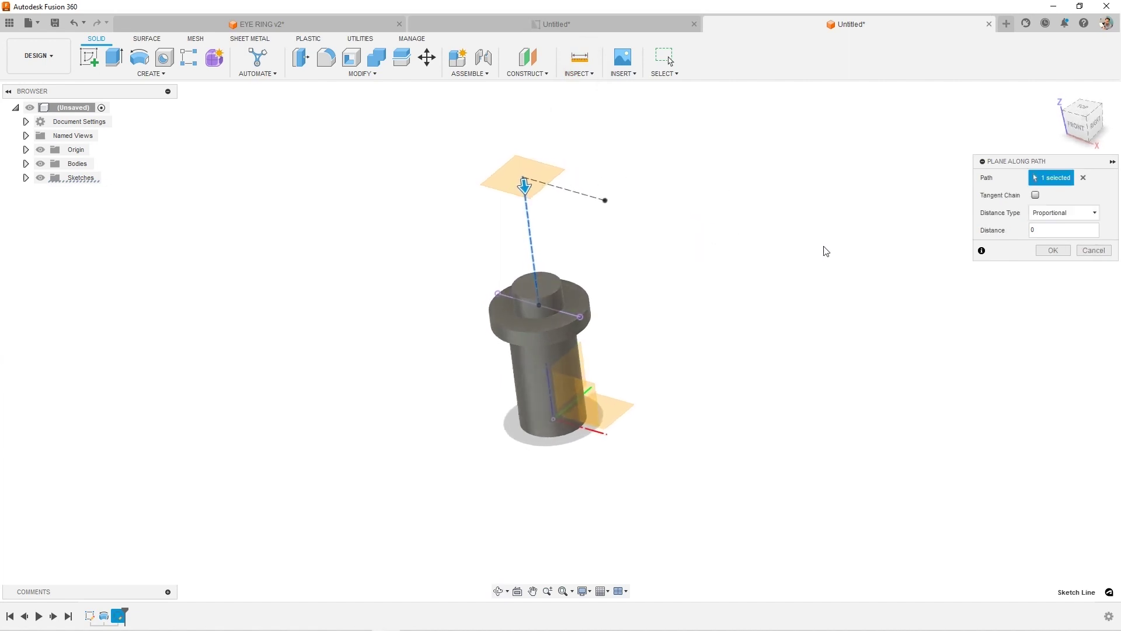
left_click(1052, 251)
Step: Enlarge the new construction plane's outline so it extends past the horizontal construction line
mouse_move(664, 251)
middle_mouse_down("shift")
mouse_move(671, 220)
mouse_move(659, 236)
middle_mouse_up("shift")
middle_click_drag(524, 166, 561, 193, "shift")
left_click_drag(635, 250, 635, 250)
left_click_drag(548, 222, 510, 259)
left_click_drag(580, 188, 608, 161)
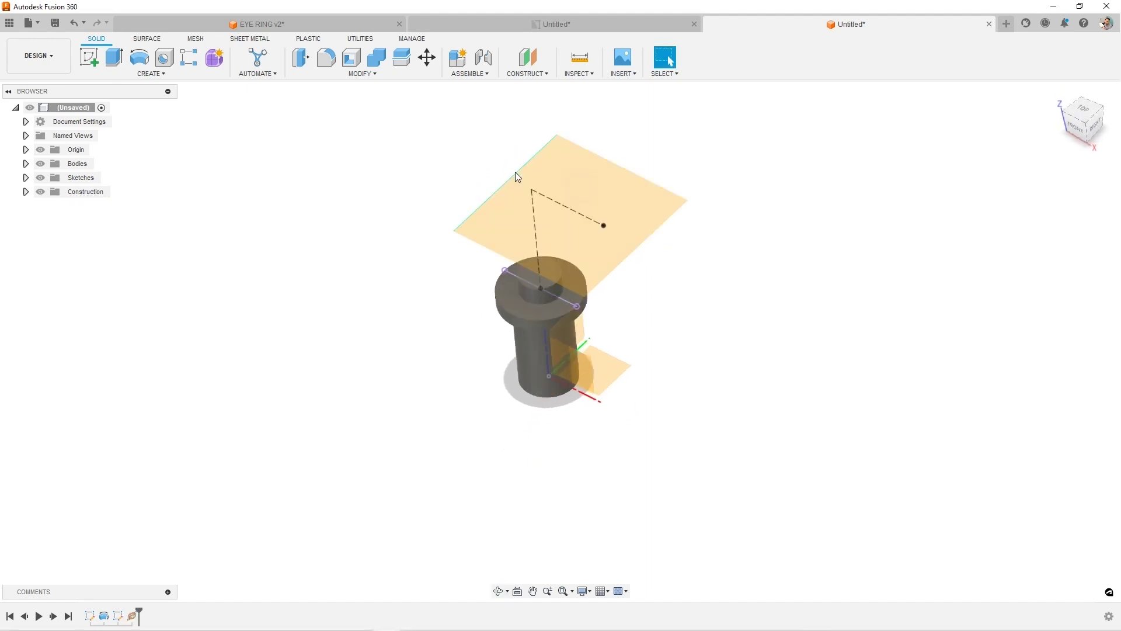
left_click_drag(532, 169, 473, 159)
Step: Start a sketch on the new construction plane and draw a circle about 18.7 mm in diameter near the horizontal construction line's outer end
middle_click_drag(683, 169, 680, 142, "shift")
left_click(529, 156)
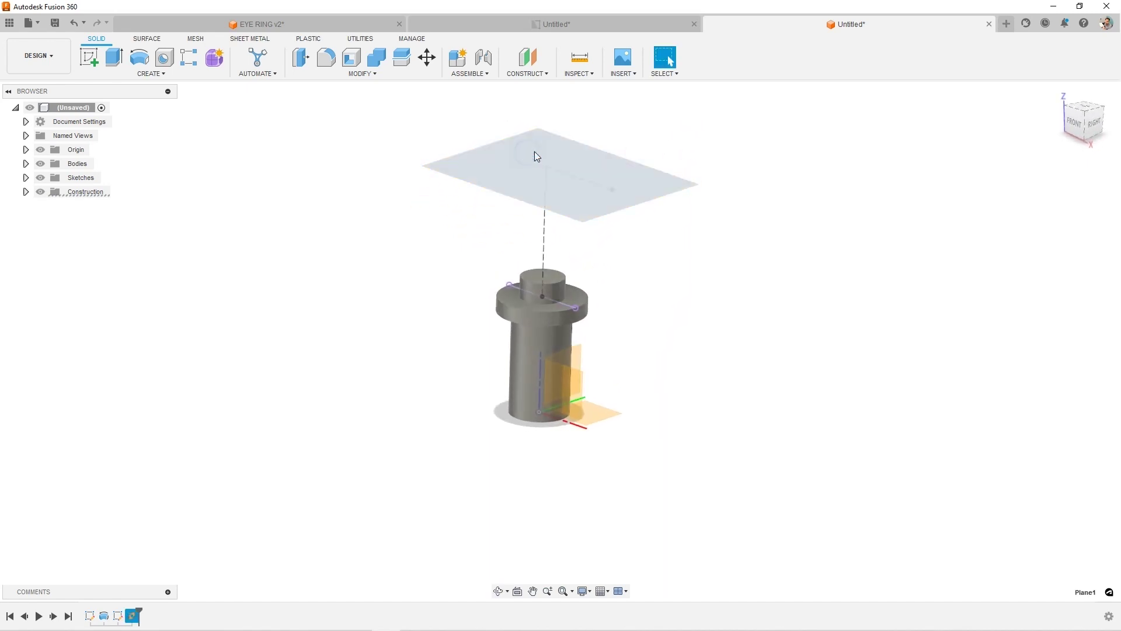
left_click(88, 56)
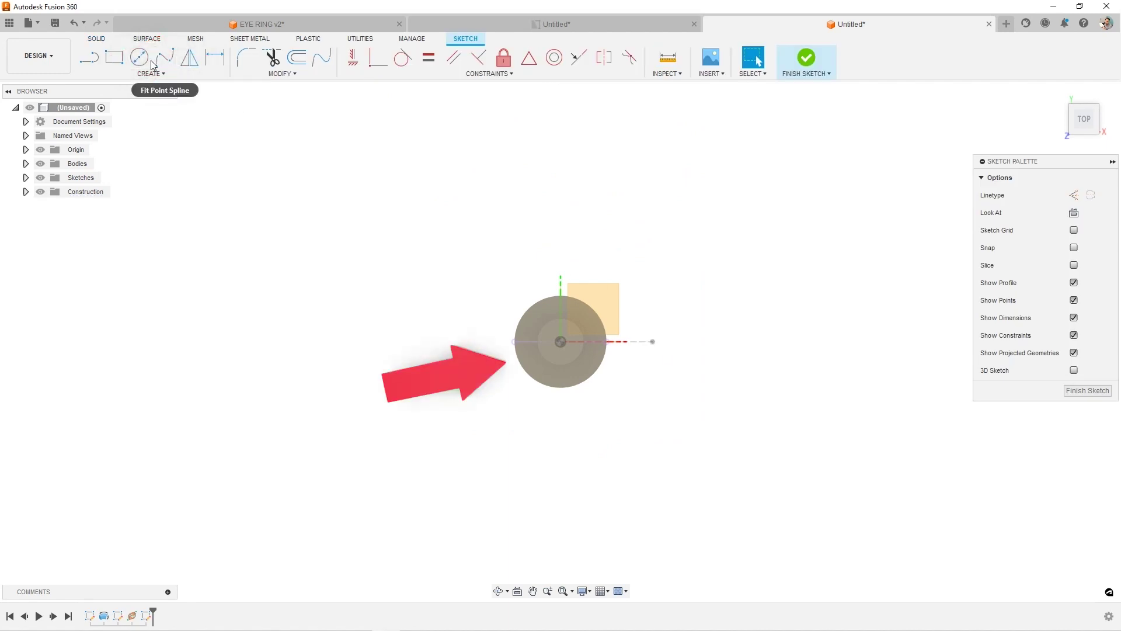
left_click(139, 56)
left_click(657, 326)
left_click(659, 357)
key("Escape")
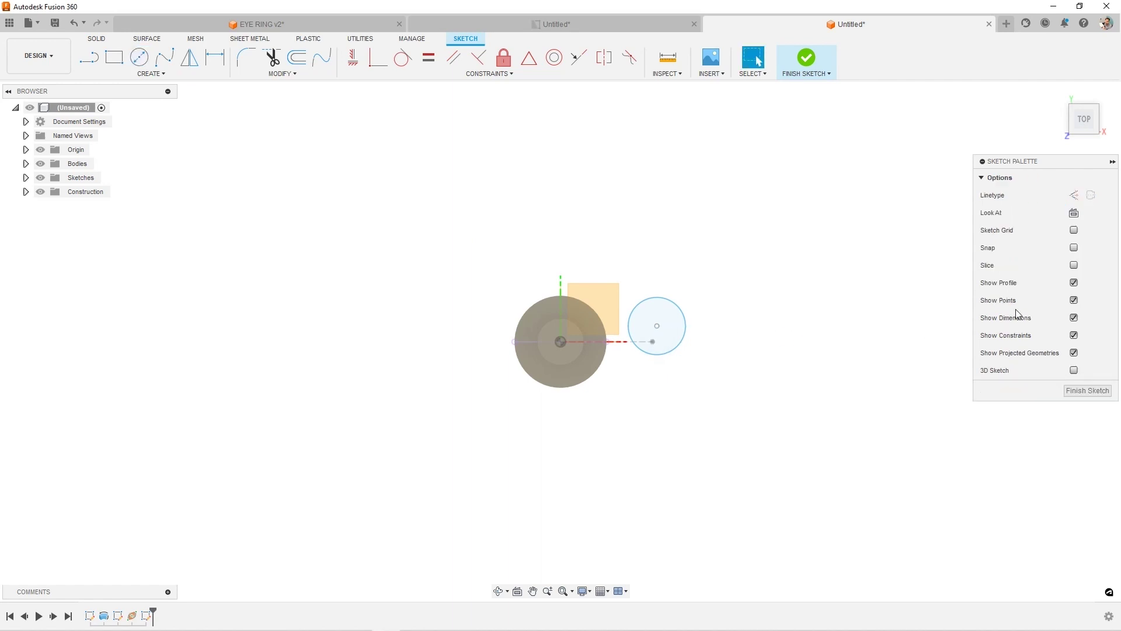
Step: Enable sketch snapping and make the circle's centre coincident with the horizontal construction line's outer endpoint
left_click(1073, 247)
left_click_drag(658, 325, 690, 330)
left_click(654, 343)
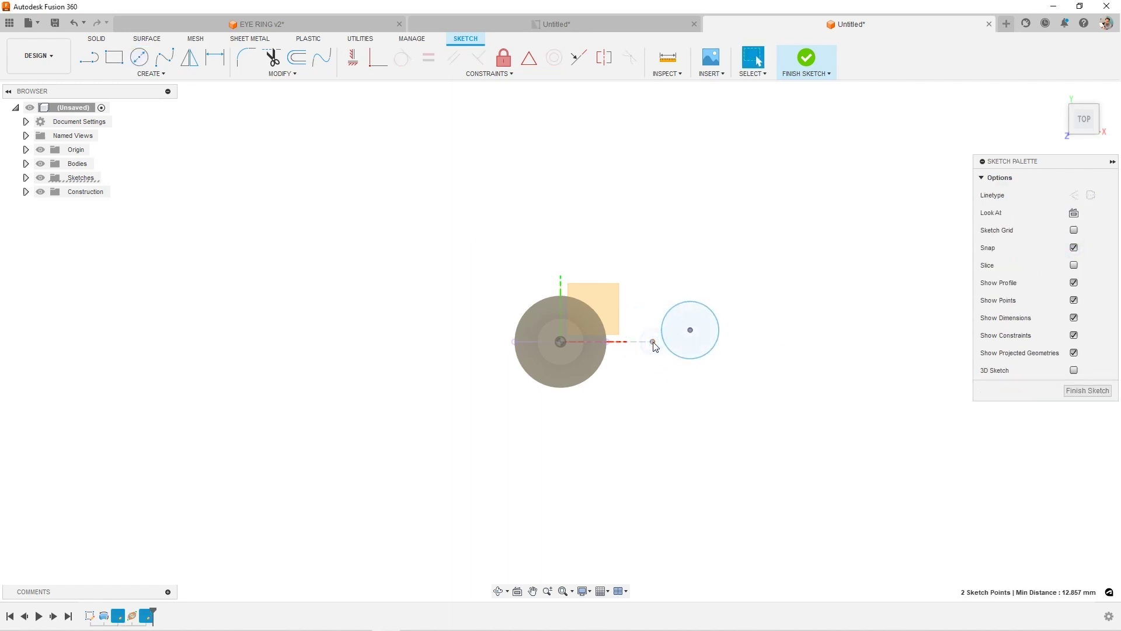
left_click(376, 63)
Step: Dimension the circle's diameter at 16 mm
middle_click_drag(624, 306, 616, 247, "shift")
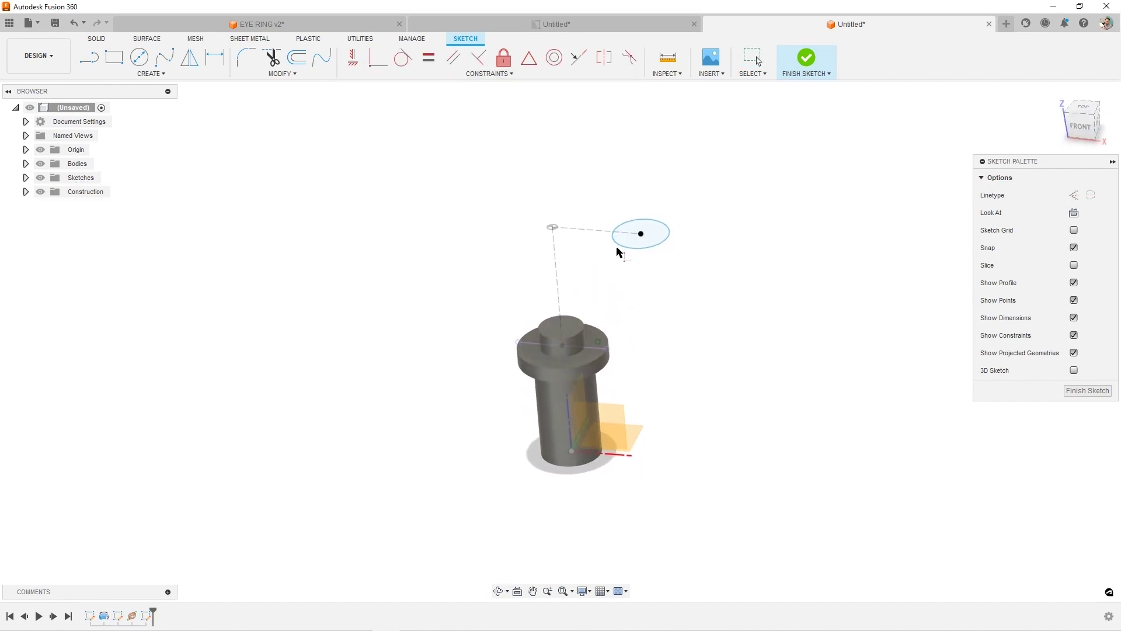
key("d")
left_click(650, 245)
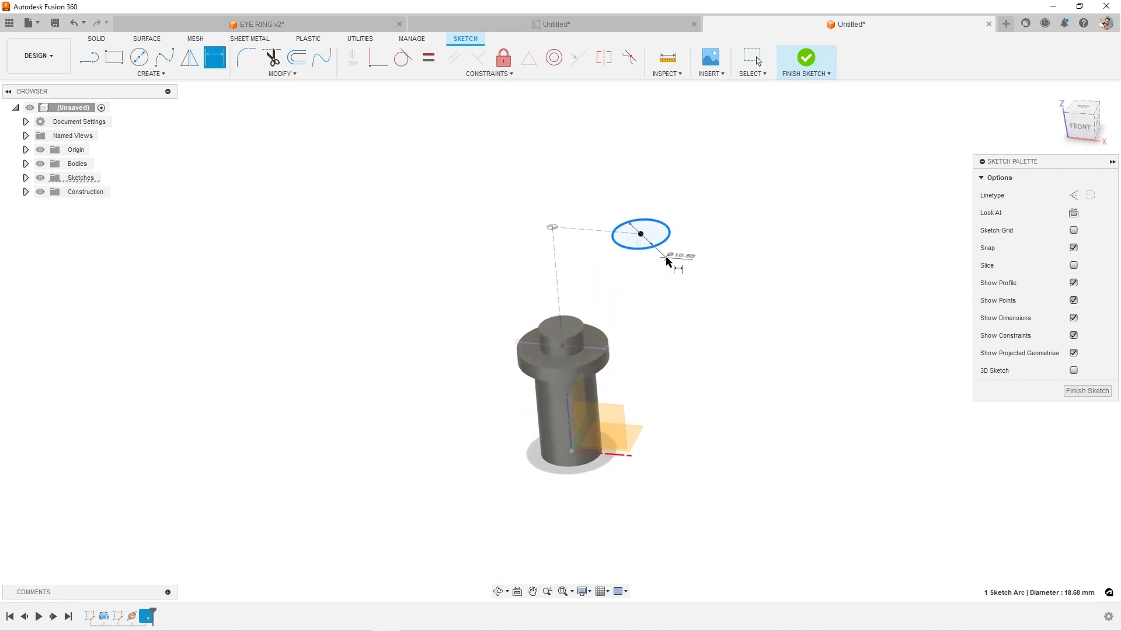
left_click(668, 257)
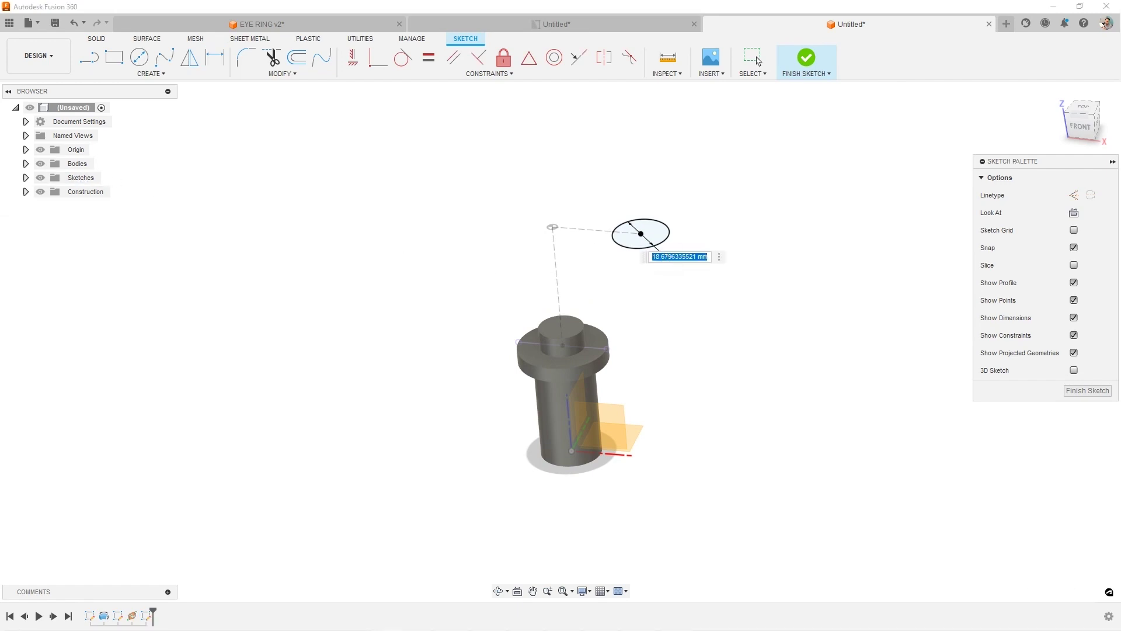
type("16")
key("Return")
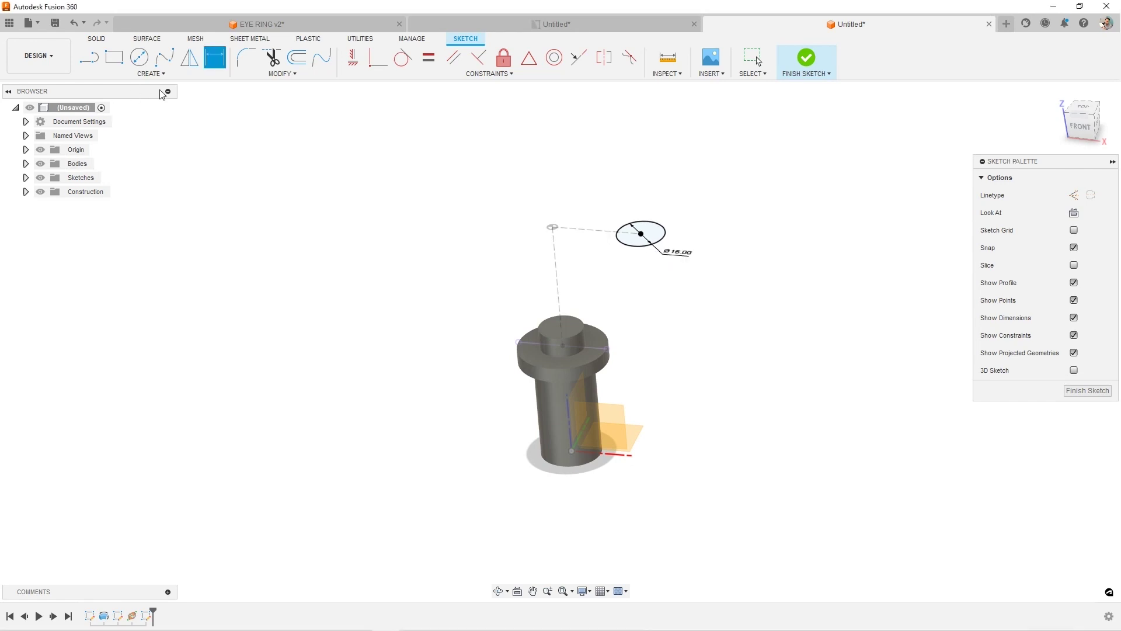
key("Escape")
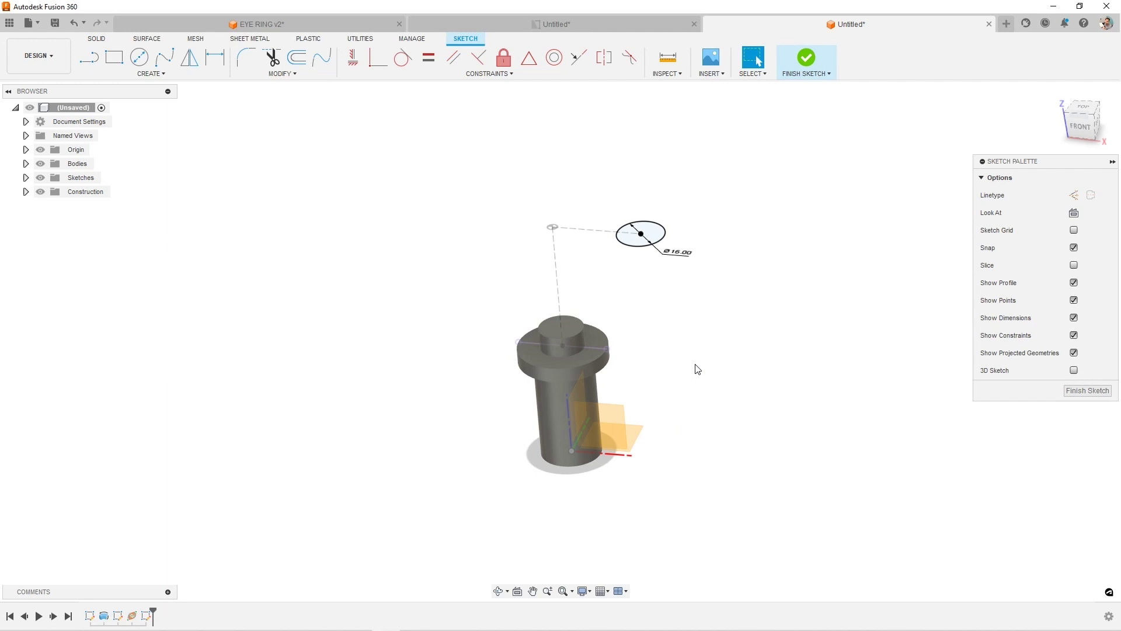
Step: Draw a construction line about 14 mm long from the ring's centre point, perpendicular to the horizontal construction line, and finish the sketch
scroll(556, 202, "up", 5)
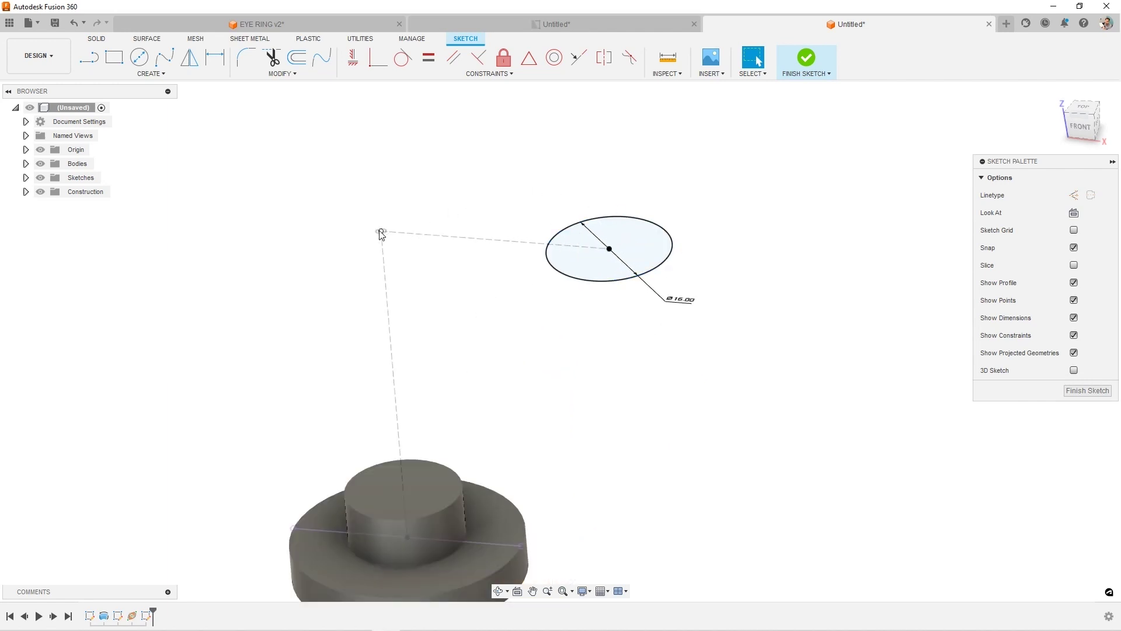
middle_click_drag(381, 213, 383, 234, "shift")
scroll(383, 220, "down", 2)
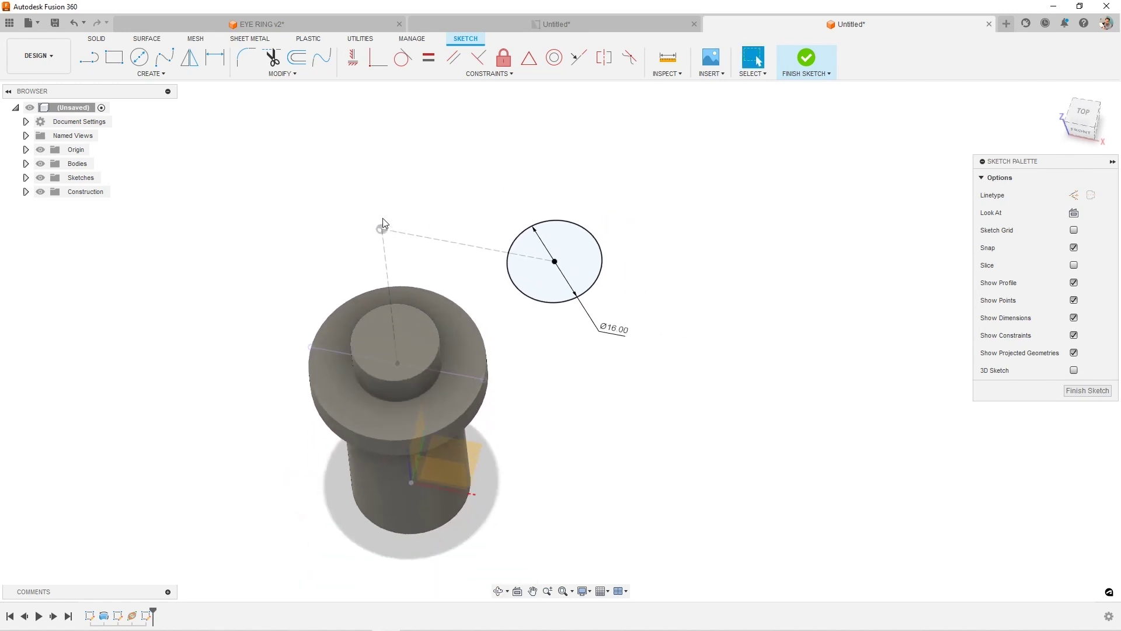
left_click(89, 57)
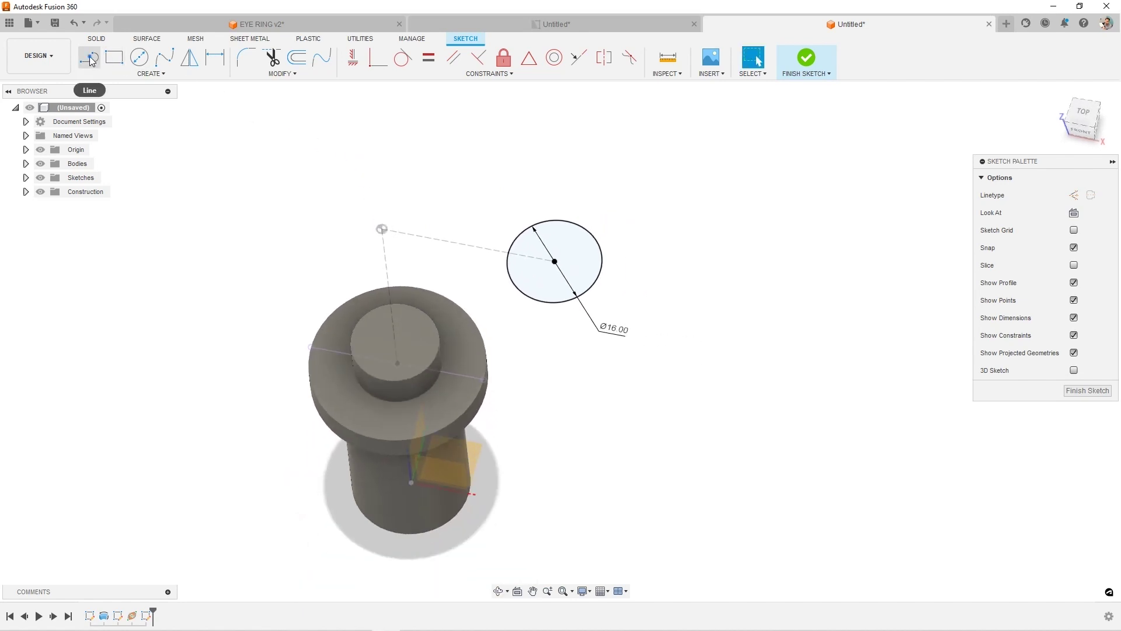
left_click(381, 229)
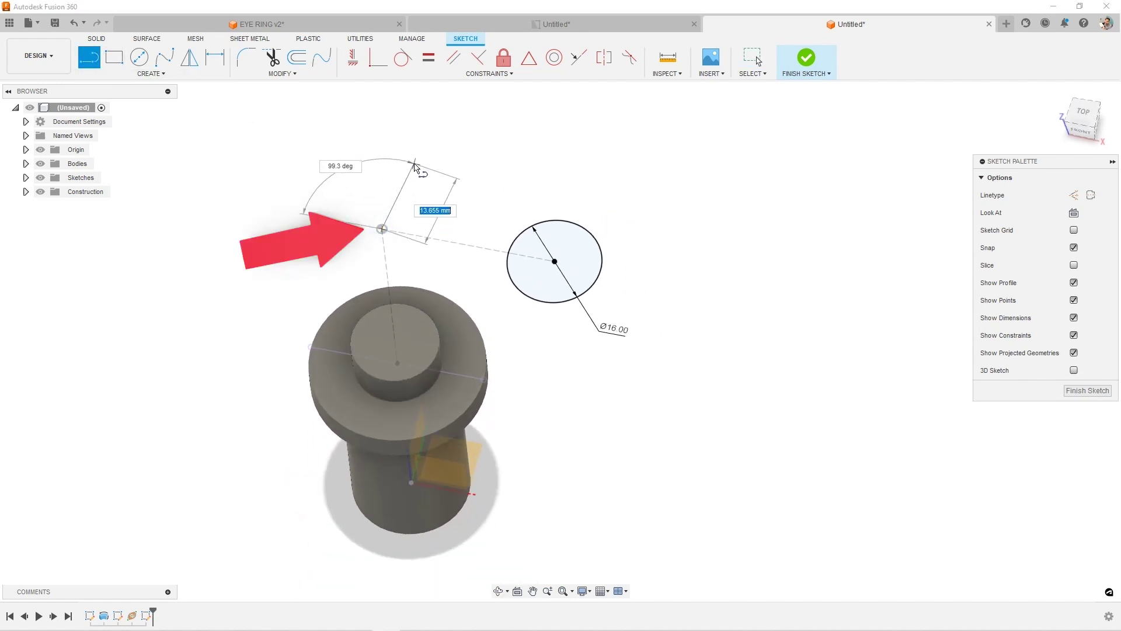
left_click(402, 159)
key("Escape")
left_click(398, 172)
key("x")
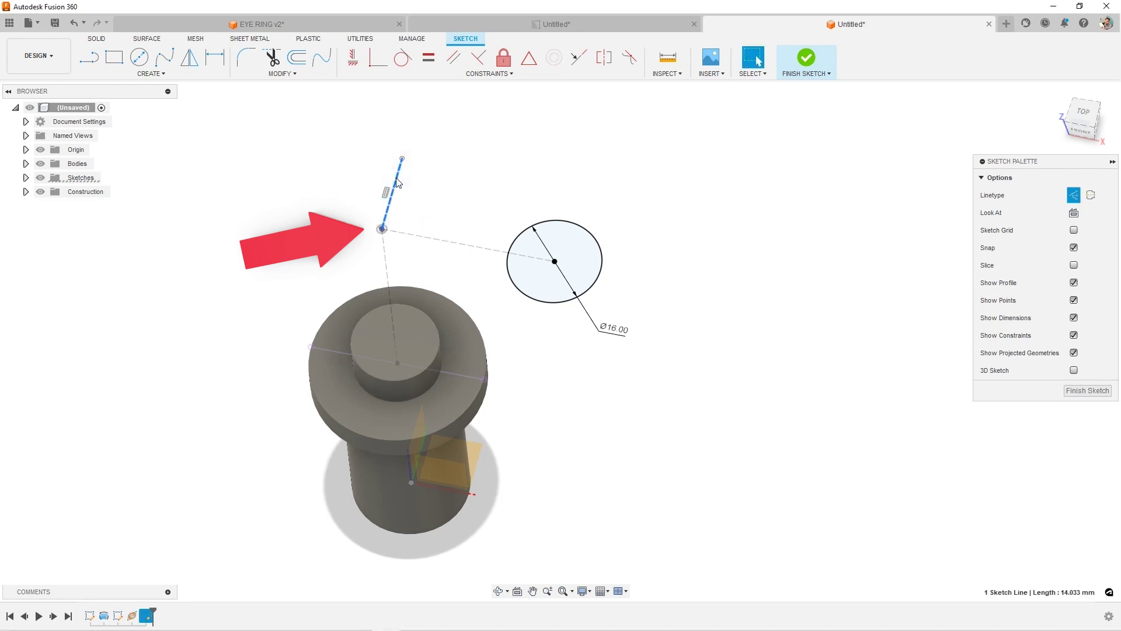
middle_click_drag(448, 212, 451, 193, "shift")
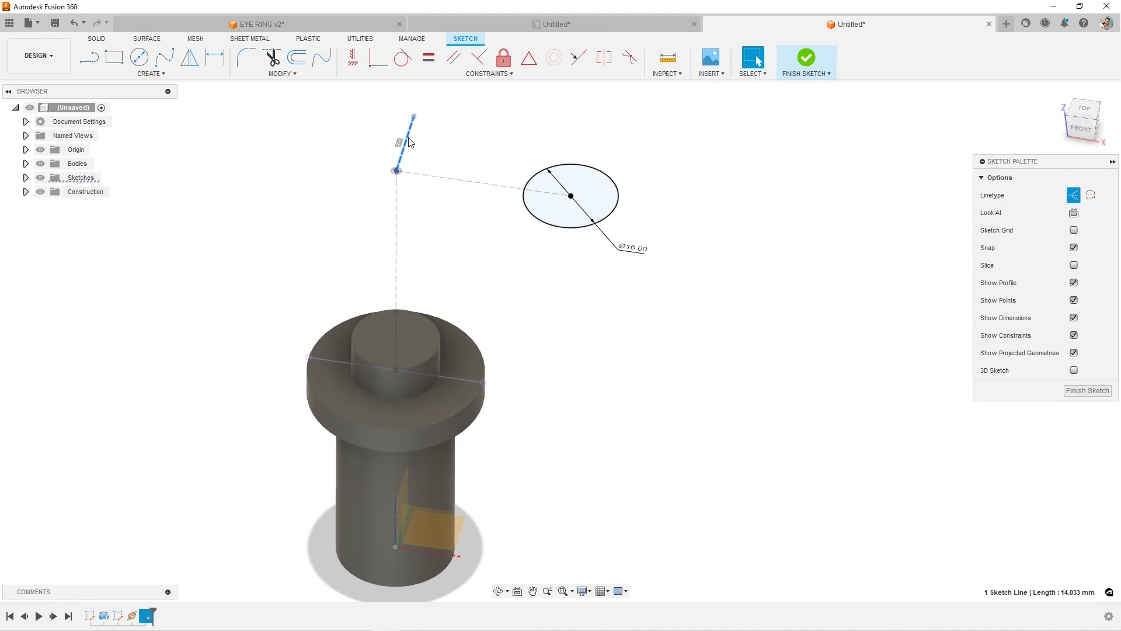
left_click(809, 74)
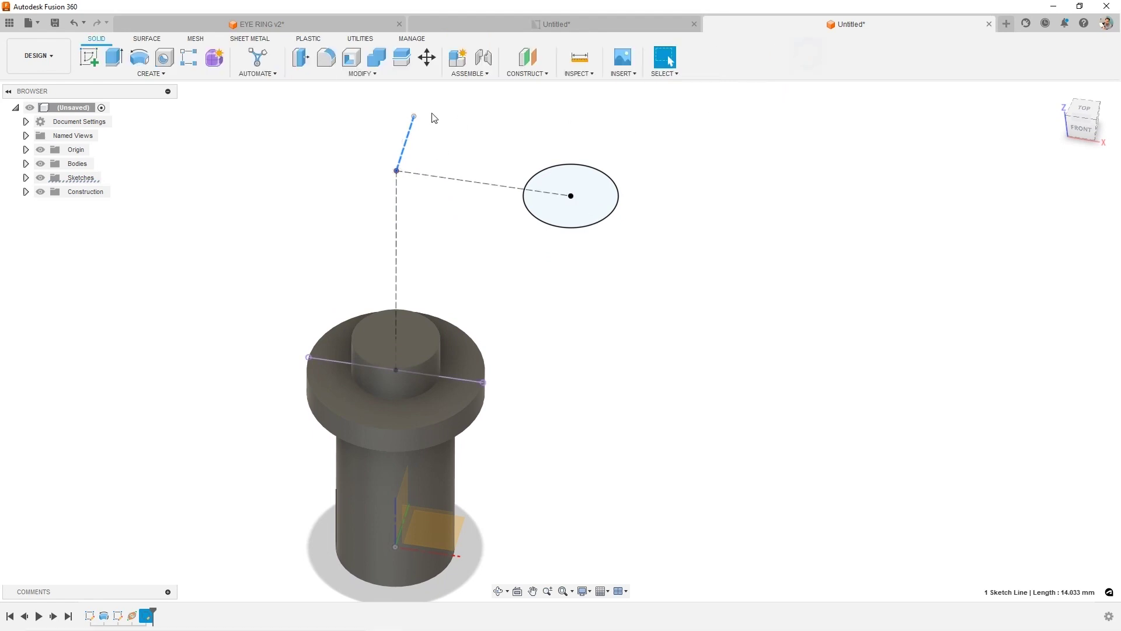
Step: Revolve the 16 mm circle 360 degrees about the short construction line at the ring's centre as a new body
left_click(140, 58)
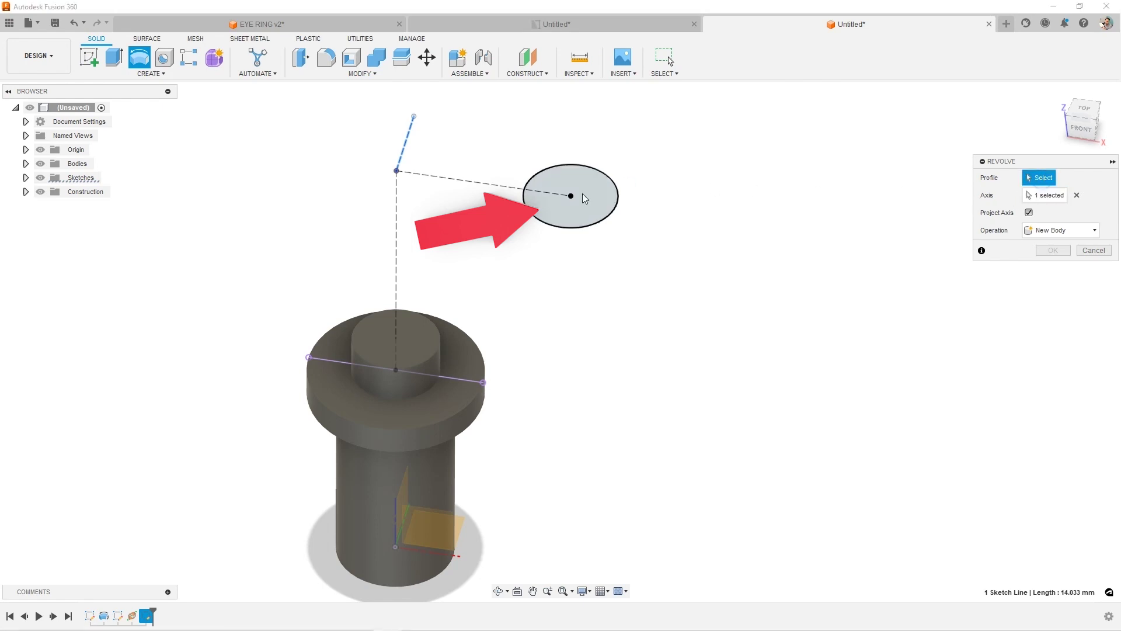
left_click(610, 197)
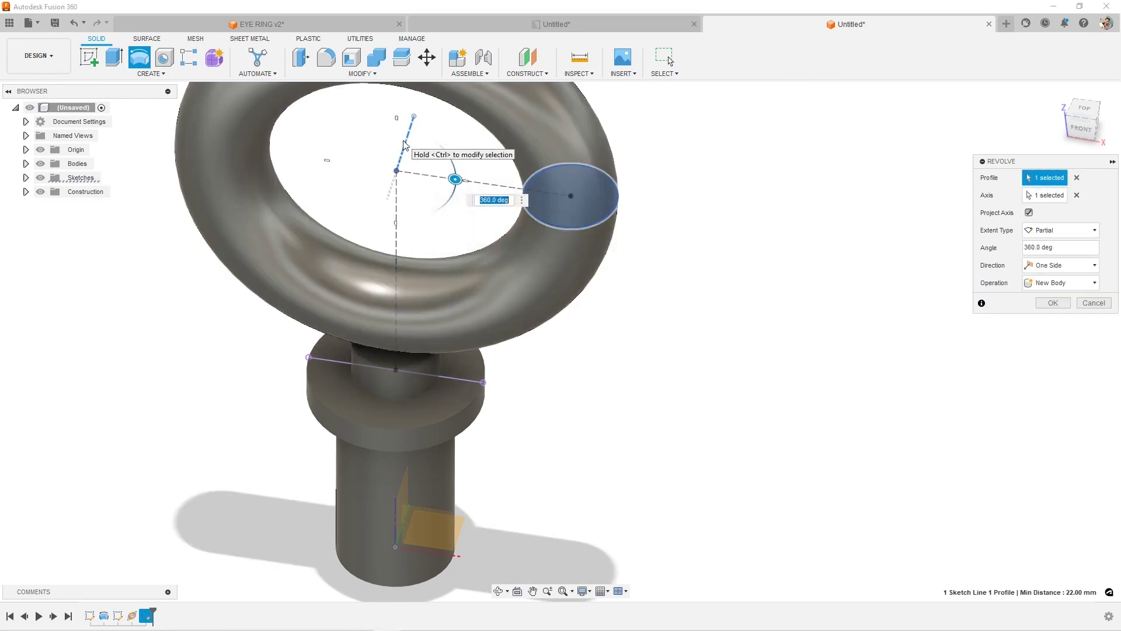
middle_click_drag(797, 273, 778, 238, "shift")
left_click(1054, 303)
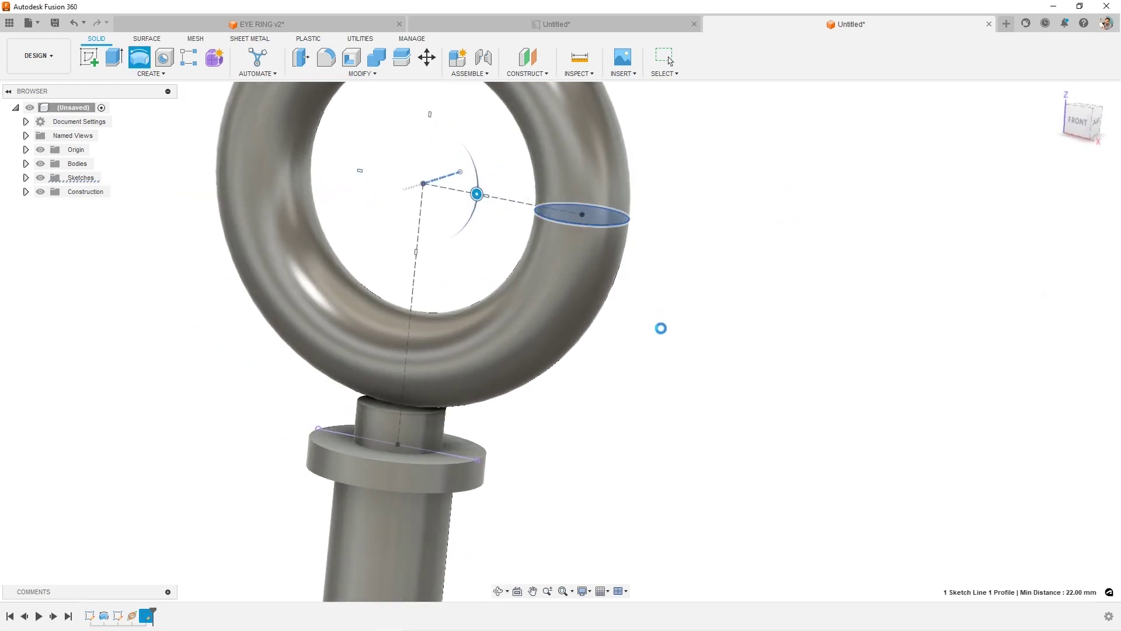
Step: Edit the shank's profile sketch to set the height of the 15 mm diameter neck above the flange to 10 mm, and finish the sketch
middle_click_drag(422, 411, 404, 418, "shift")
scroll(404, 418, "down", 2)
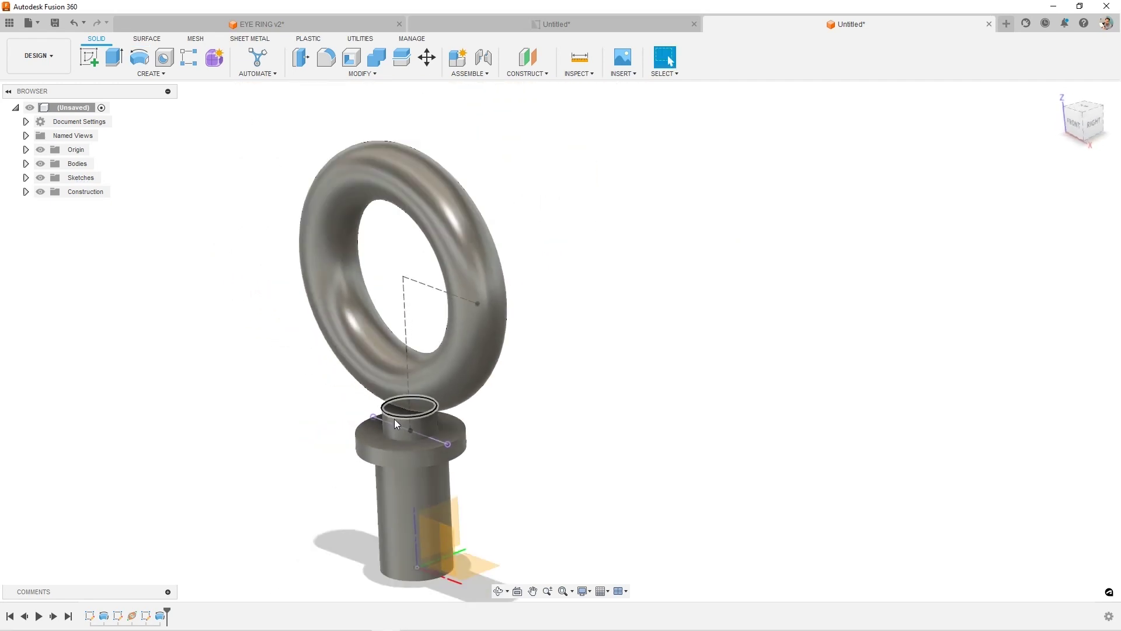
scroll(394, 419, "up", 1)
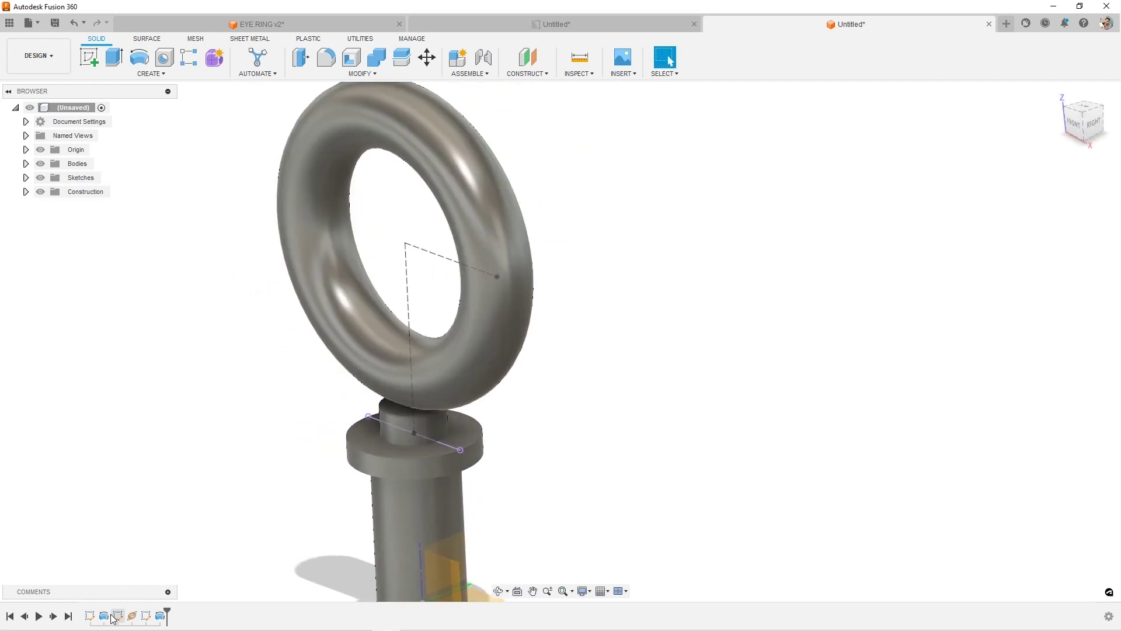
left_click(89, 616)
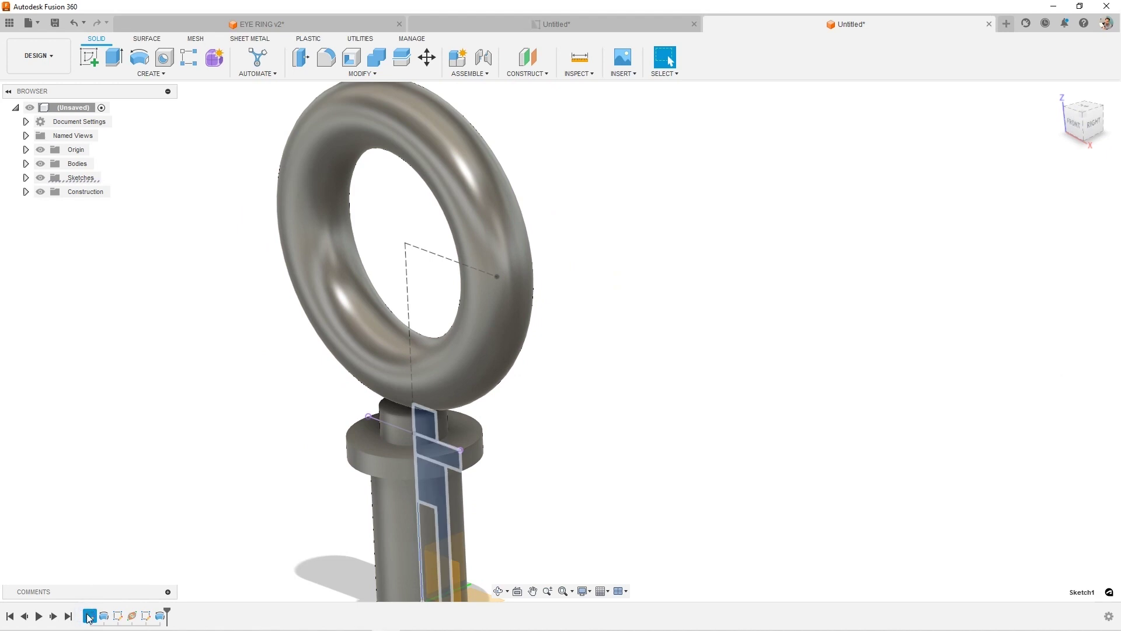
right_click(89, 616)
left_click(170, 502)
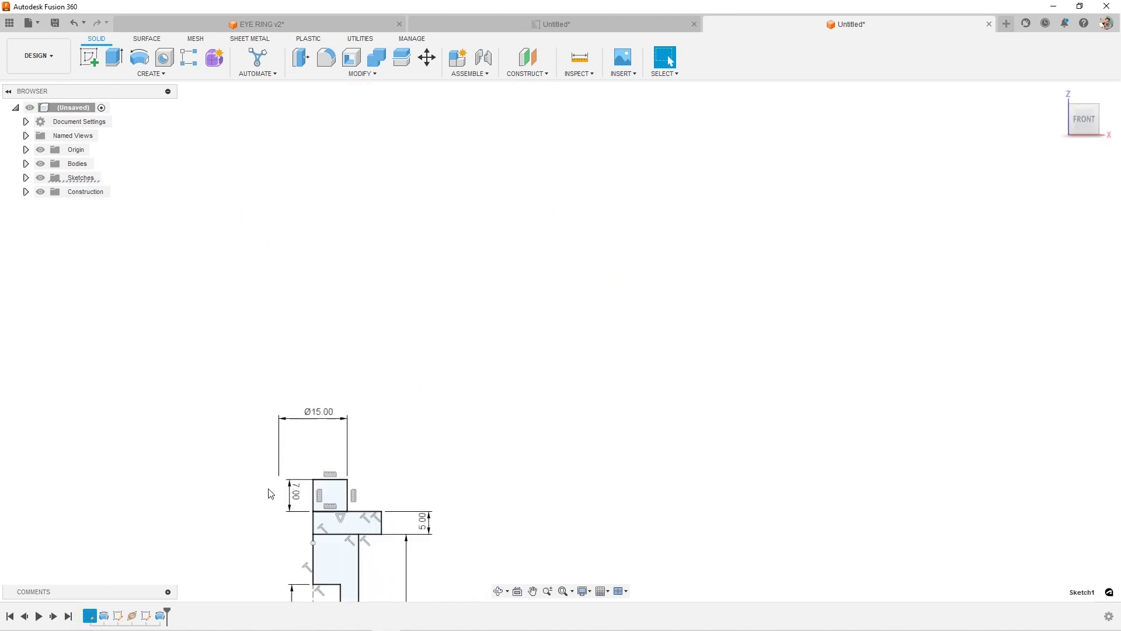
double_click(298, 495)
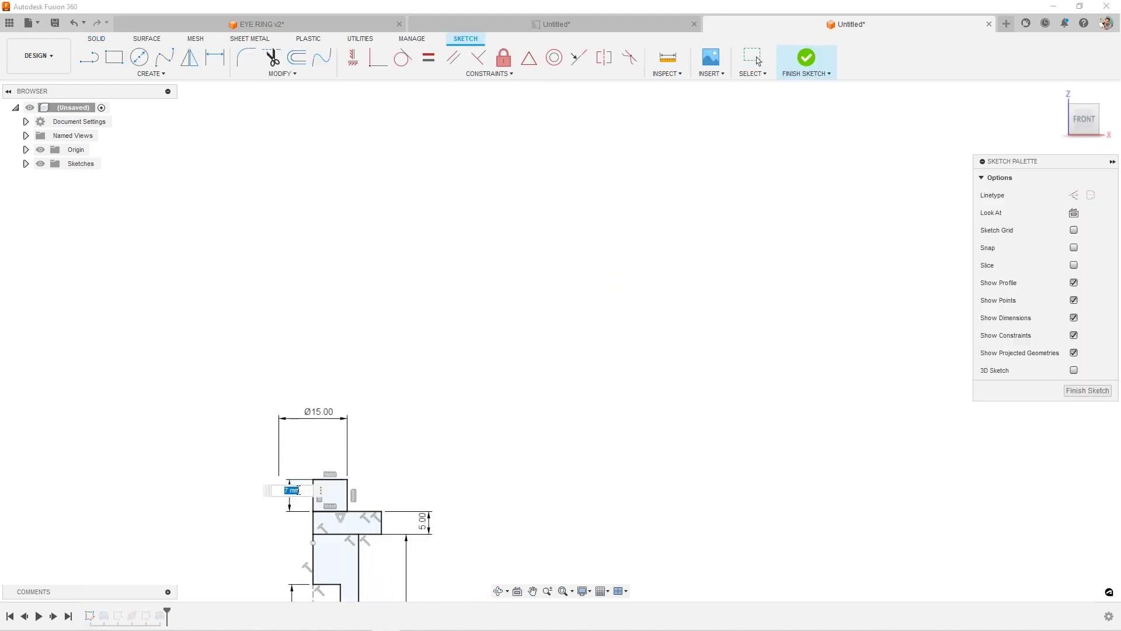
key("Return")
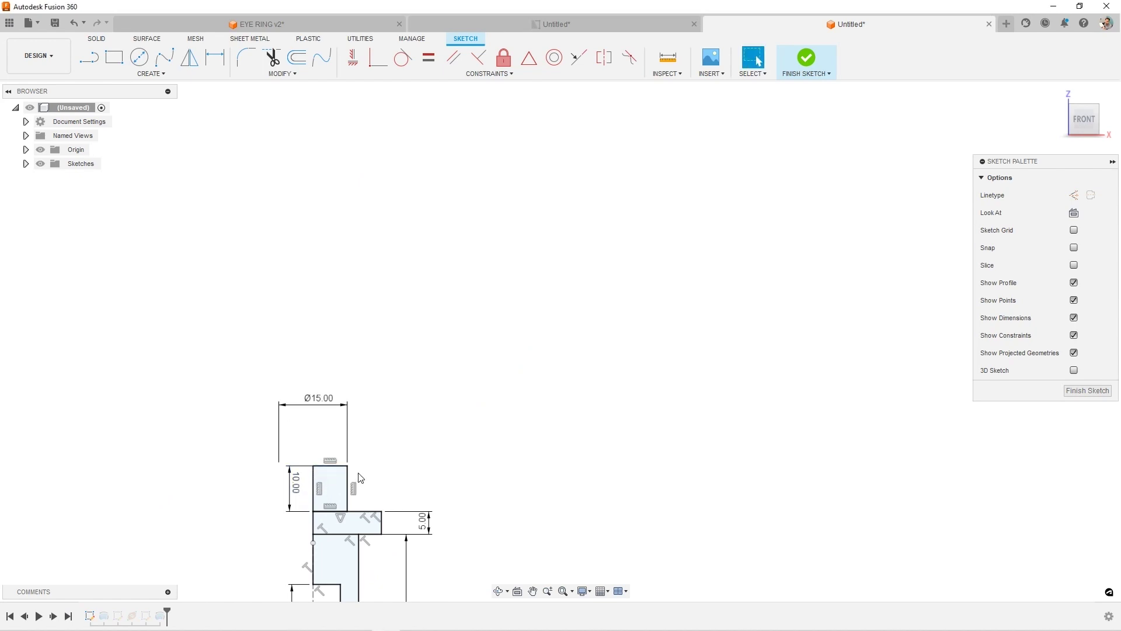
left_click(806, 59)
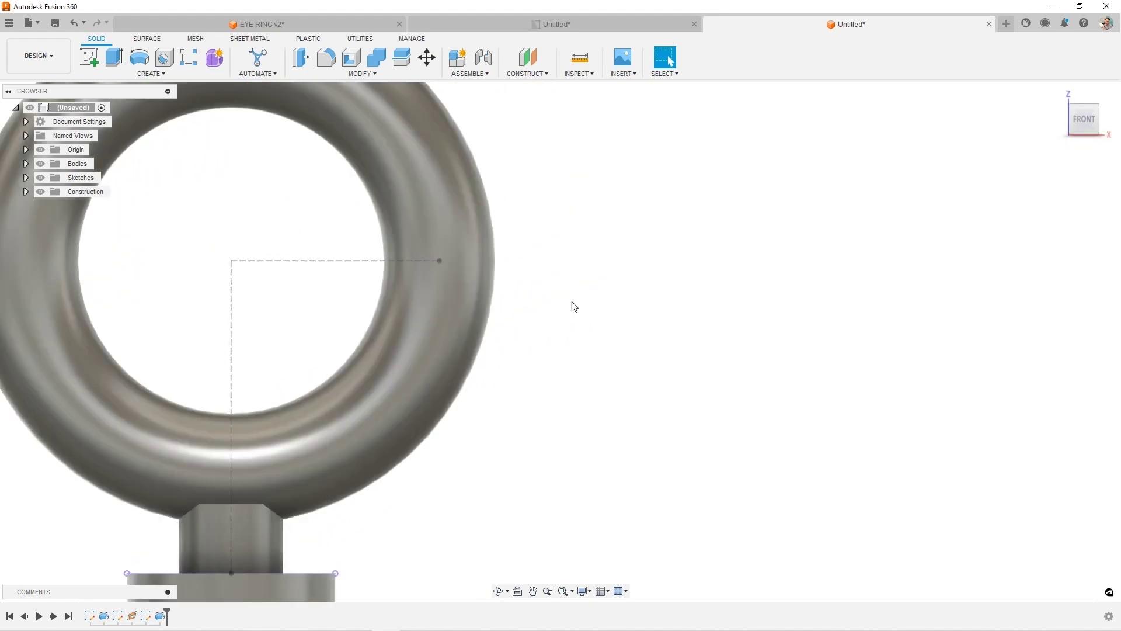
Step: Examine the joint between neck and ring, compare it with the same area in the eye ring drawing, and return to the model
middle_click_drag(731, 308, 958, 180)
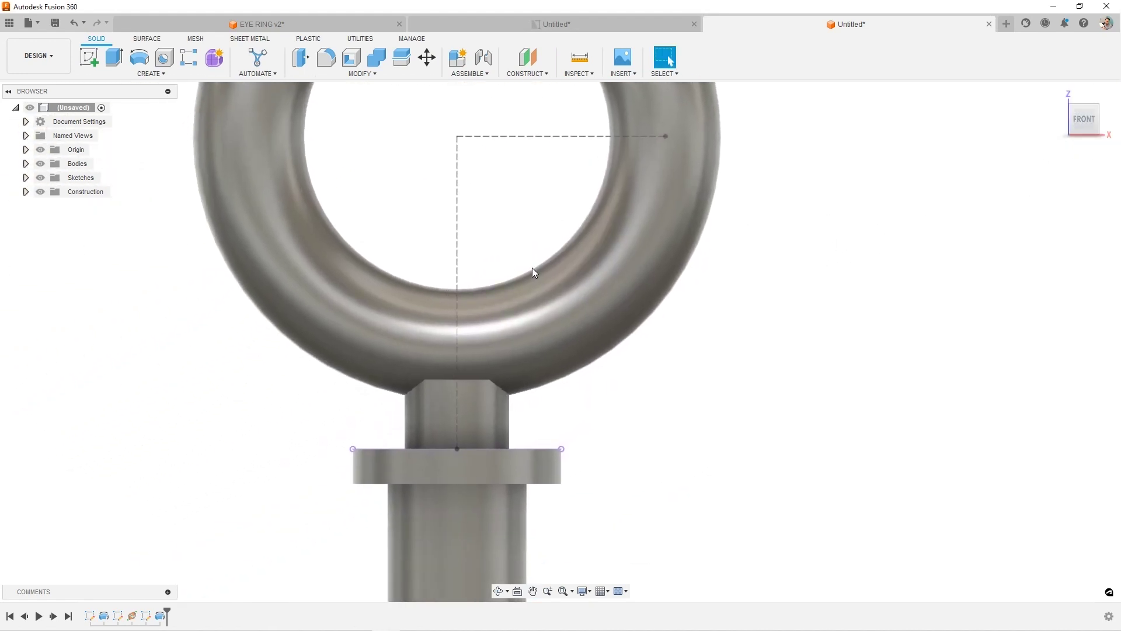
scroll(475, 377, "up", 2)
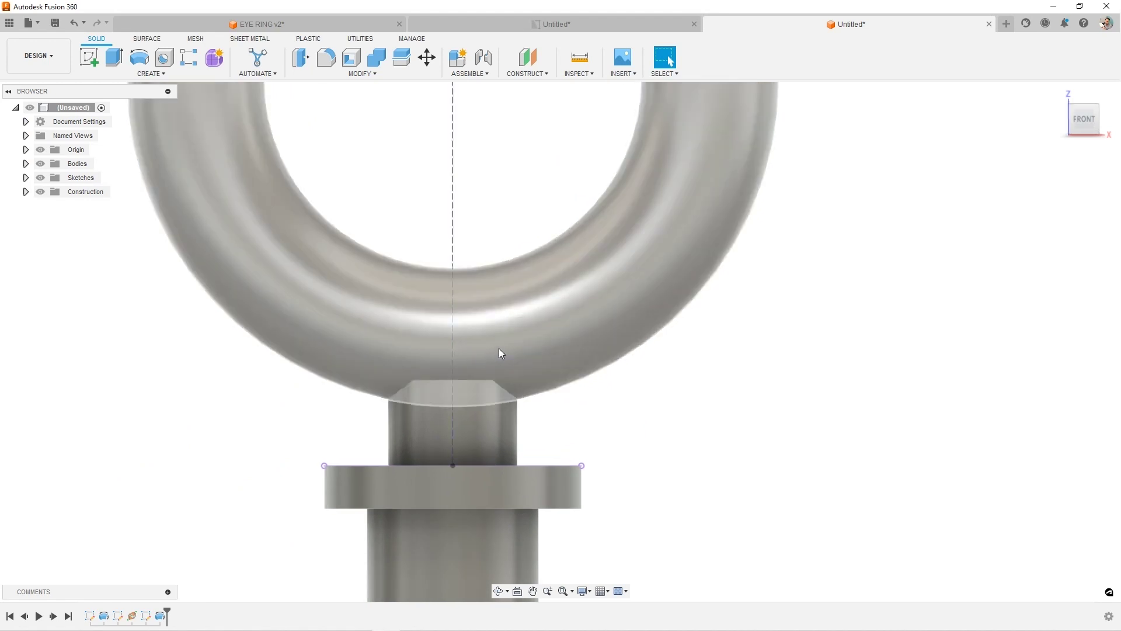
left_click(556, 24)
scroll(480, 372, "up", 4)
scroll(480, 372, "down", 3)
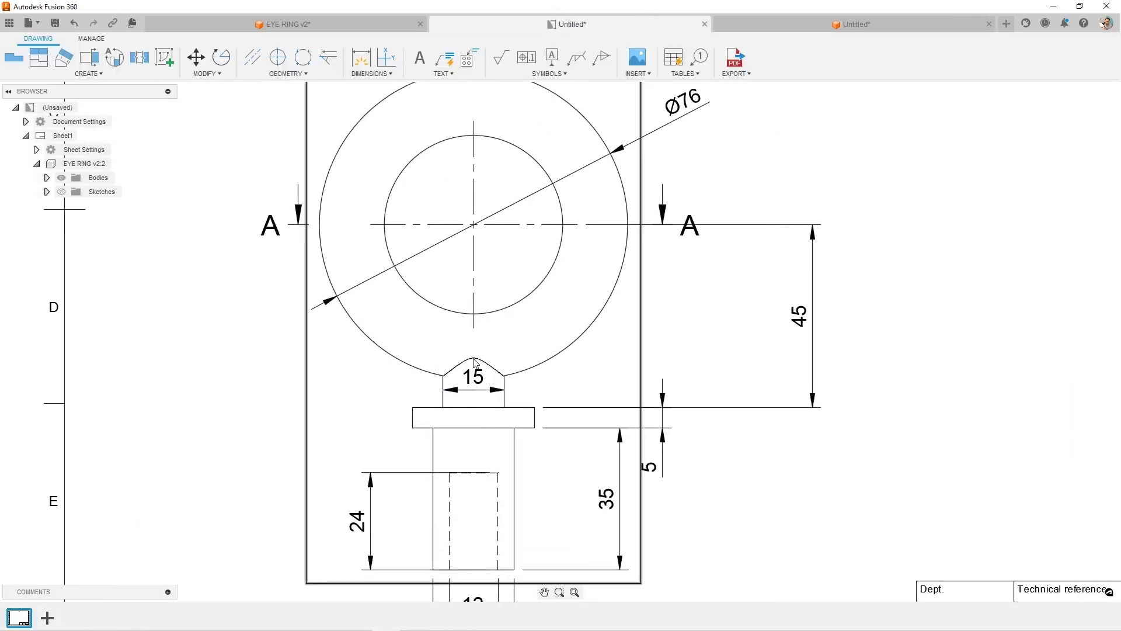
left_click(737, 24)
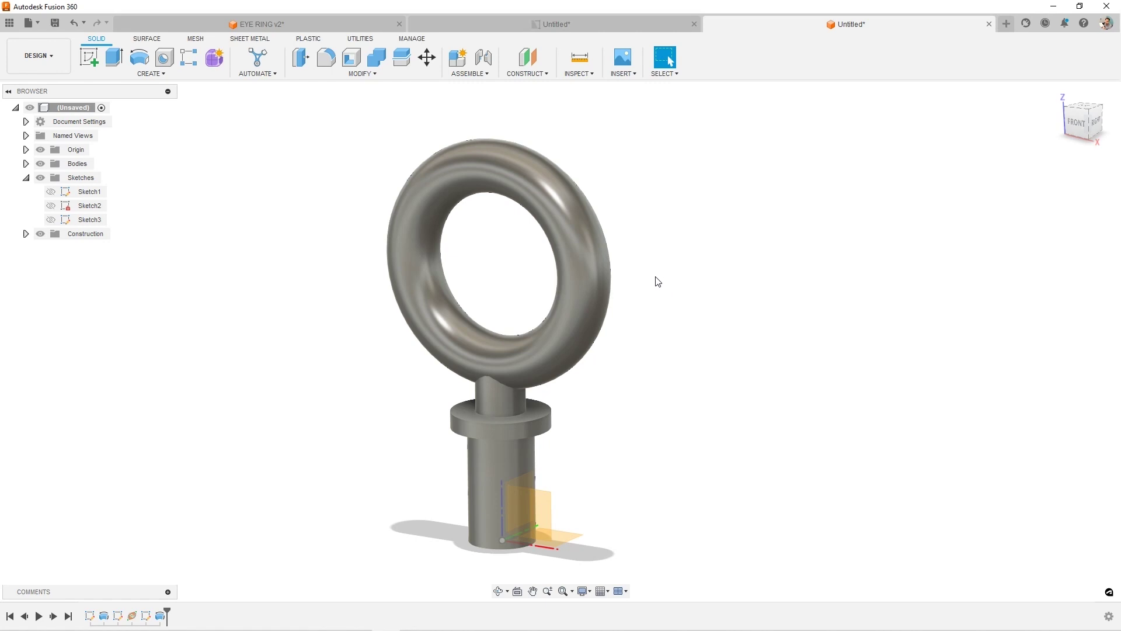
left_click(654, 281)
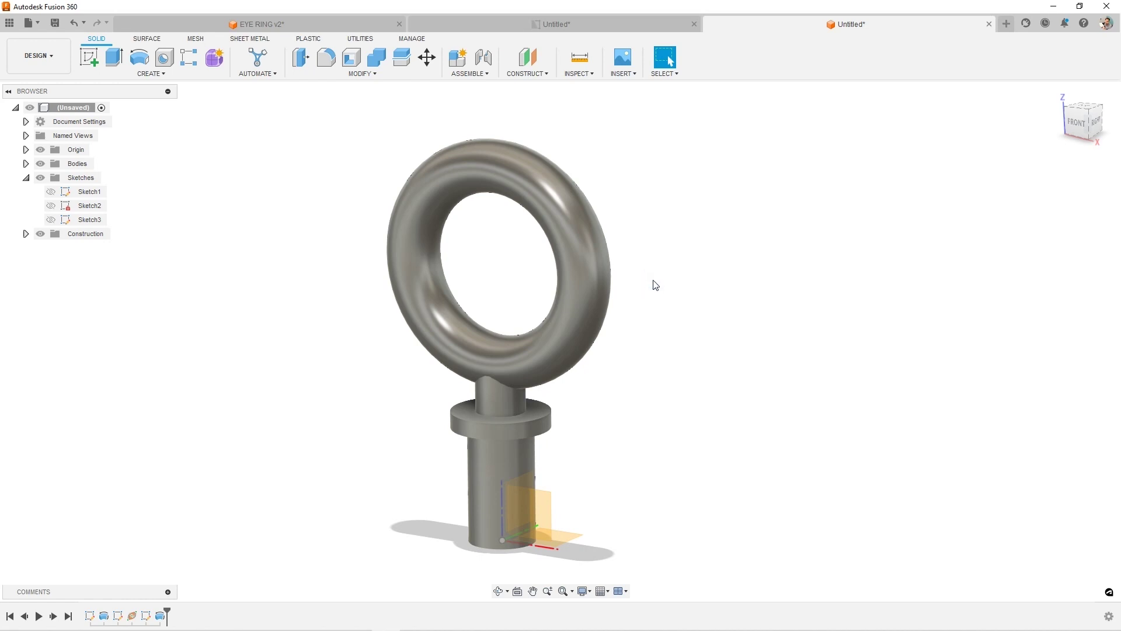